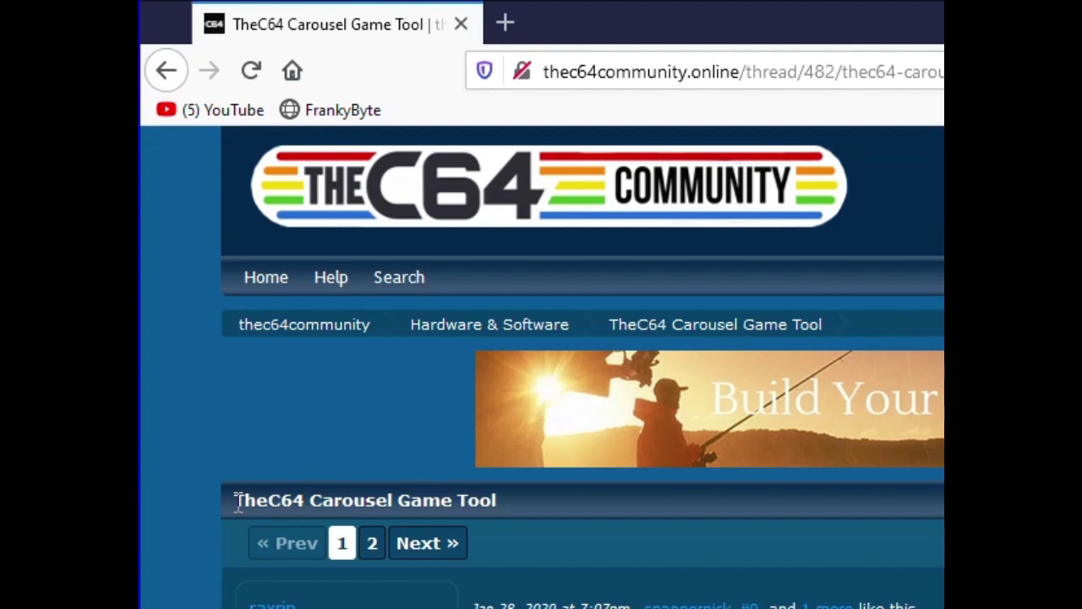
- Download the game package with 85 games from the forum thread and extract games.zip into its own games folder
left_click_drag(238, 505, 507, 509)
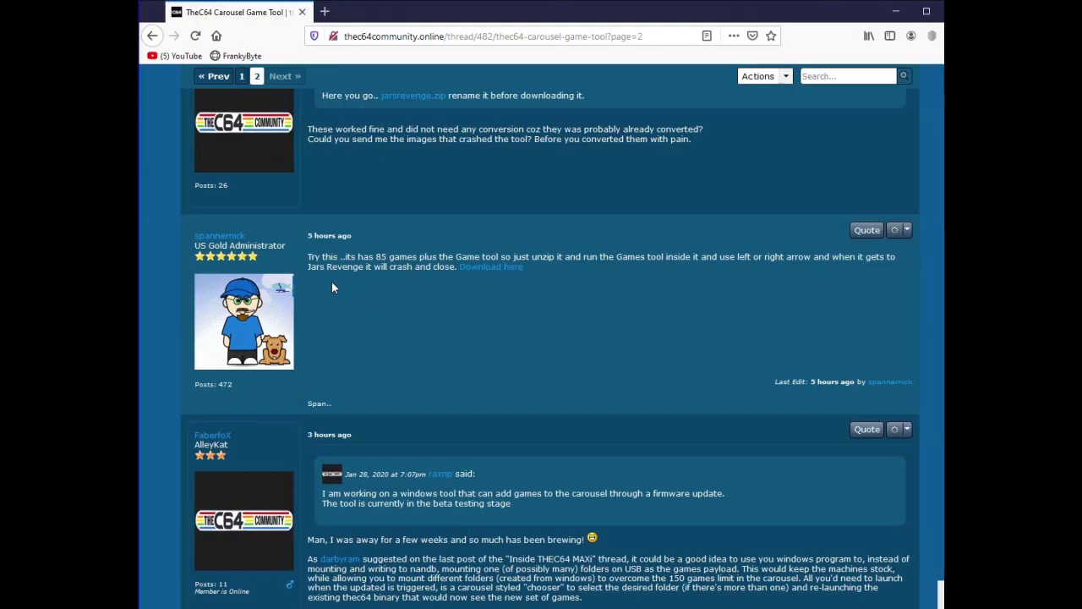
left_click(490, 267)
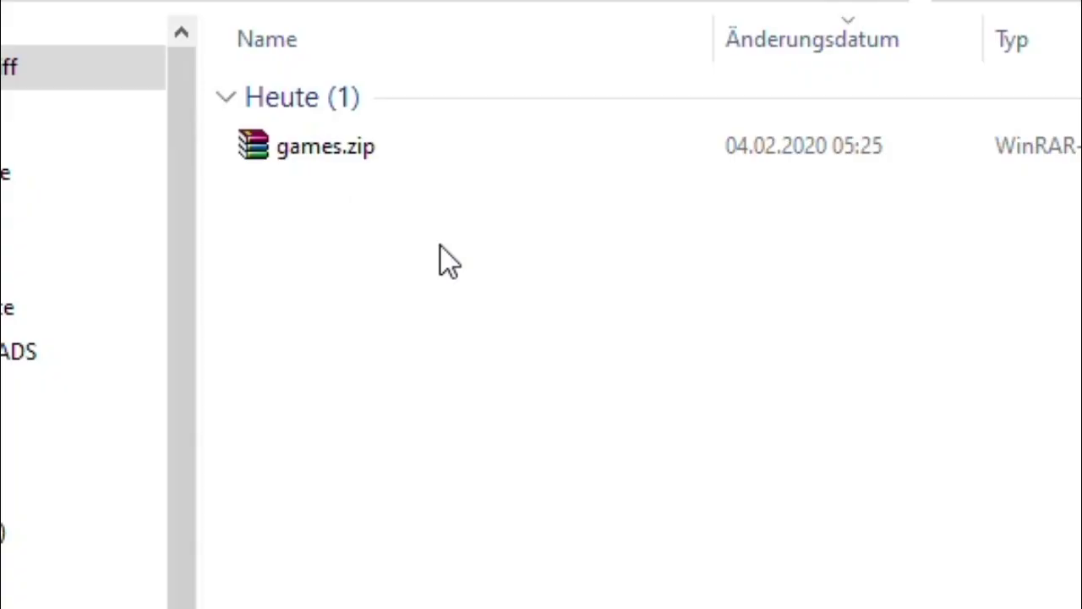
right_click(289, 143)
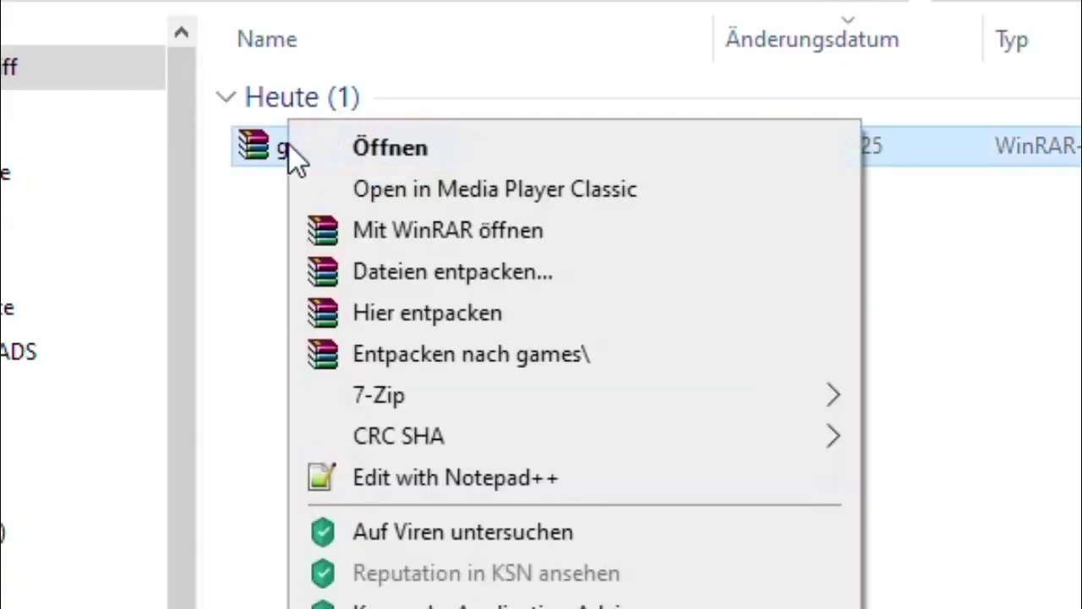
left_click(429, 345)
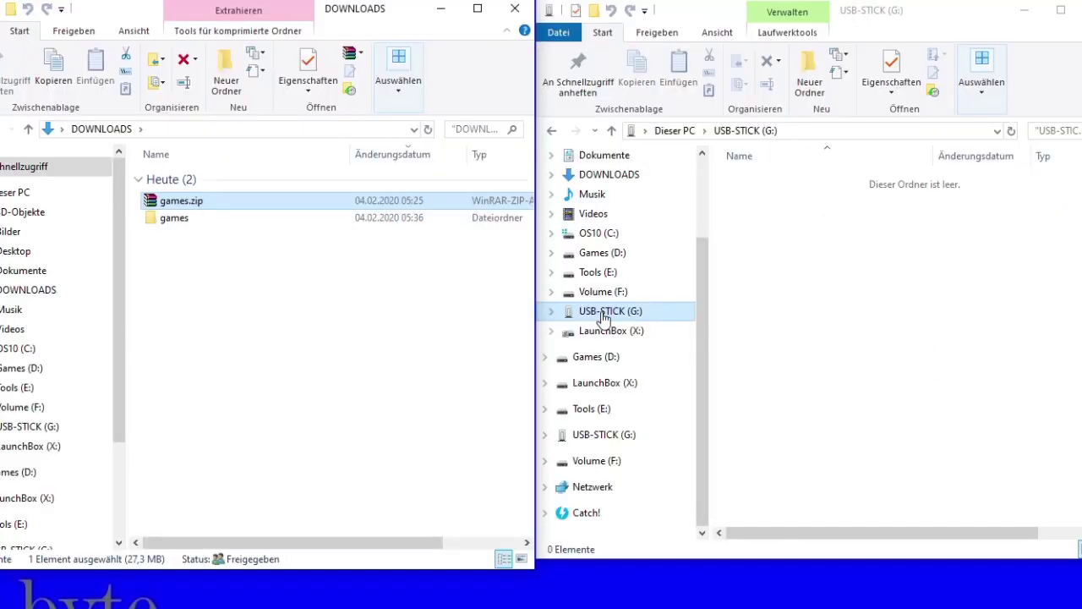
- Inspect the USB-STICK (G:) drive and copy everything inside the extracted games folder to its root
right_click(603, 318)
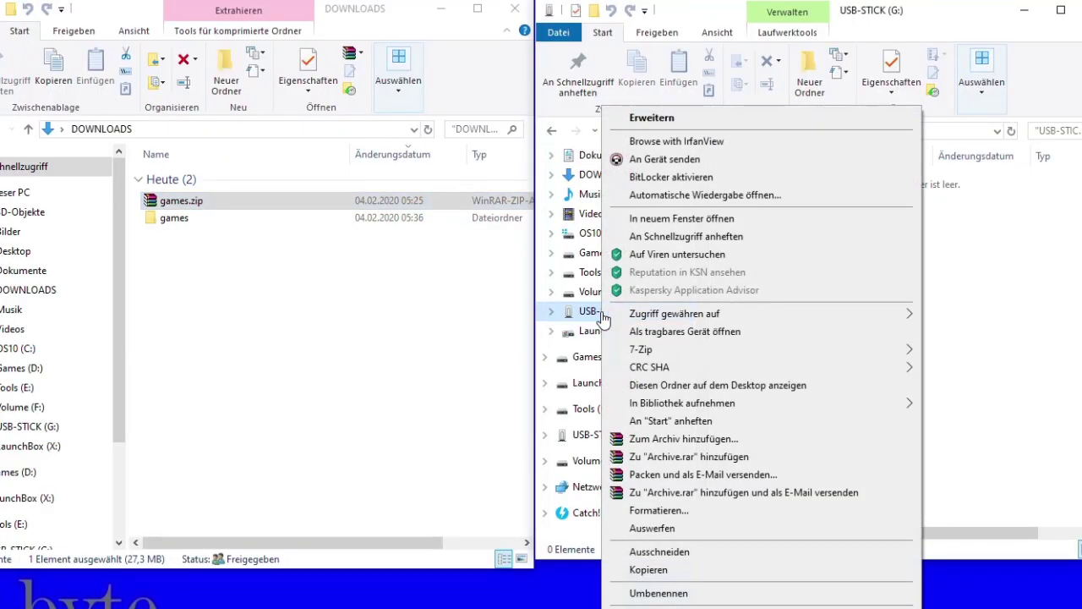
left_click(659, 608)
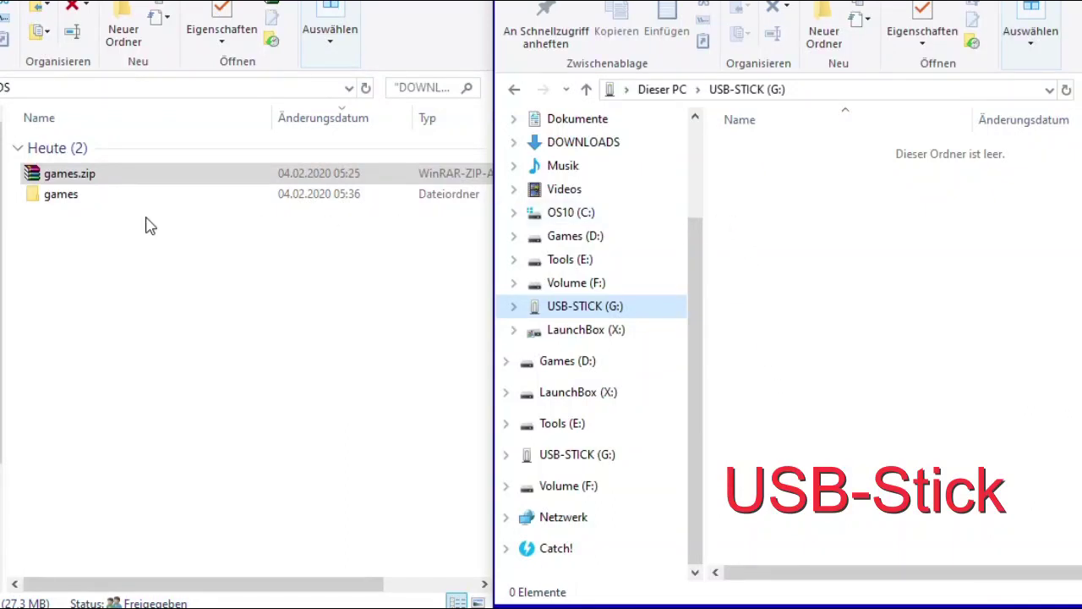
double_click(70, 199)
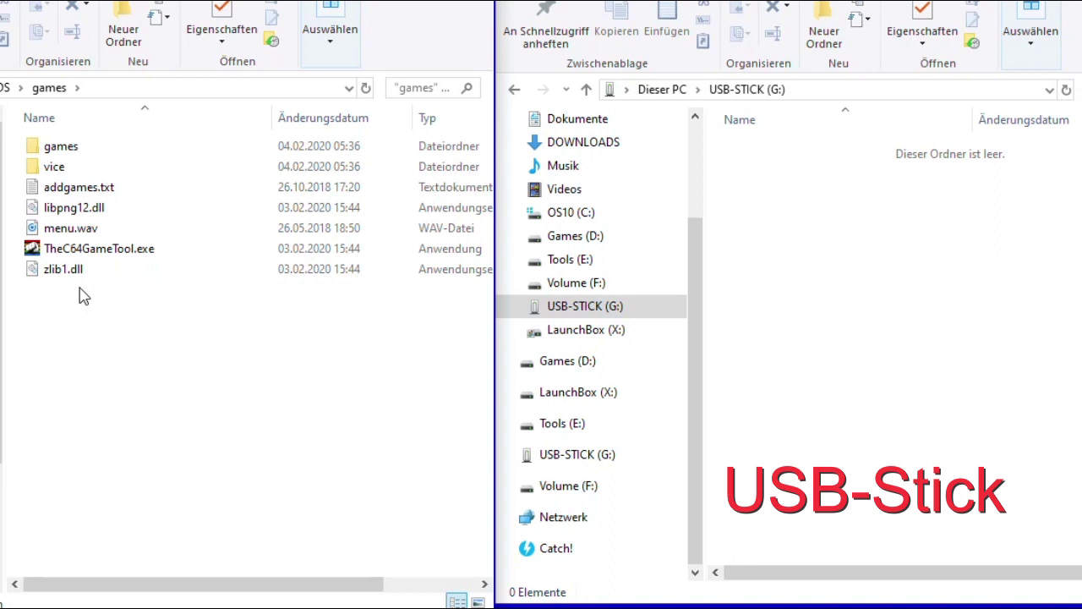
key("ctrl+a")
left_click_drag(40, 270, 778, 295)
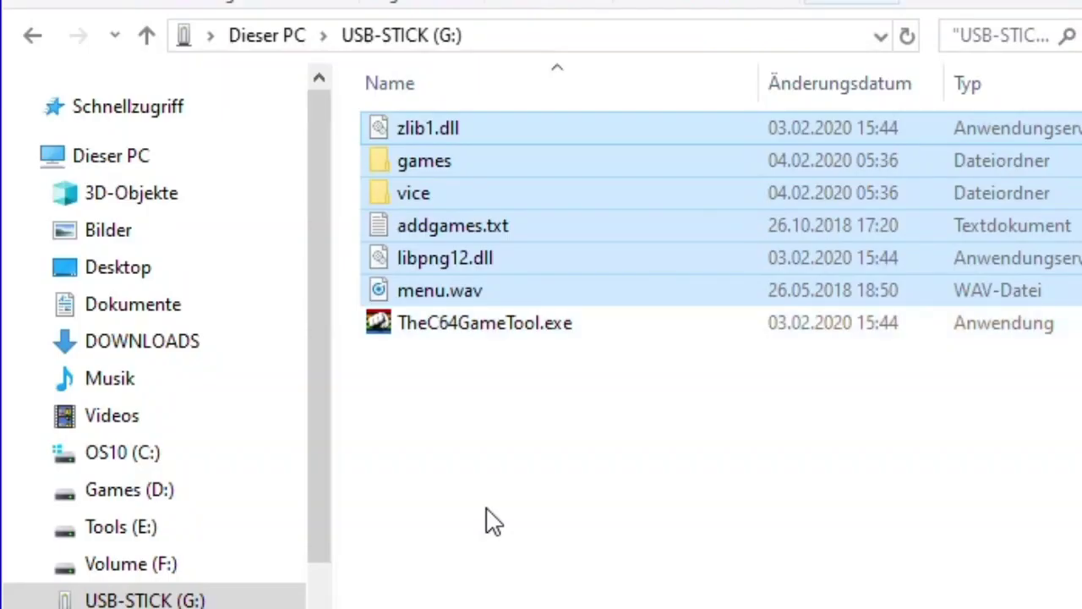
left_click(491, 519)
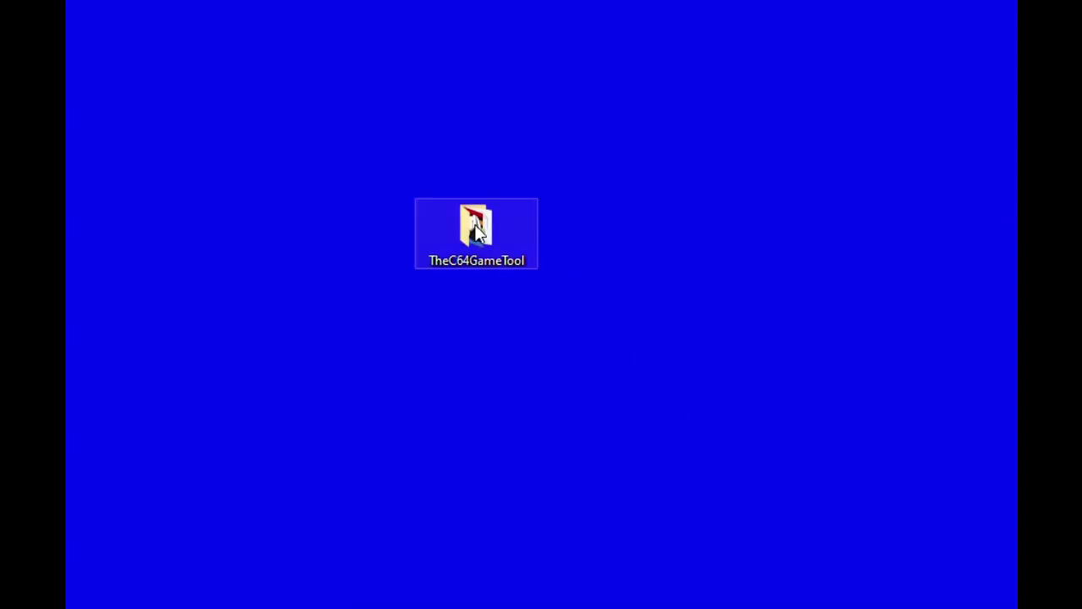
- Examine the contents of the games folder on the USB stick and return to the drive's root
double_click(474, 224)
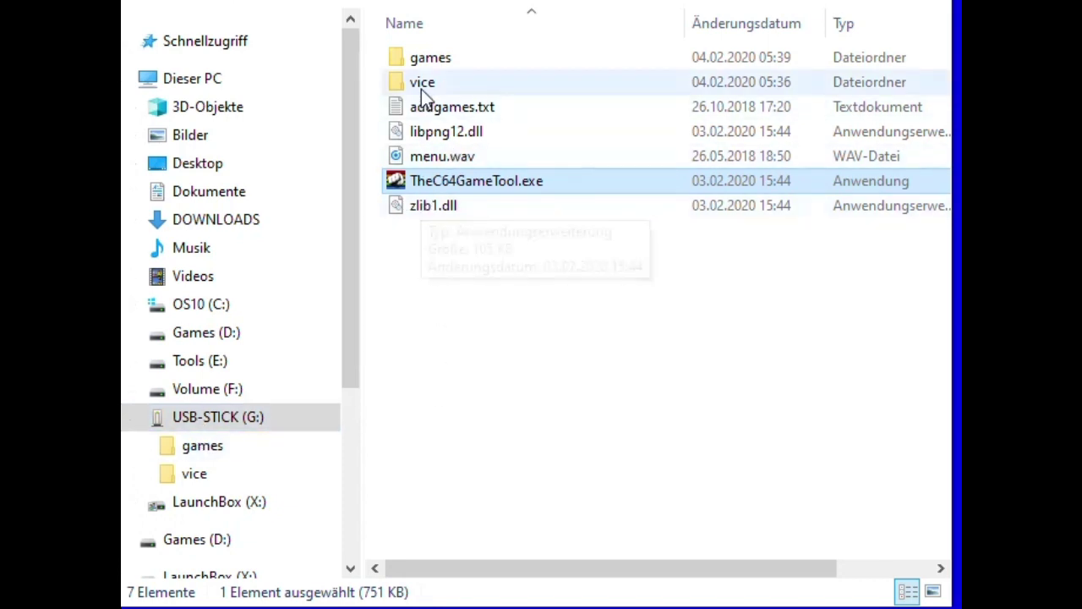
left_click(435, 66)
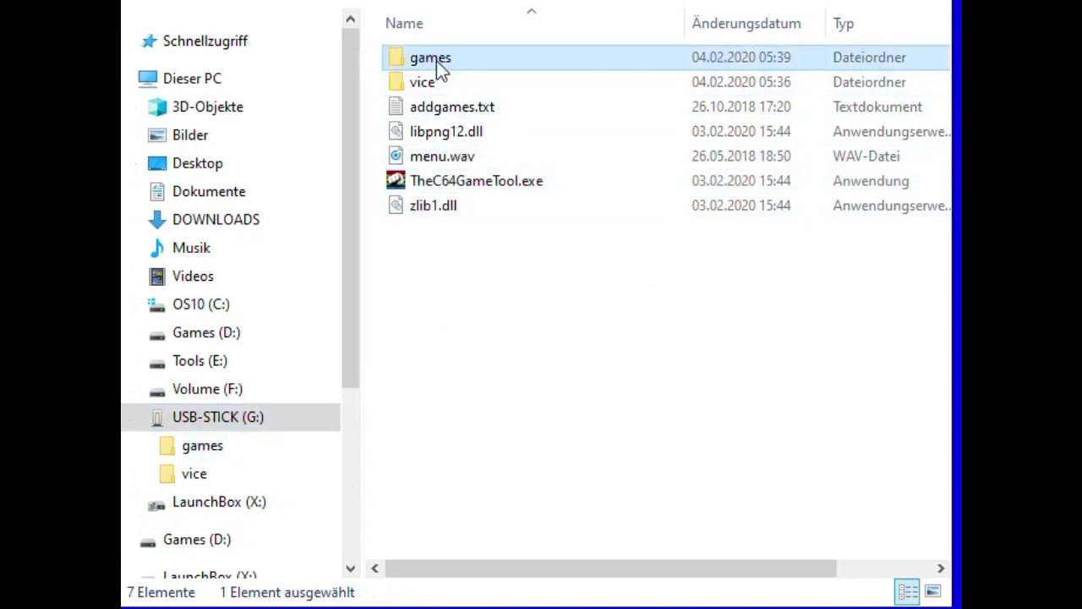
double_click(436, 60)
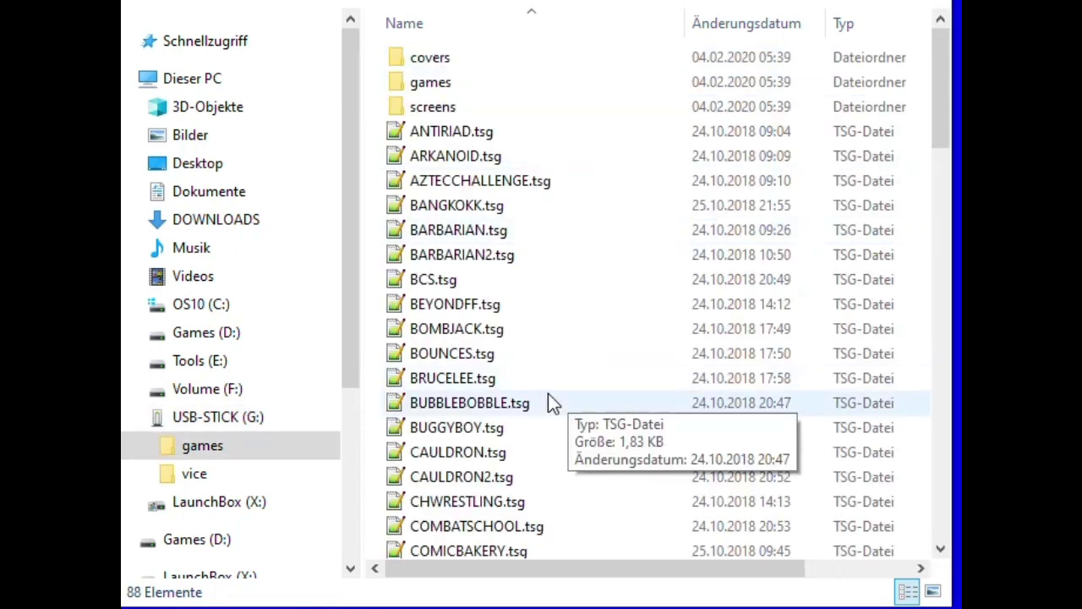
scroll(548, 403, "down", 7)
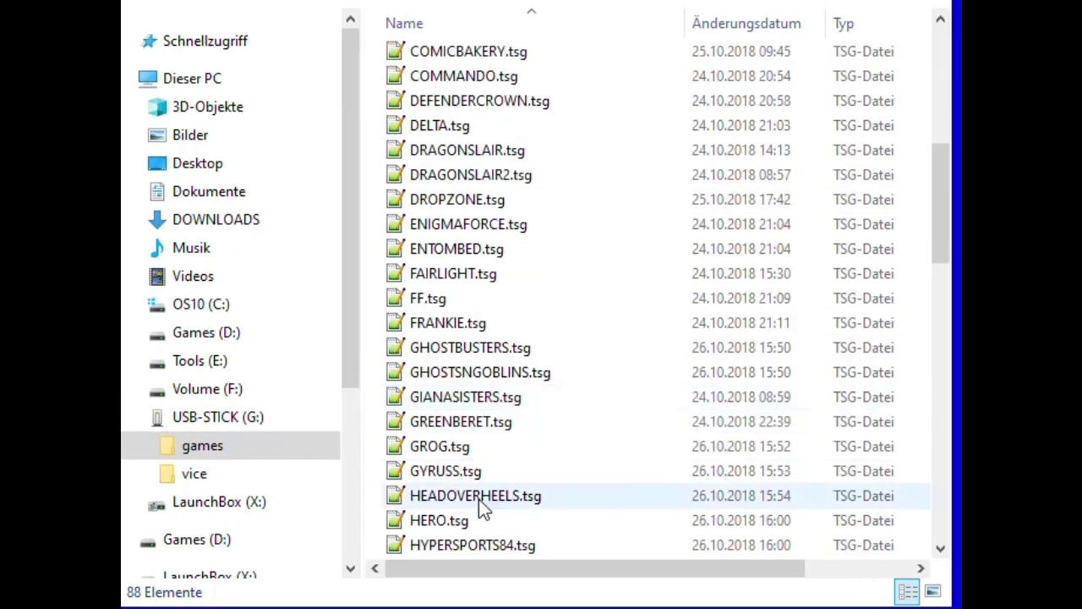
scroll(482, 506, "up", 7)
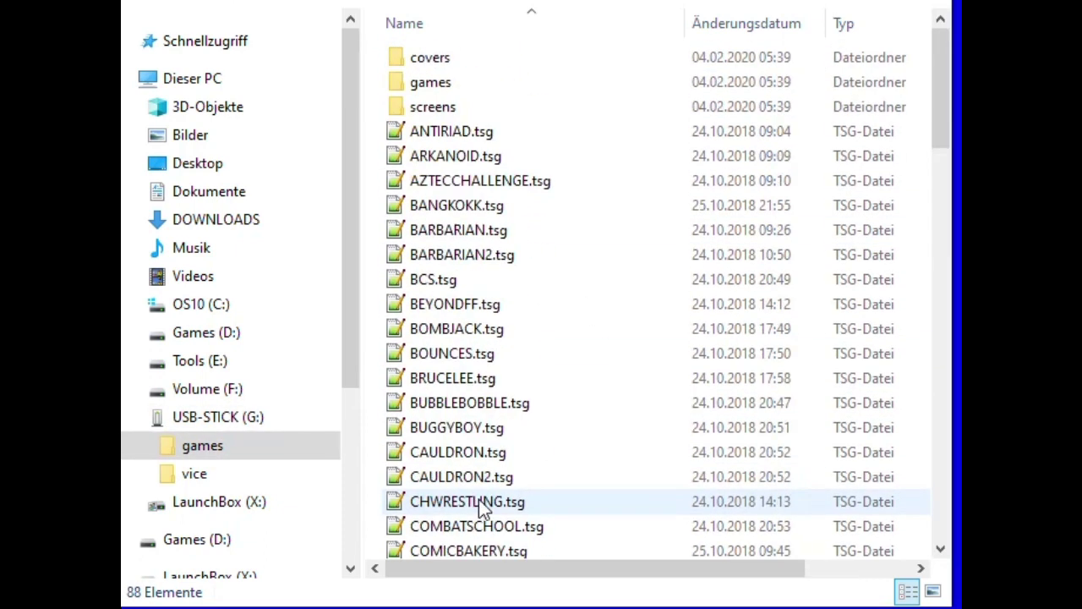
left_click(414, 3)
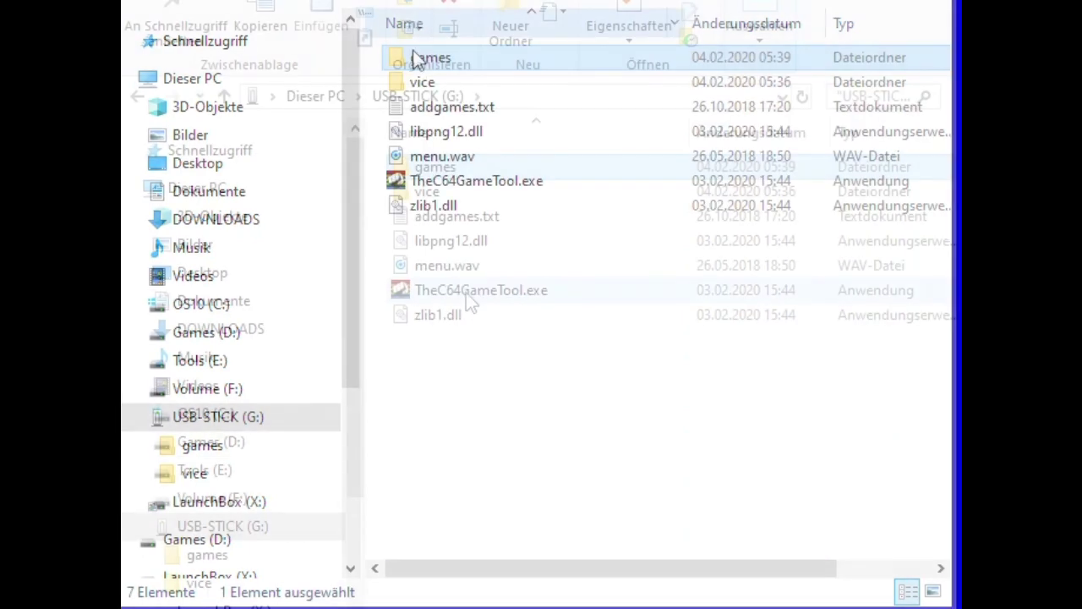
- Start TheC64GameTool.exe from the USB stick and browse forward through its games to Championship Wrestling
left_click(460, 186)
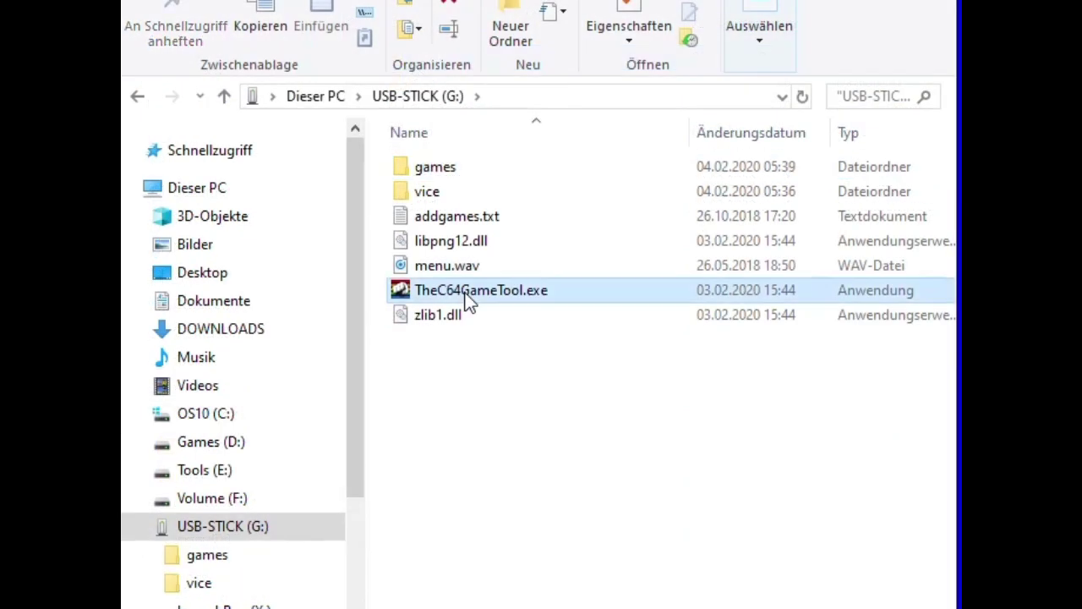
double_click(467, 295)
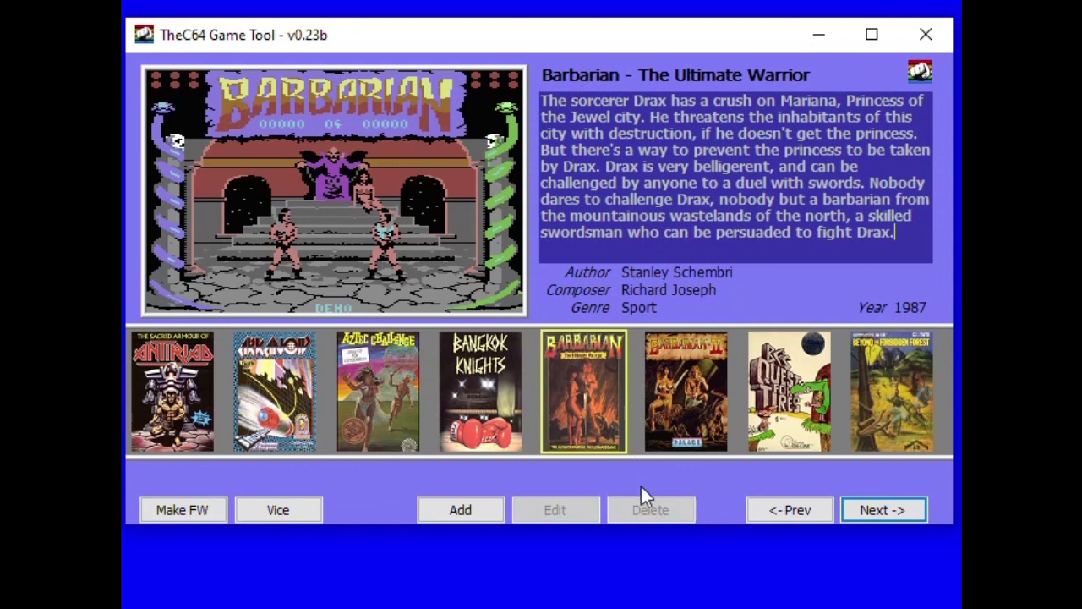
left_click(911, 511)
left_click(911, 510)
left_click(911, 510)
left_click(910, 511)
left_click(910, 511)
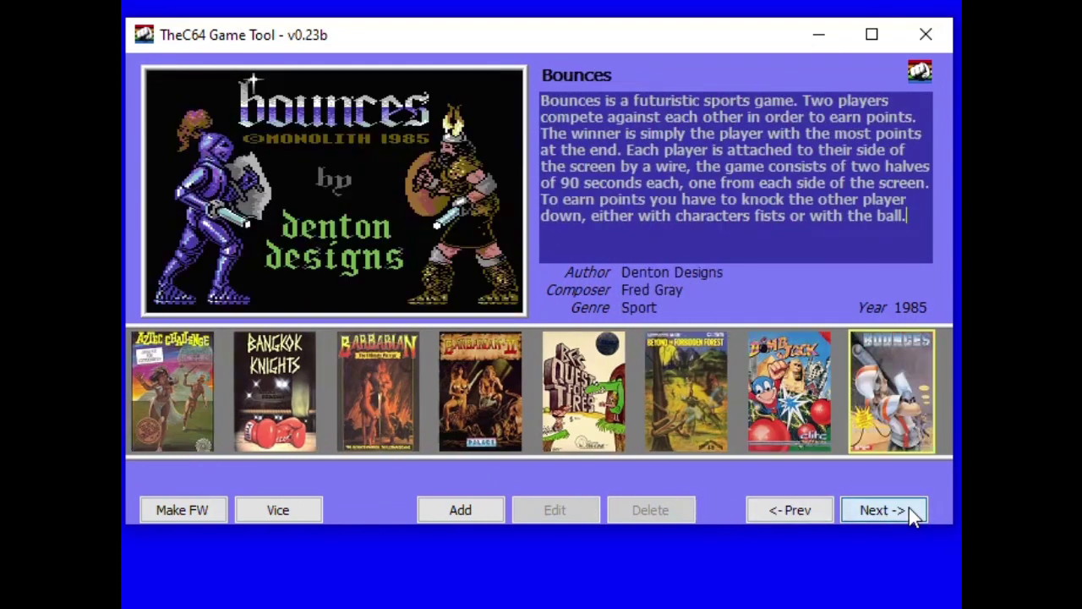
left_click(911, 511)
left_click(910, 510)
left_click(911, 511)
left_click(910, 510)
left_click(911, 511)
left_click(911, 511)
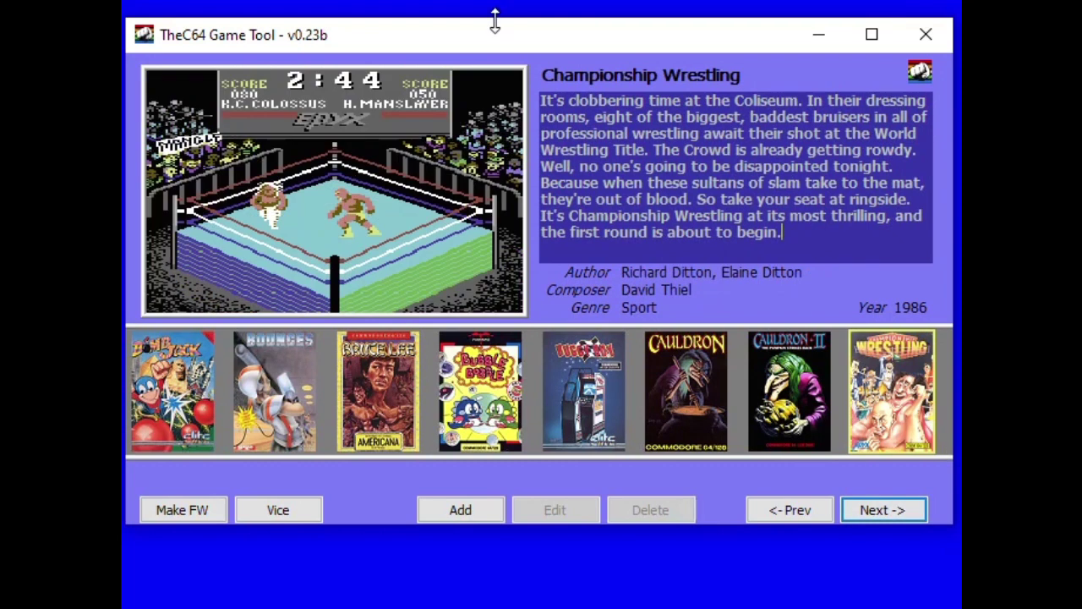
- Make a custom firmware file with Backup games, Backup nand and Check4 enabled, and review the user options in the log
left_click(181, 511)
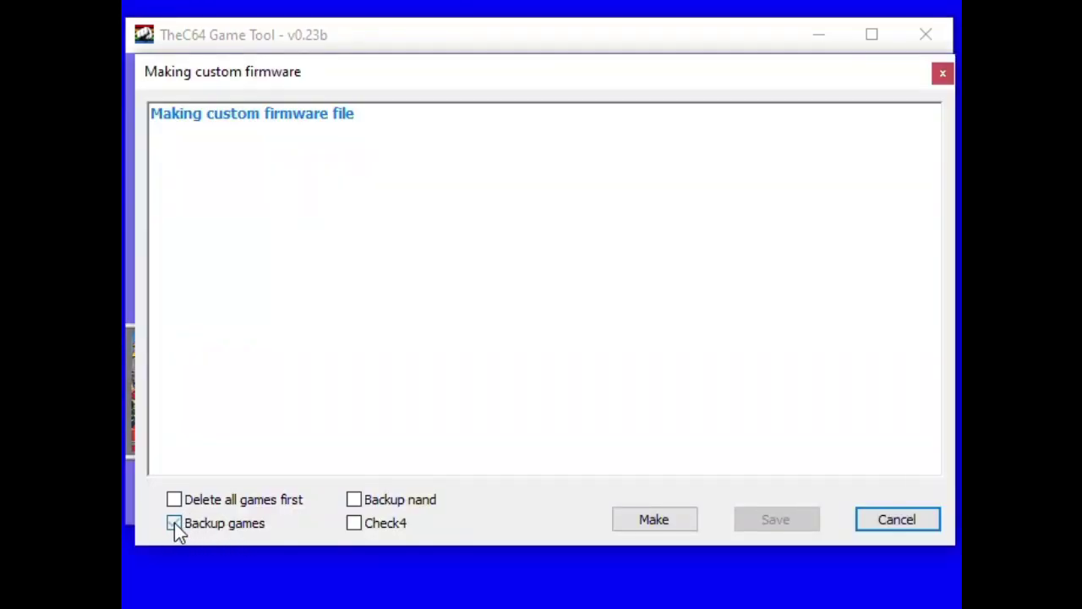
left_click(174, 523)
left_click(353, 500)
left_click(353, 523)
left_click(354, 523)
left_click(653, 519)
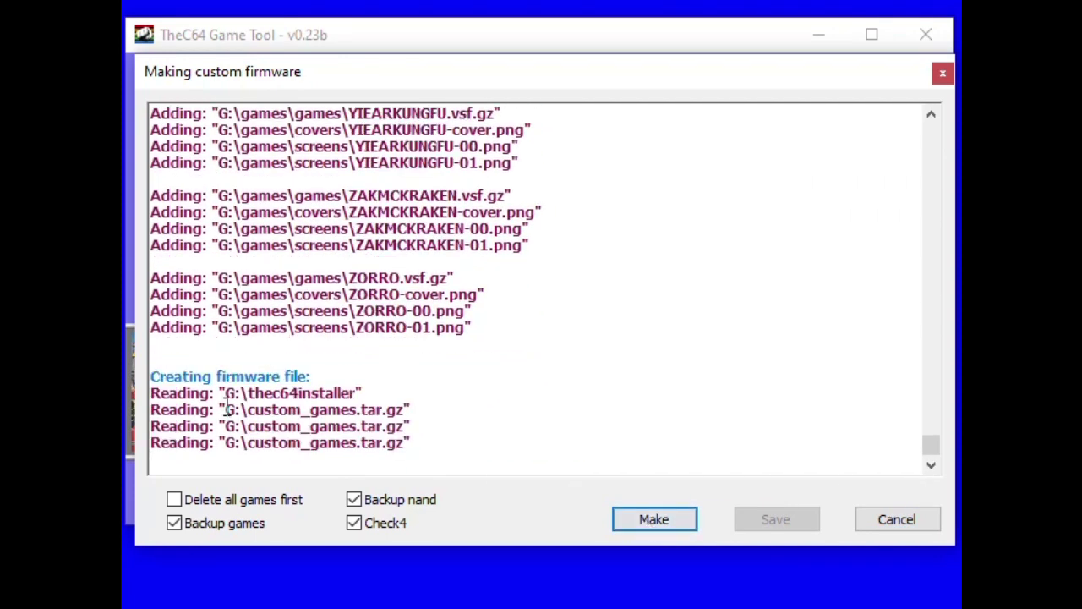
left_click_drag(182, 433, 152, 377)
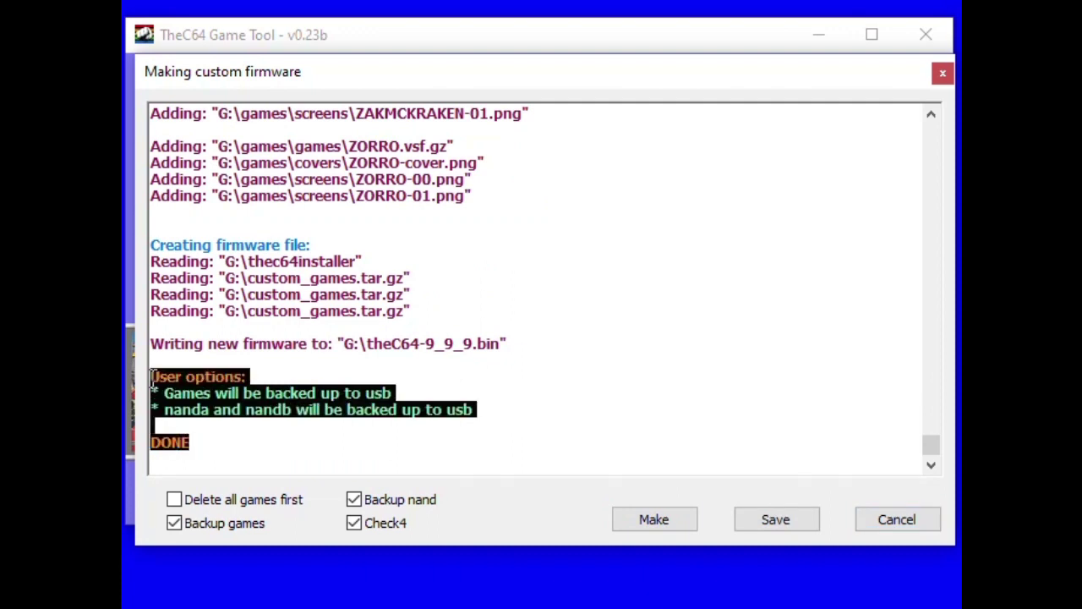
- Leave the firmware dialog and locate the generated theC64-9_9_9.bin on the USB stick
left_click(911, 526)
left_click(814, 49)
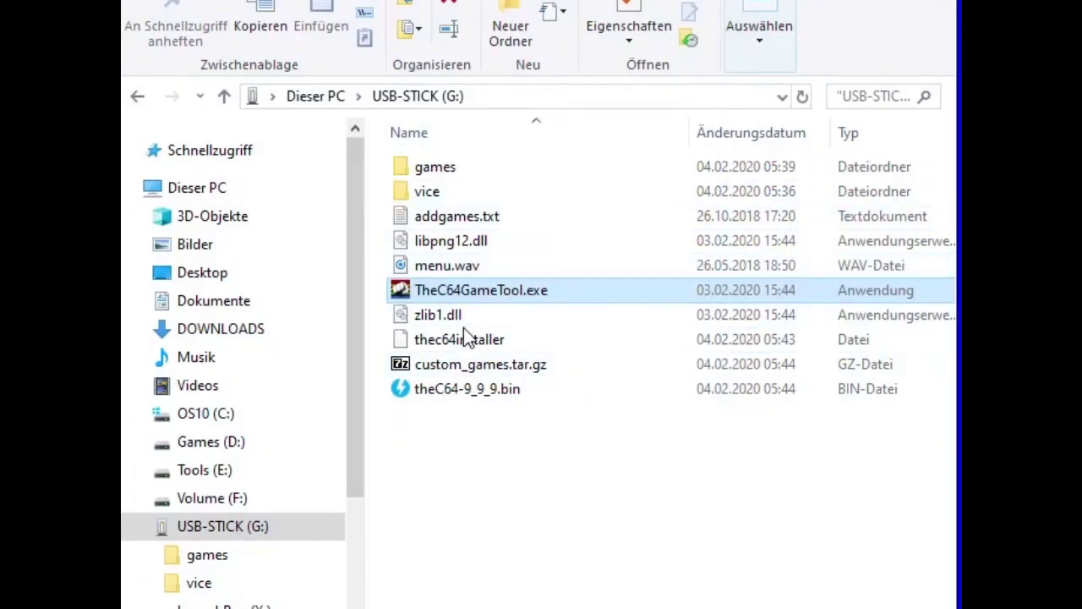
left_click(448, 389)
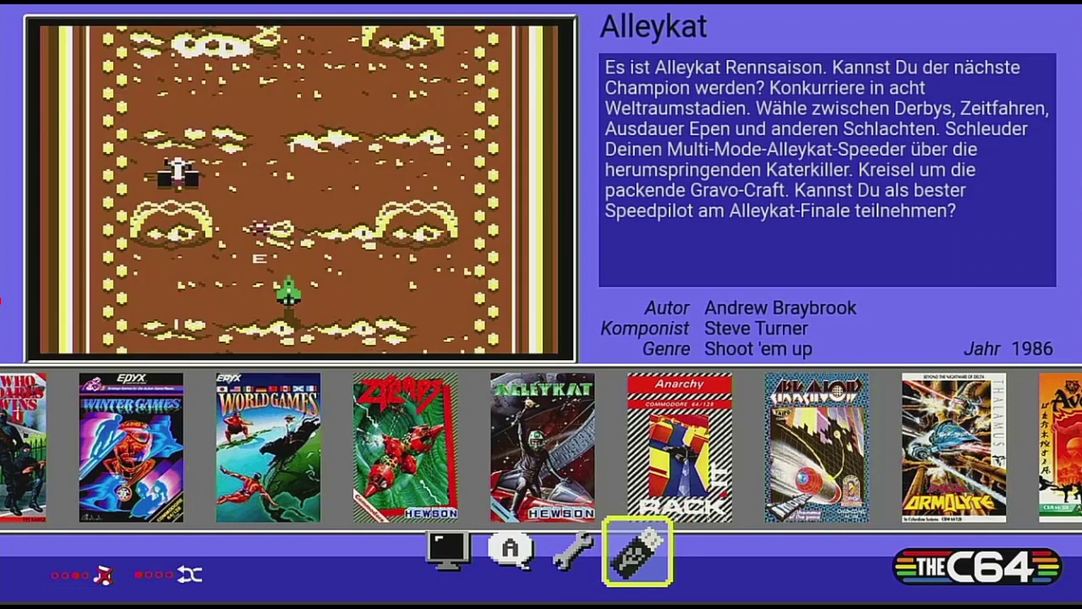
- On THEC64, open the system information and install the firmware update theC64-9_9_9.bin
key("Left")
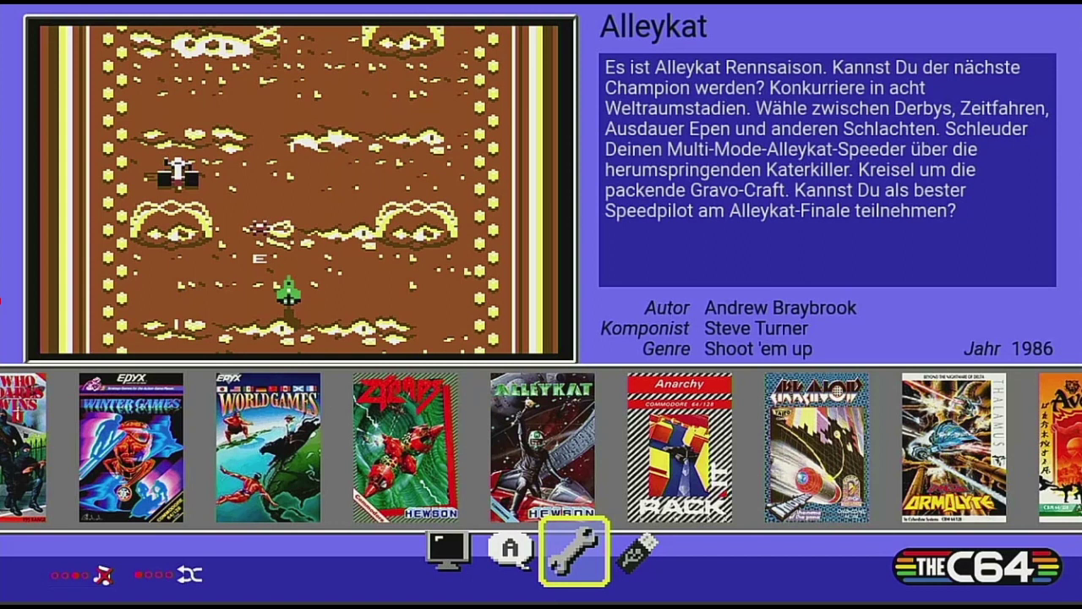
key("Return")
key("Down")
key("Down")
key("Return")
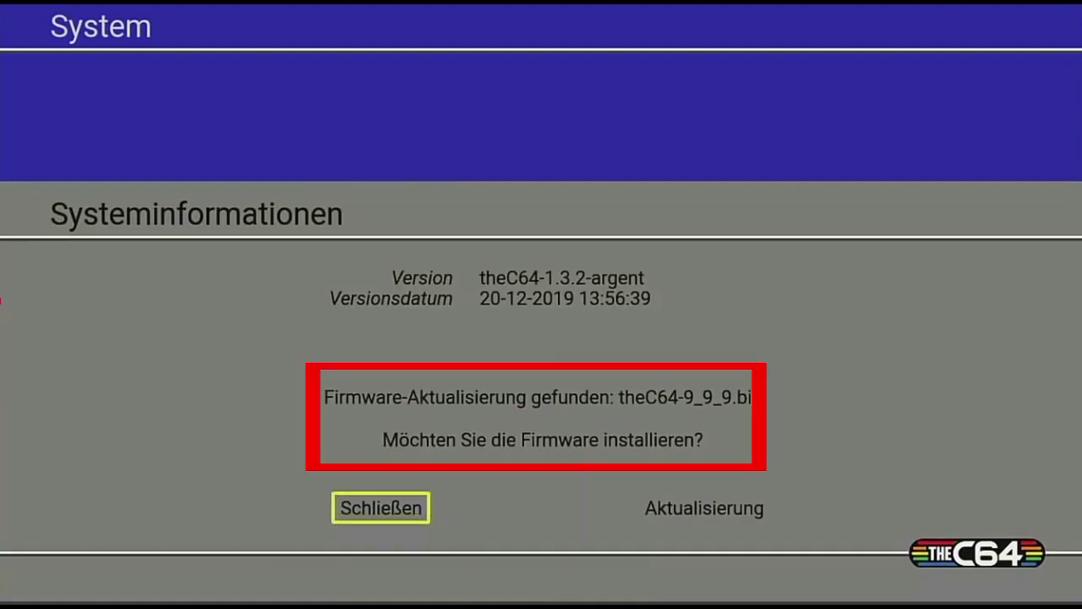
key("Right")
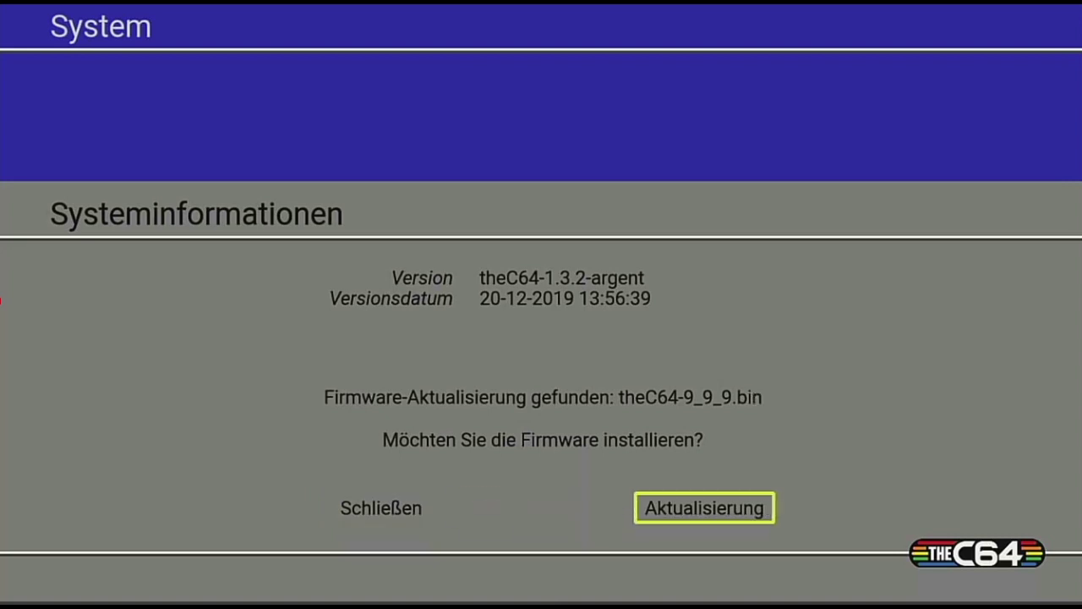
key("Return")
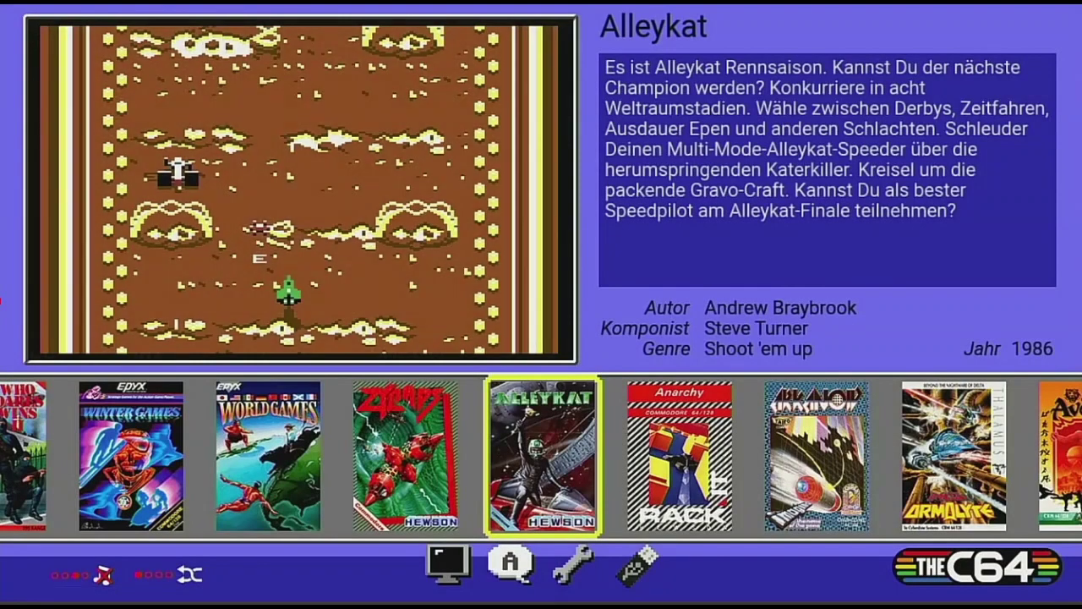
- Browse forward through THEC64's game carousel from Alleykat past Arkanoid to check the added games
key("Right")
key("Right")
key("Right")
key("Right")
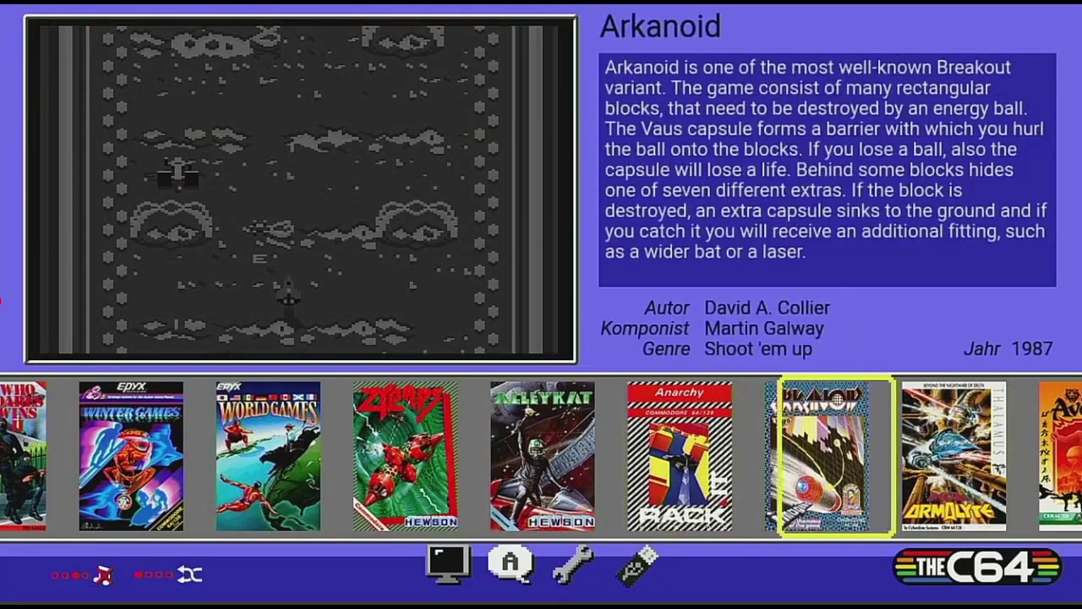
key("Right")
key("Right")
key("Right")
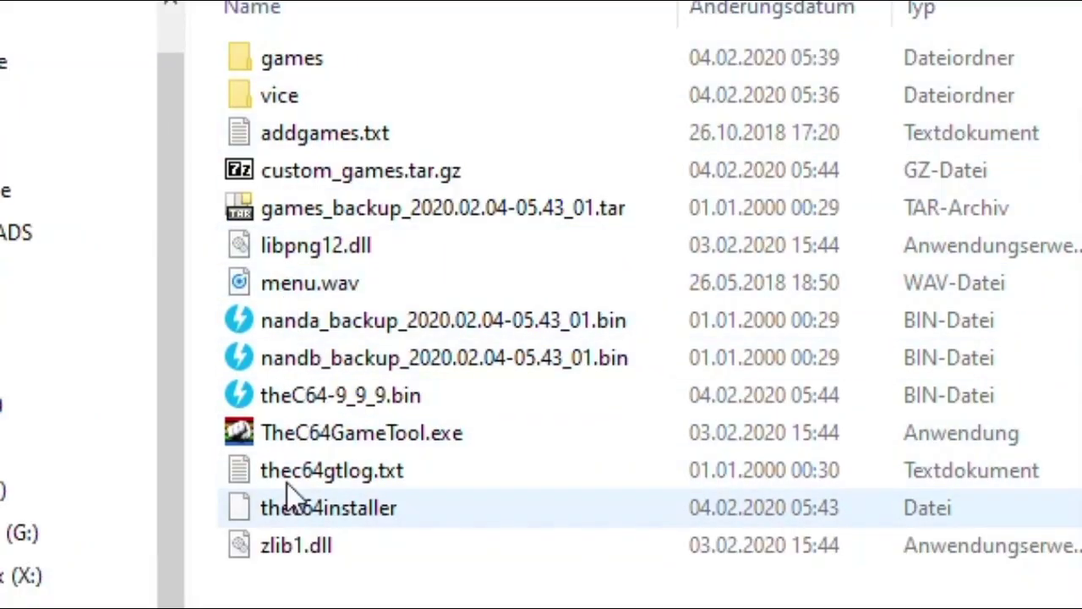
- Copy the games, nanda and nandb backup files from the USB stick to the computer's TheC64 Backup folder
left_click(298, 320)
left_click(298, 356, "shift")
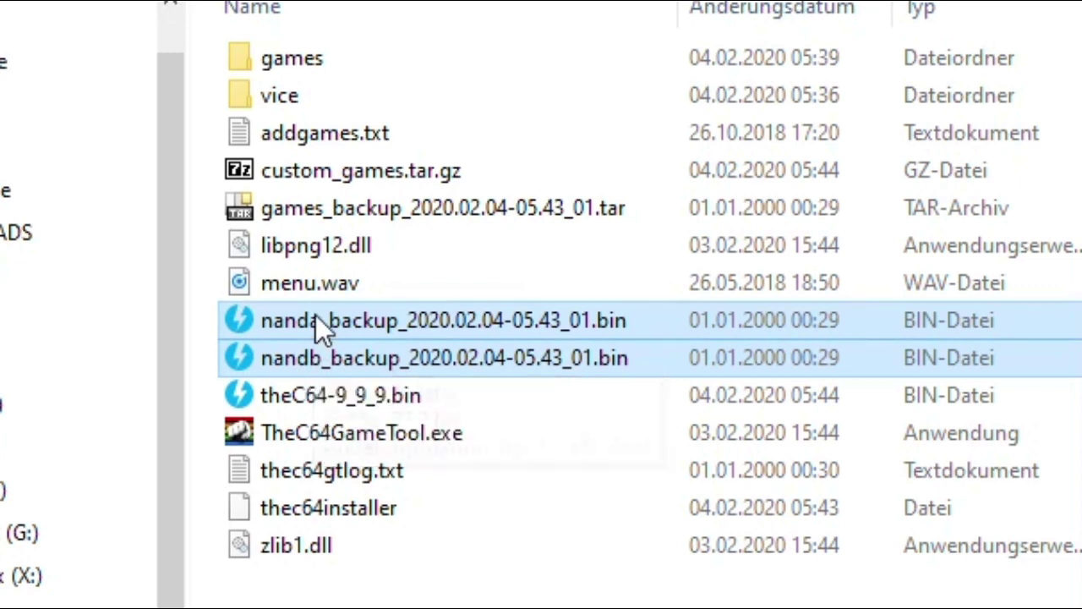
left_click(315, 212, "ctrl")
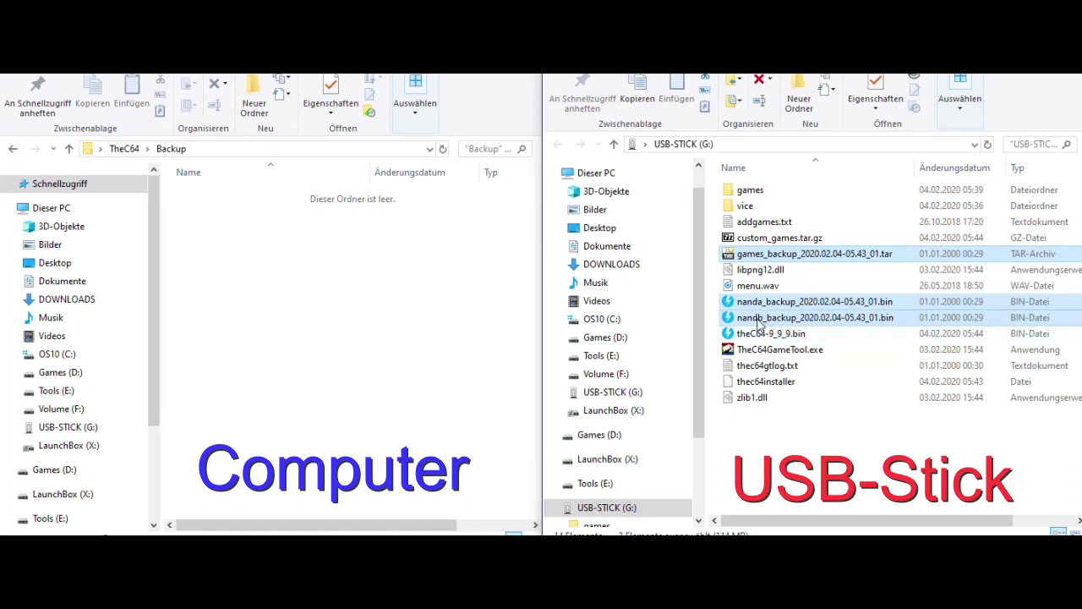
left_click_drag(727, 325, 241, 339)
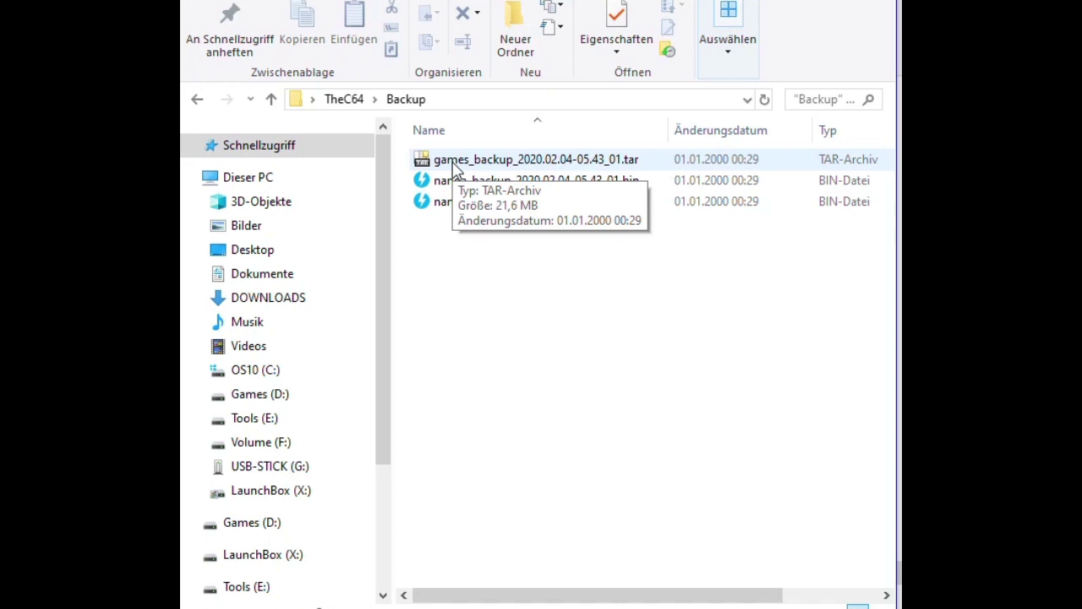
- Open the games backup TAR archive and go into its usr\share\the64\games folder
left_click(482, 165)
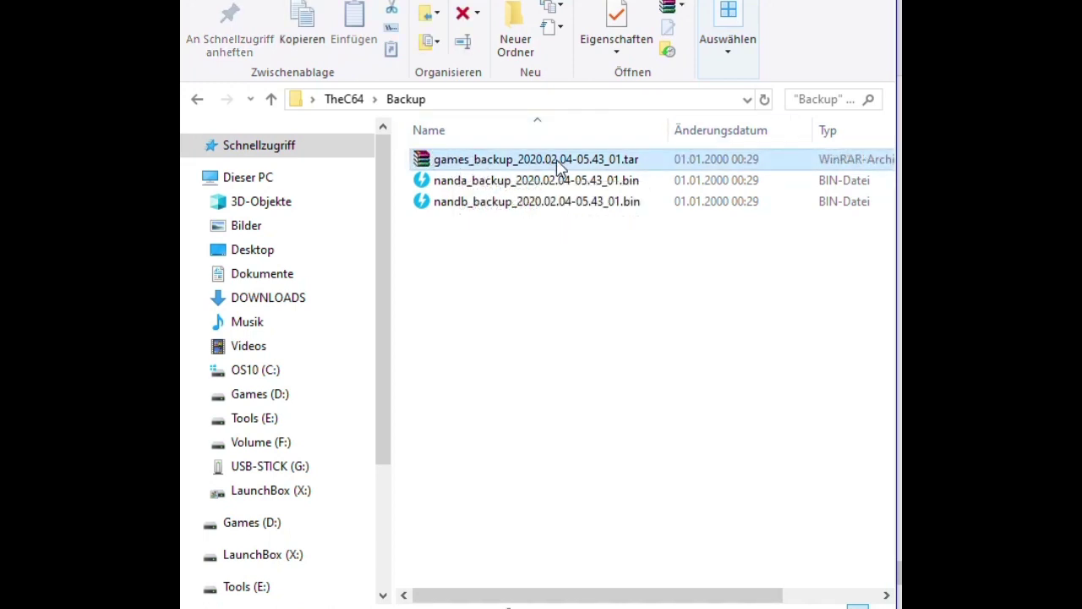
double_click(490, 163)
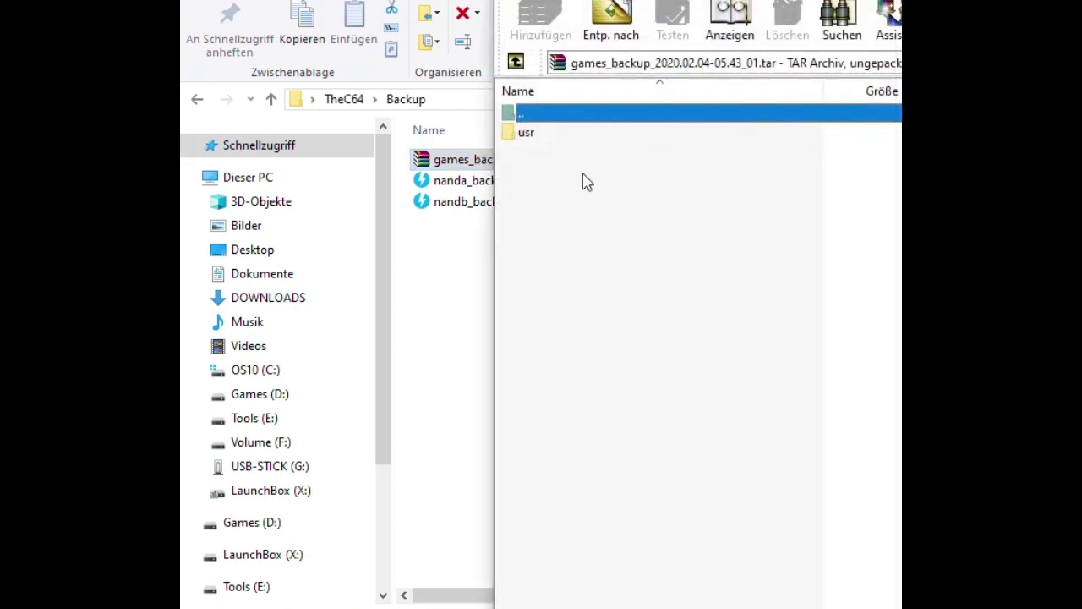
double_click(548, 139)
double_click(539, 135)
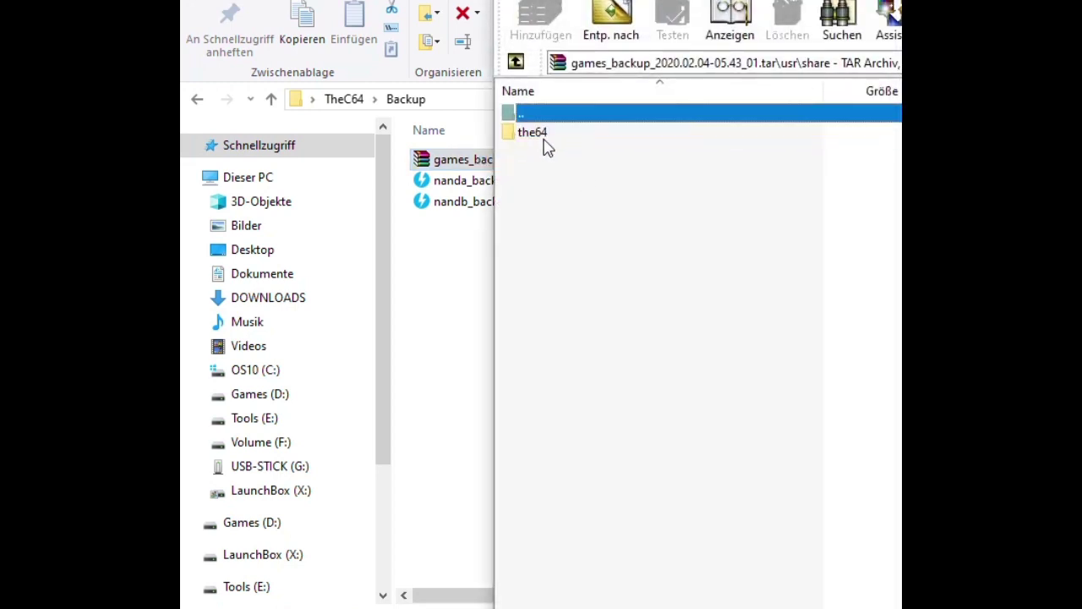
double_click(543, 138)
double_click(330, 93)
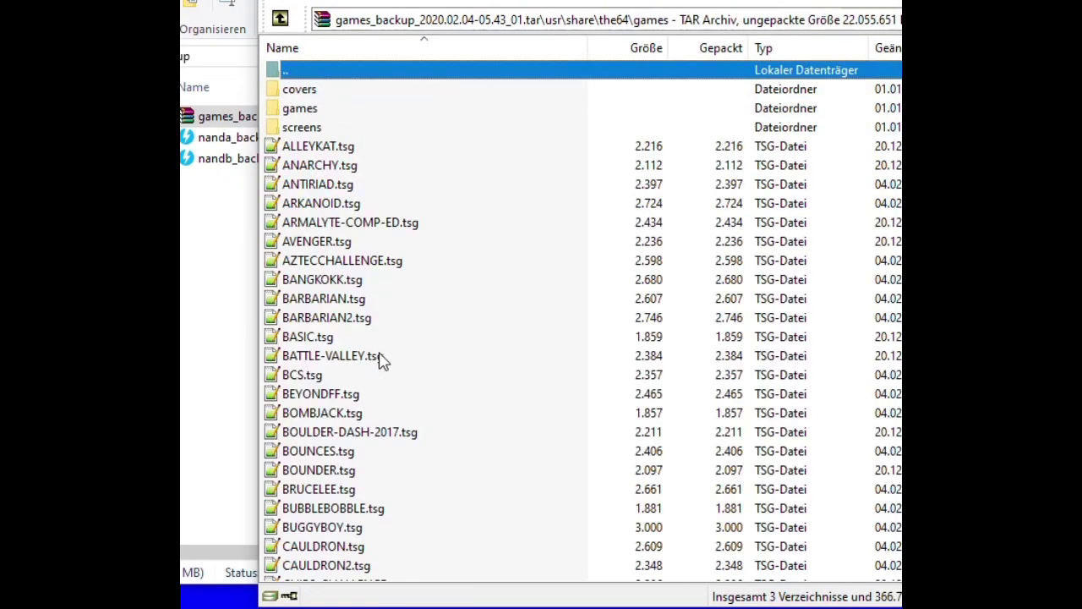
- Look through the TSG game files and the covers, games and screens folders, and close the archive
scroll(384, 380, "down", 6)
scroll(408, 541, "up", 6)
scroll(406, 546, "down", 20)
scroll(404, 548, "up", 20)
key("Escape")
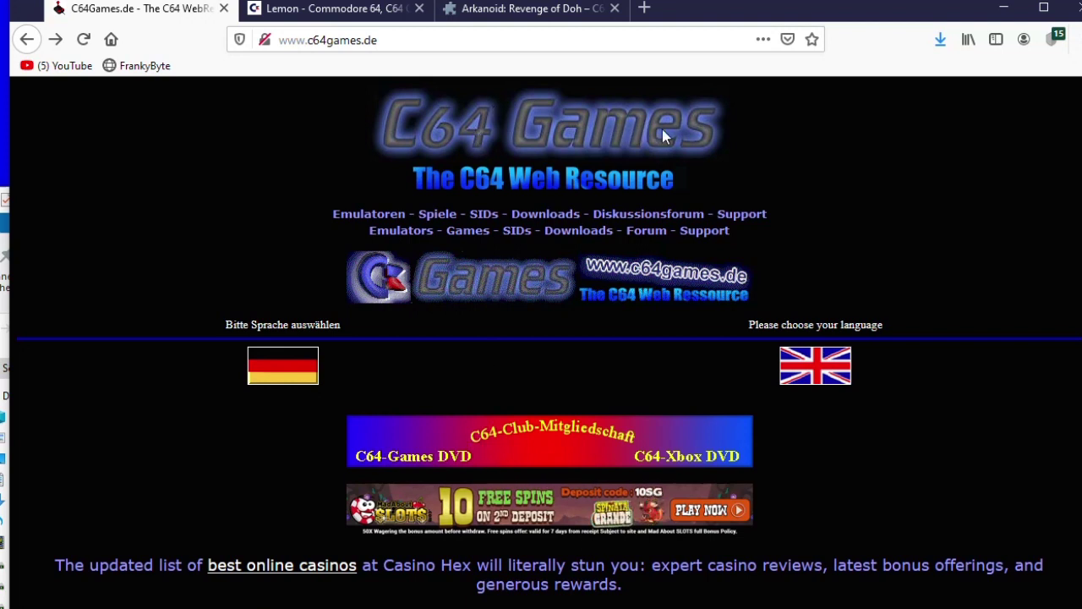
- Enter the German version of C64Games.de and search its games for Arkanoid
left_click(285, 383)
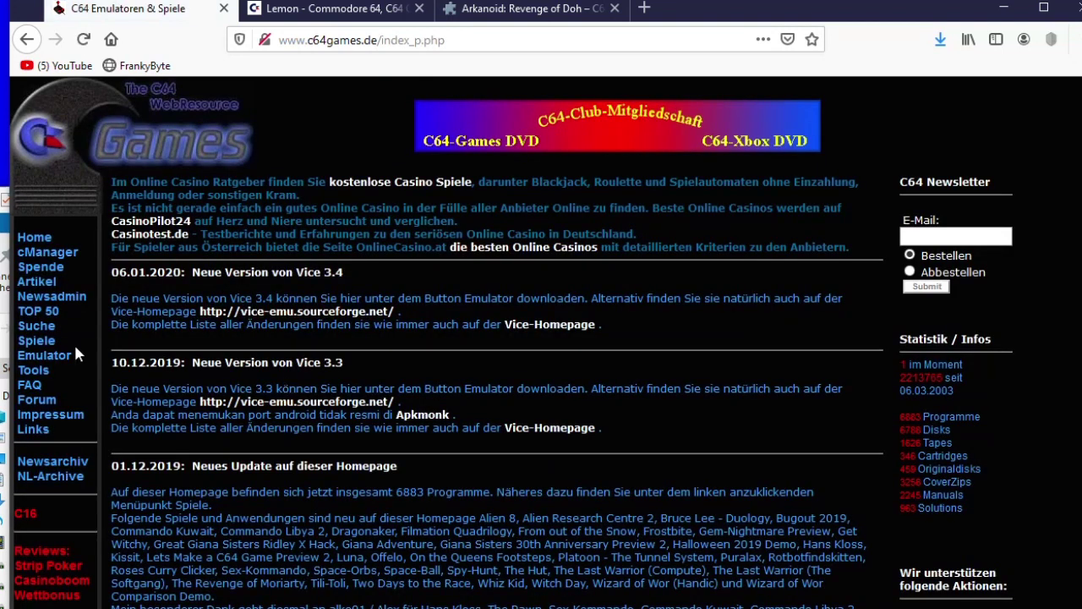
left_click(37, 328)
left_click(207, 262)
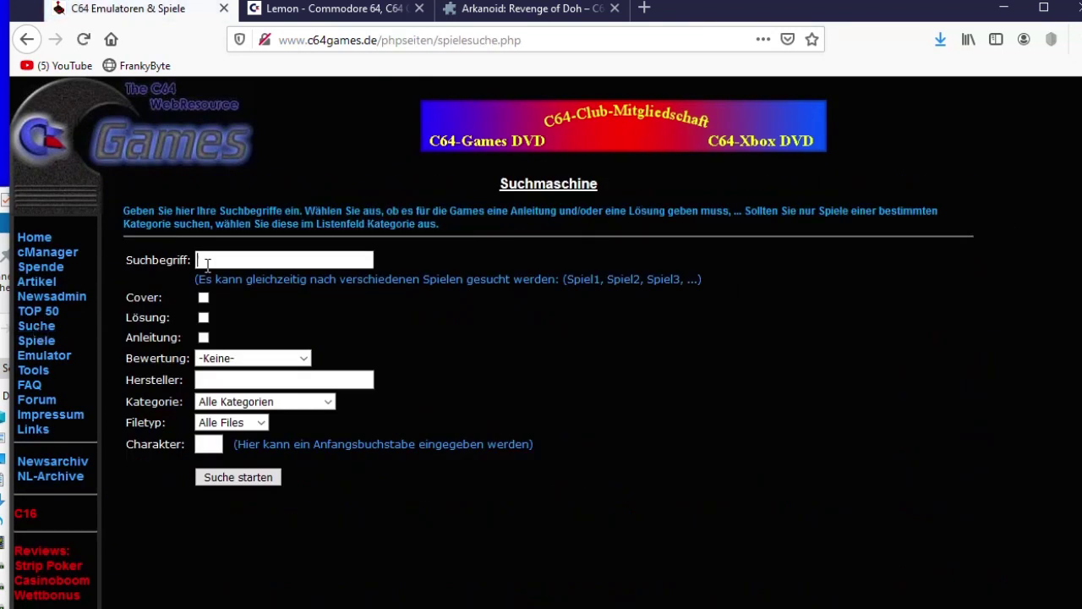
key("Return")
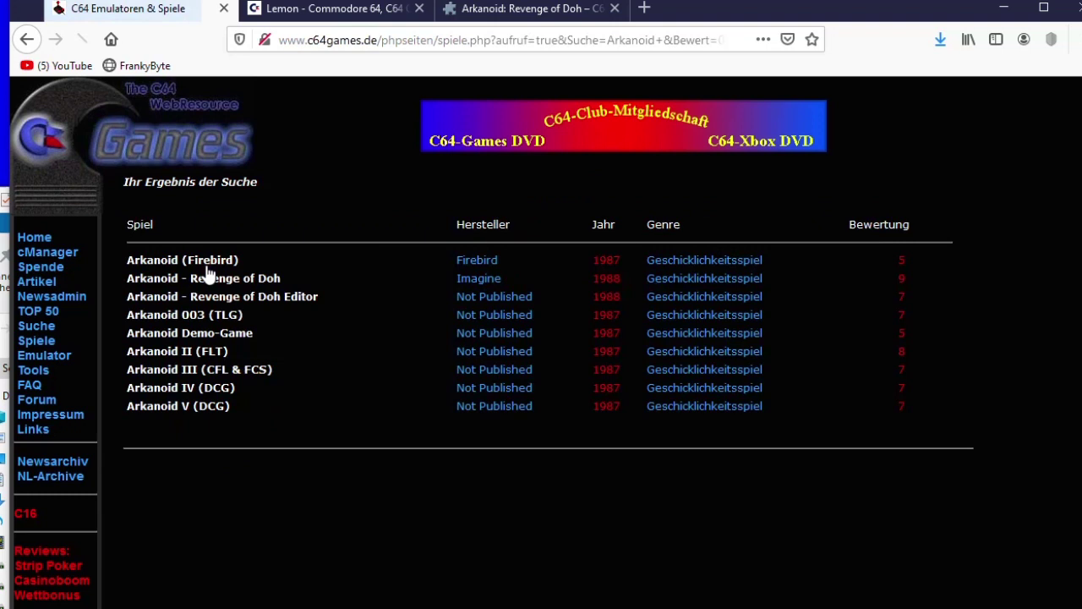
- Open the Arkanoid - Revenge of Doh entry and download its disk version
left_click(218, 282)
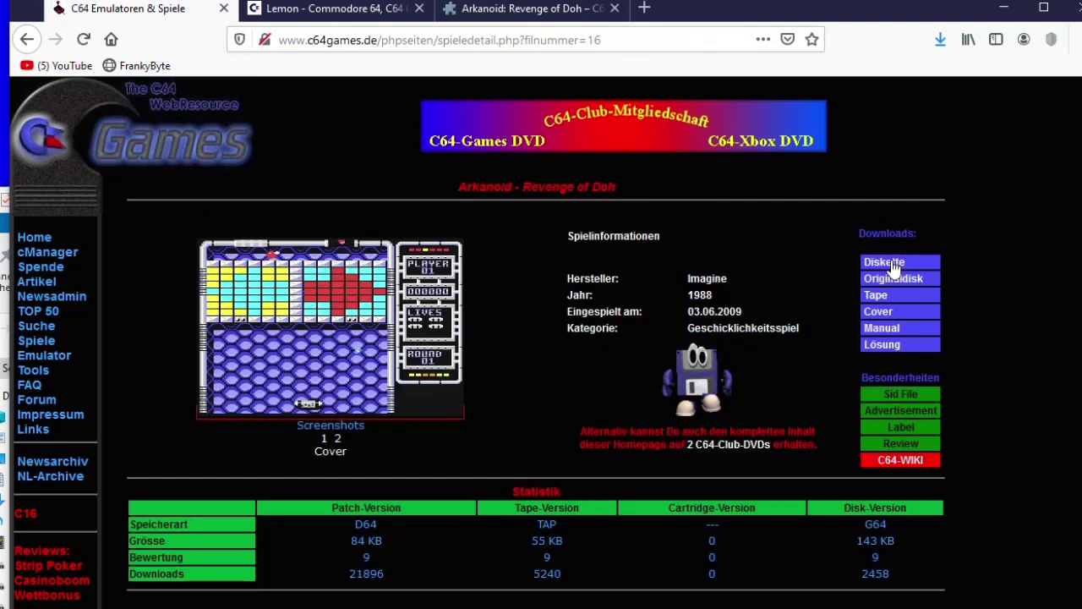
left_click(893, 264)
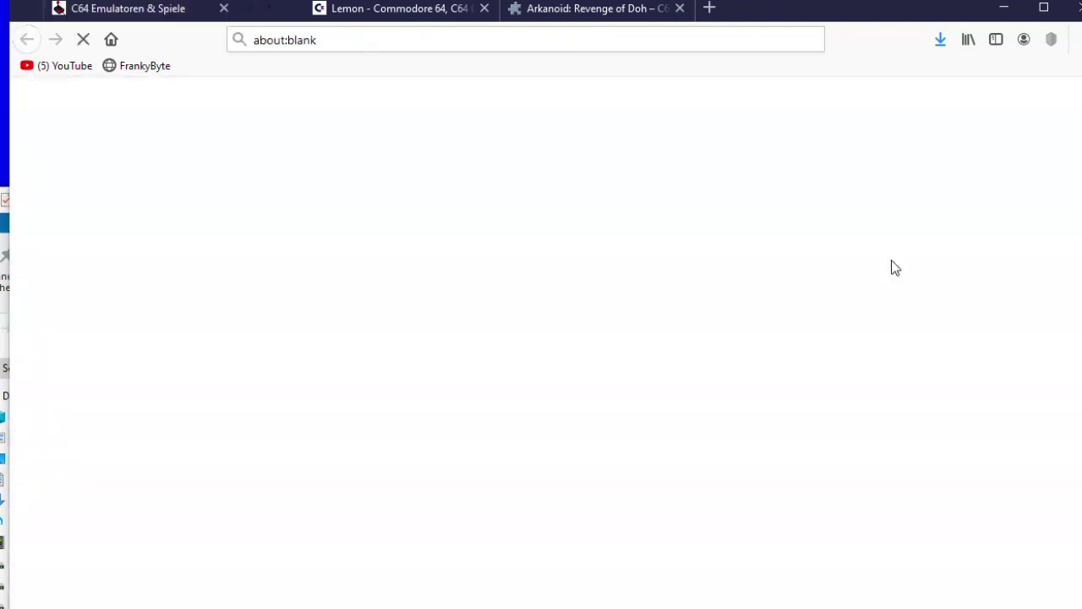
left_click(531, 519)
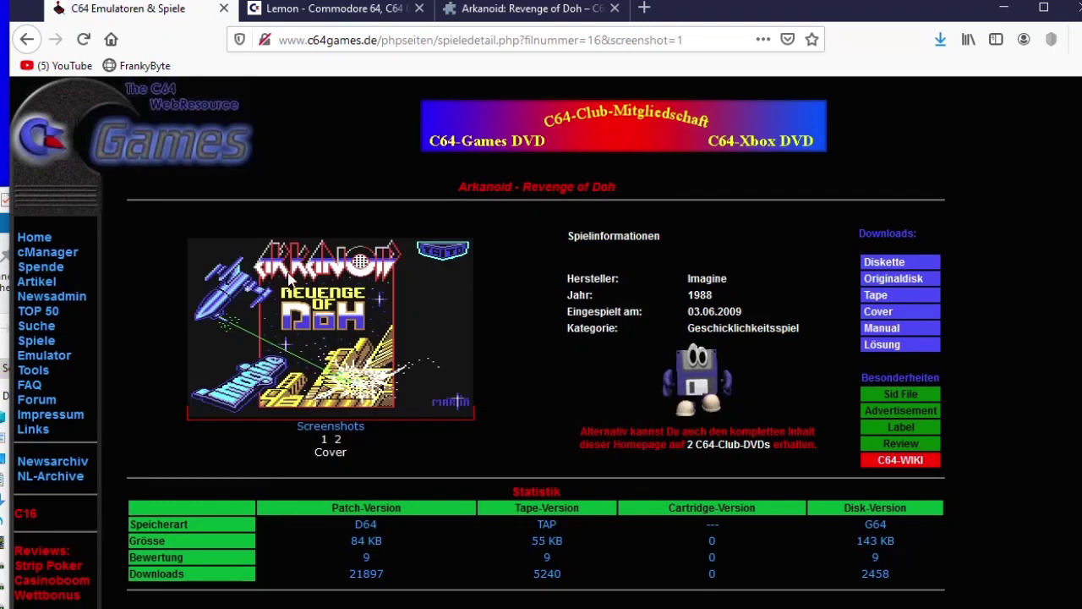
- View both screenshots and the cover of Arkanoid - Revenge of Doh
left_click(337, 438)
left_click(324, 439)
left_click(337, 439)
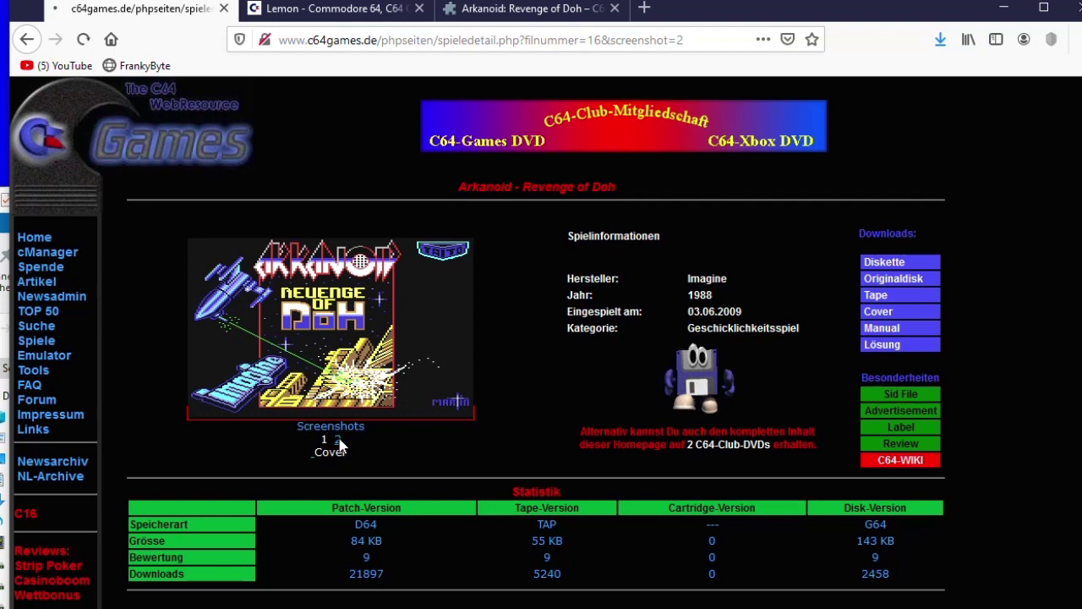
left_click(324, 440)
left_click(336, 451)
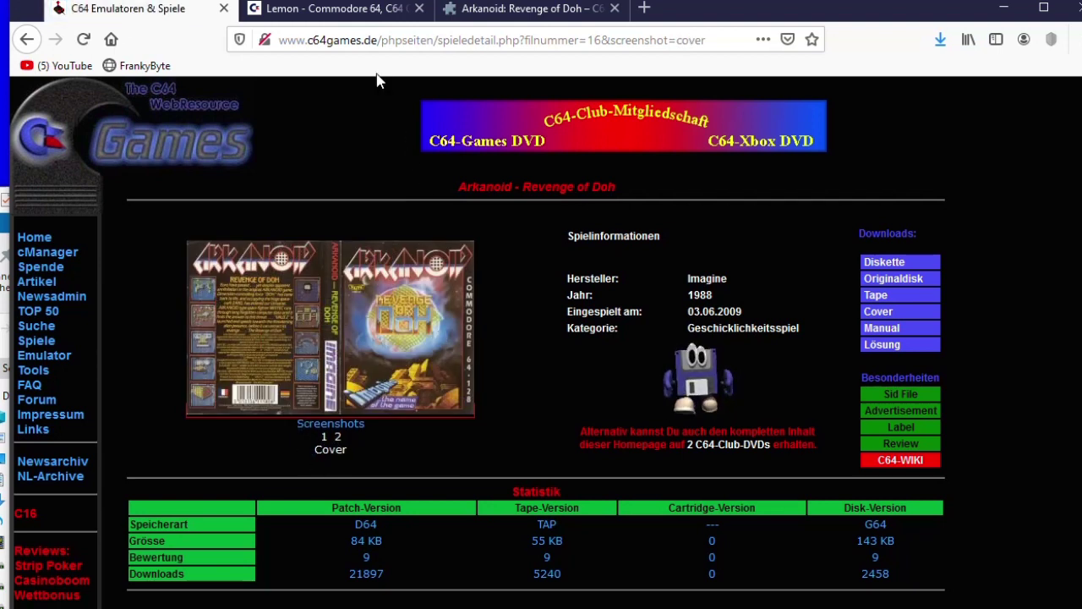
- Search the Lemon64 covers for Arkanoid and open the Arkanoid: Revenge of Doh game page
left_click(334, 9)
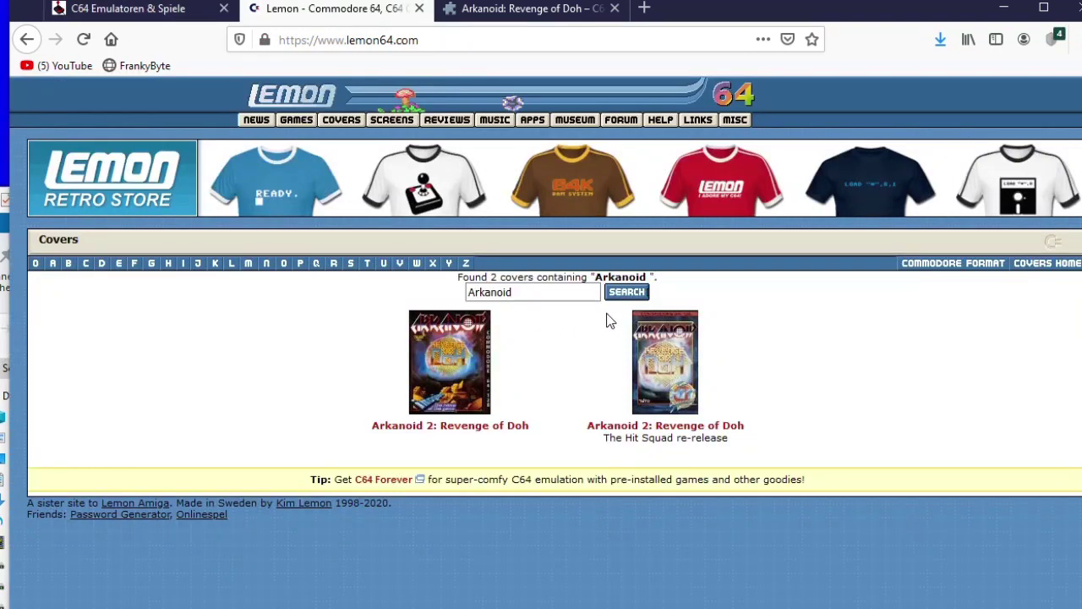
left_click(623, 296)
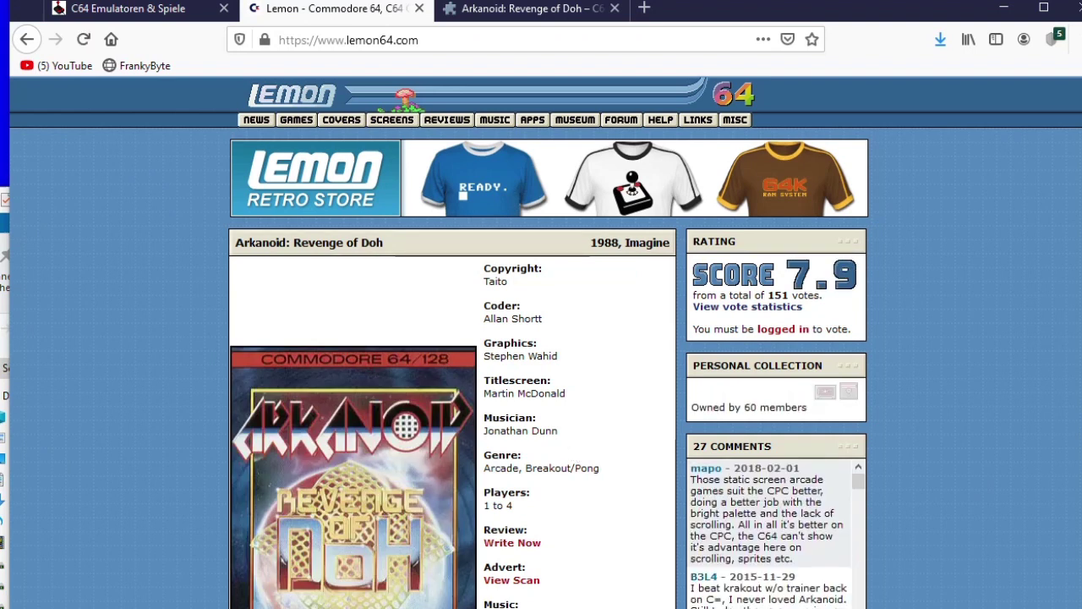
- Return to C64Games.de and save the first Revenge of Doh screenshot to DOWNLOADS as arkanoid2_revenge_of_doh_1.gif
key("ctrl+shift+Tab")
left_click(323, 439)
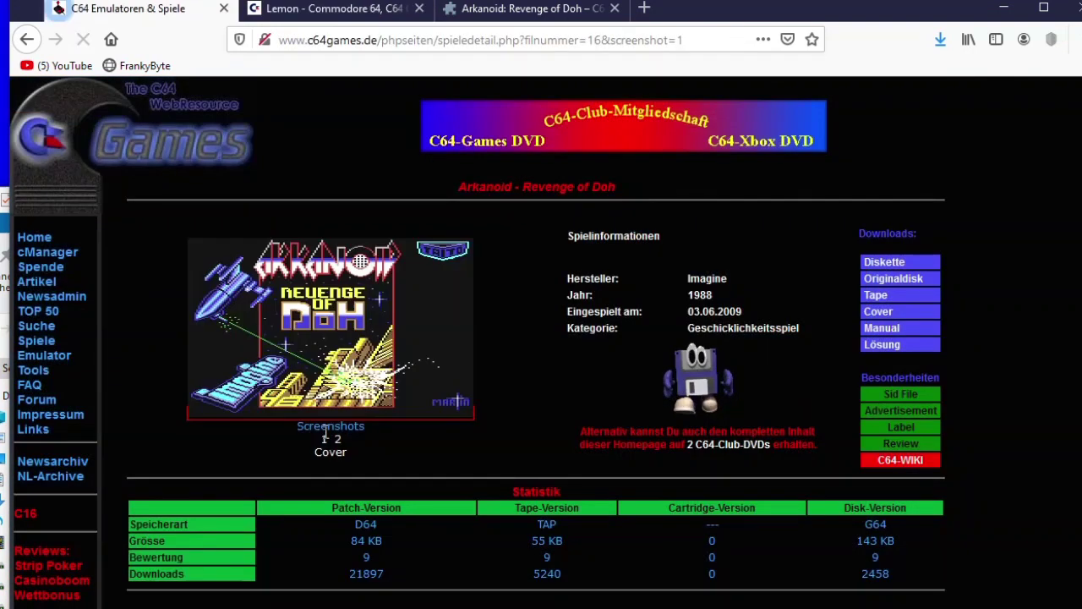
right_click(283, 311)
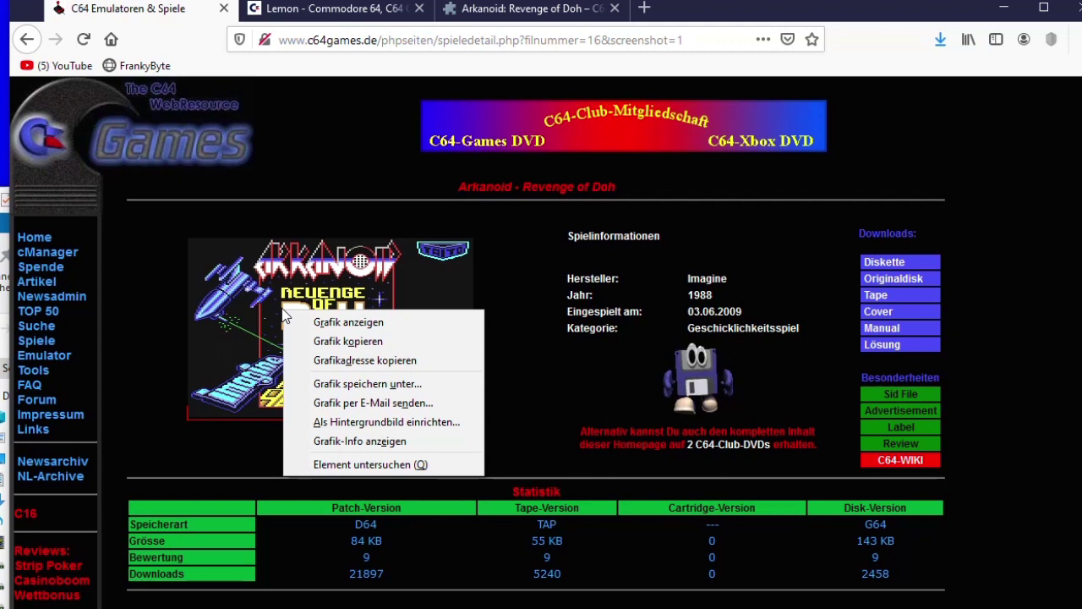
left_click(330, 388)
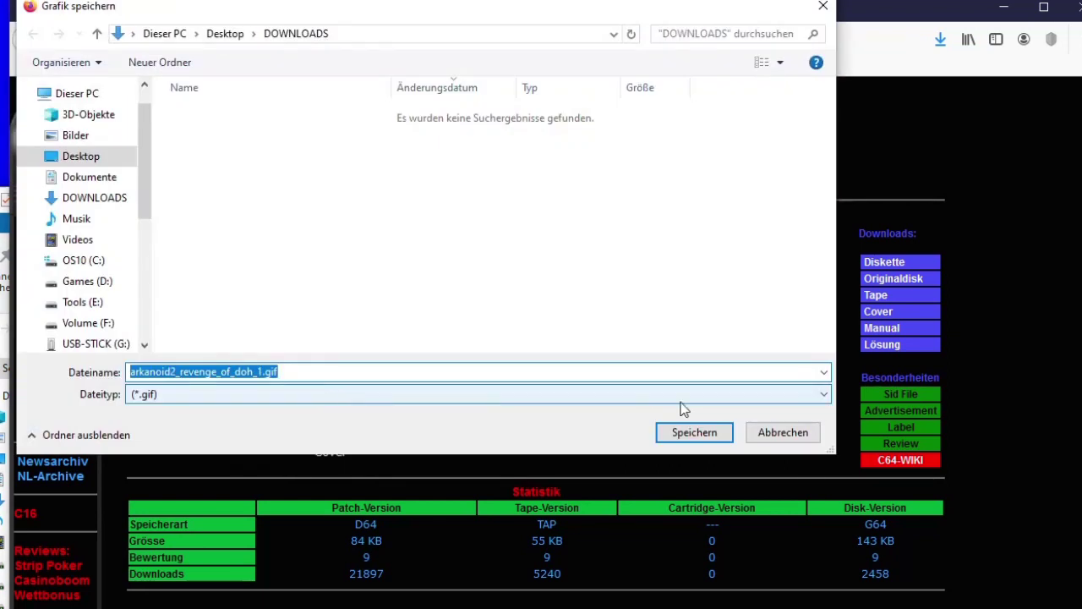
left_click(701, 432)
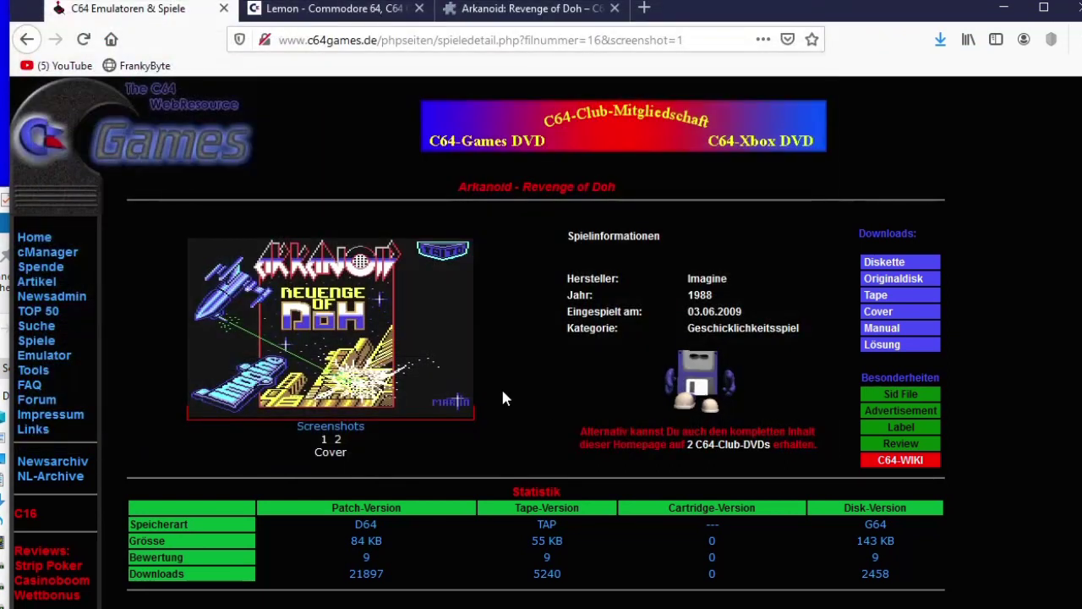
- Save the second Revenge of Doh screenshot to DOWNLOADS as arkanoid2_revenge_of_doh_2.gif
left_click(338, 439)
right_click(347, 348)
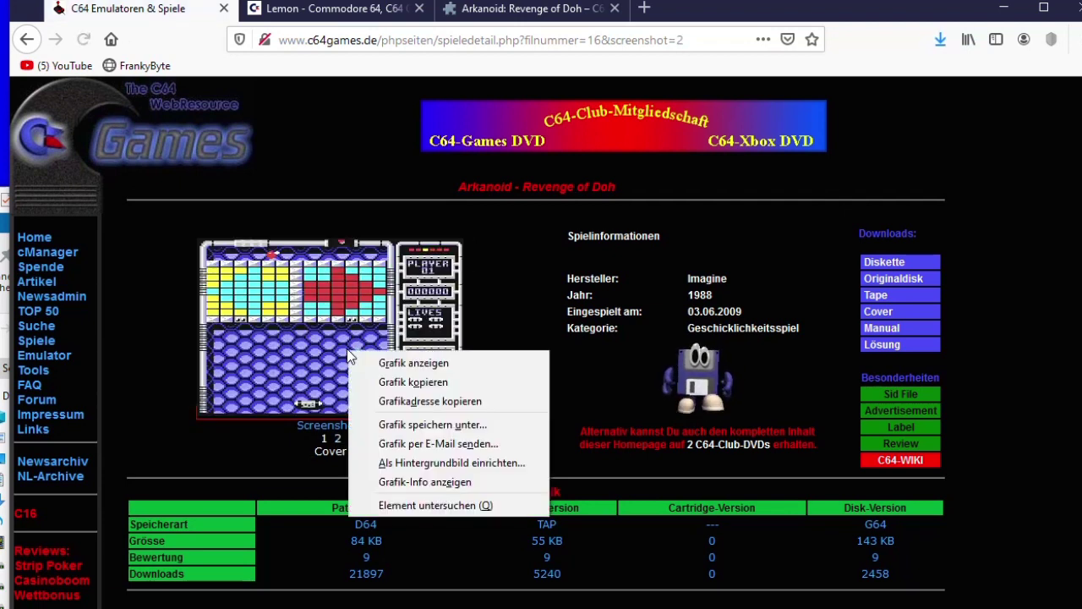
left_click(397, 424)
left_click(708, 432)
- Try to save the front-and-back cover image from the game's C64Games.de page
left_click(328, 449)
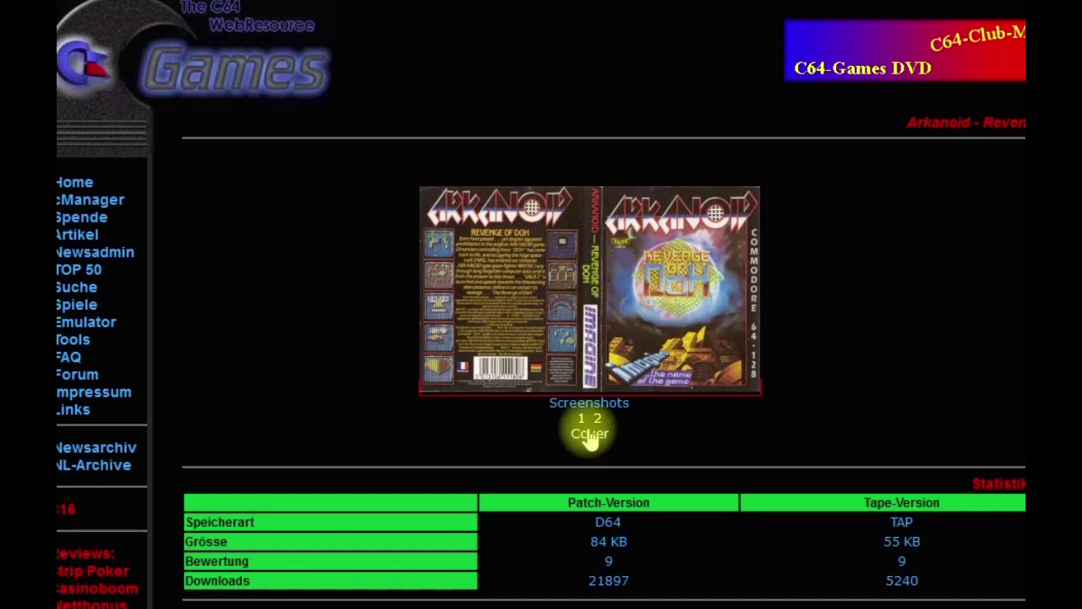
right_click(586, 323)
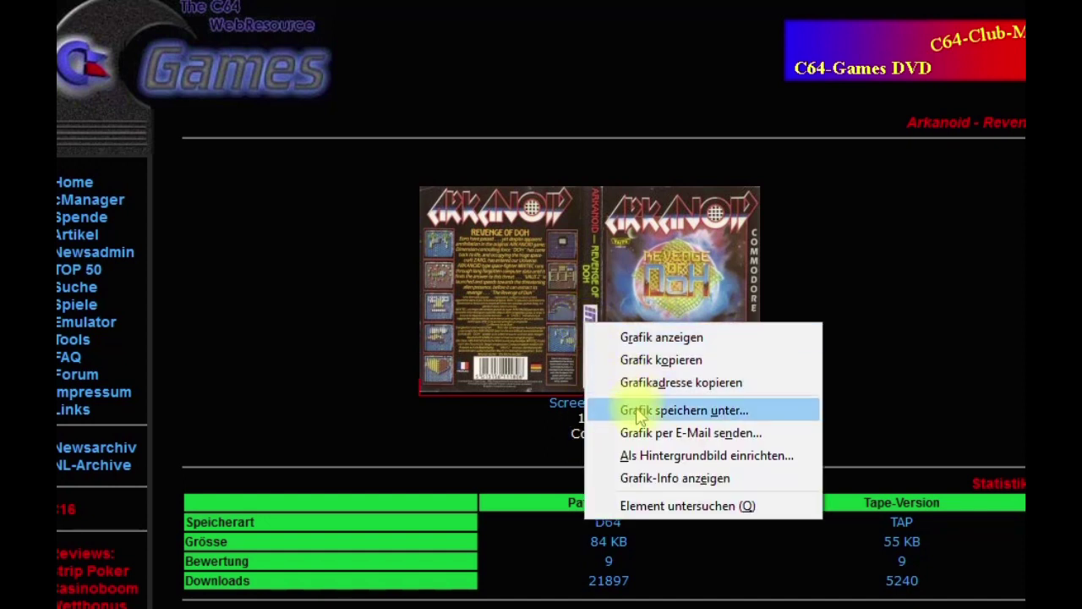
left_click(635, 411)
key("Return")
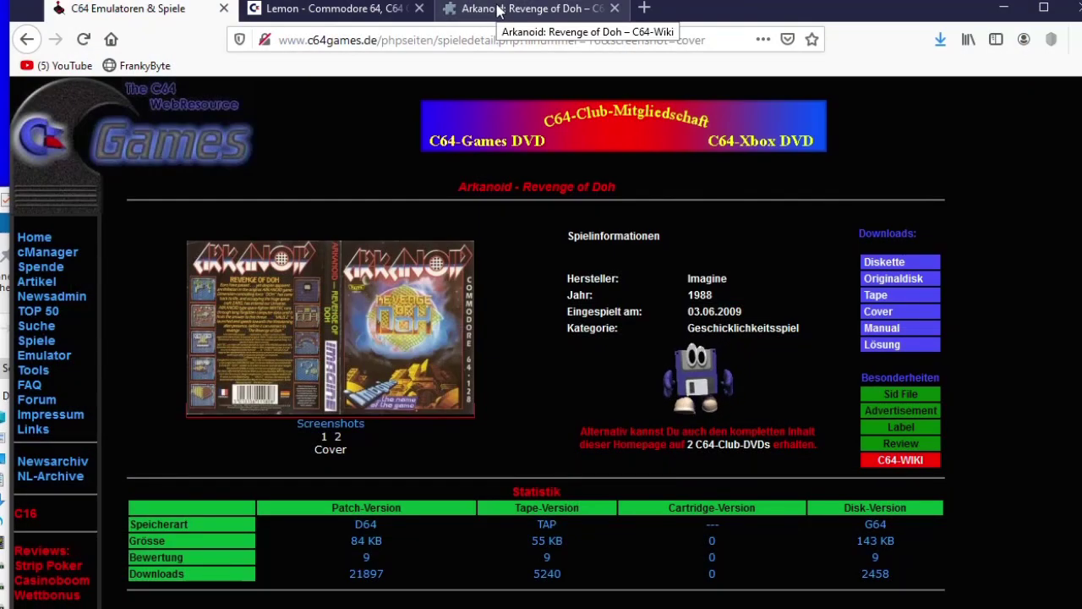
- Read through the C64-Wiki article on Arkanoid: Revenge of Doh for developer details, gameplay description and hints
left_click(499, 10)
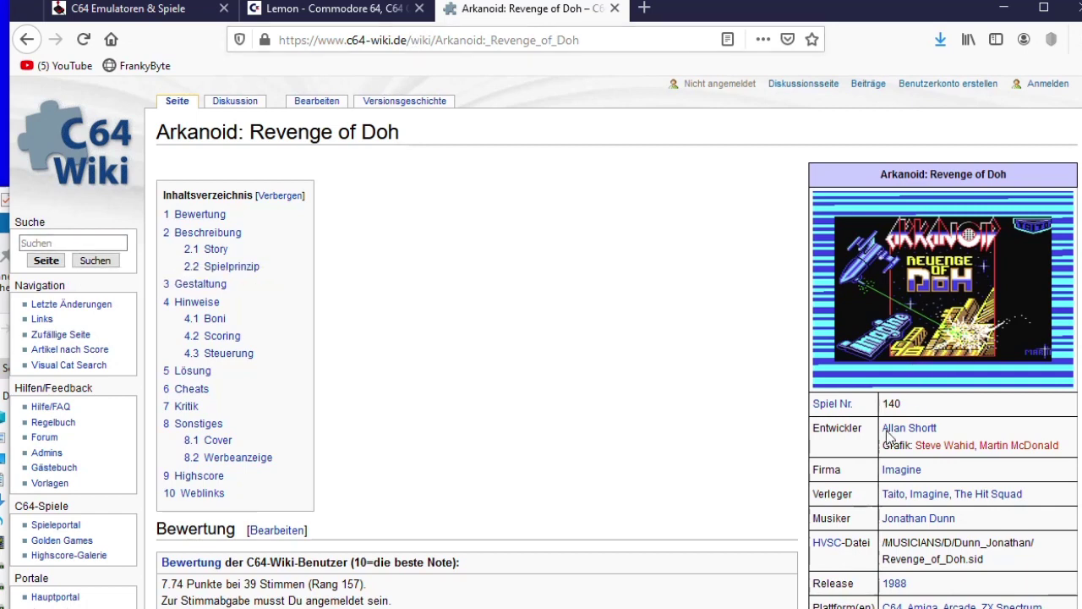
scroll(496, 505, "down", 3)
scroll(493, 499, "down", 10)
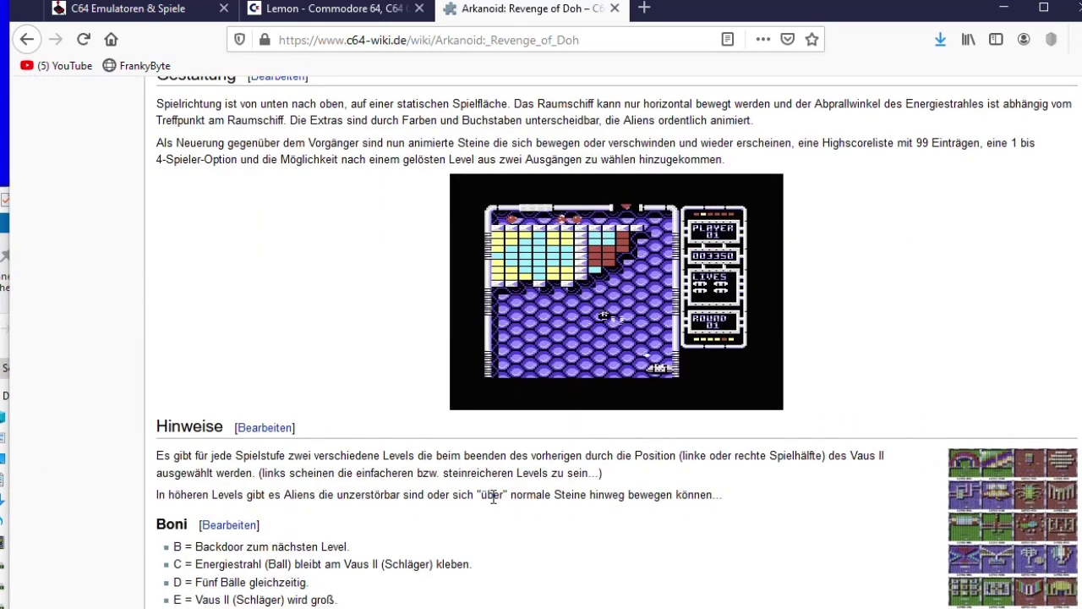
scroll(494, 498, "down", 3)
scroll(493, 499, "up", 10)
scroll(492, 507, "down", 3)
scroll(494, 508, "up", 1)
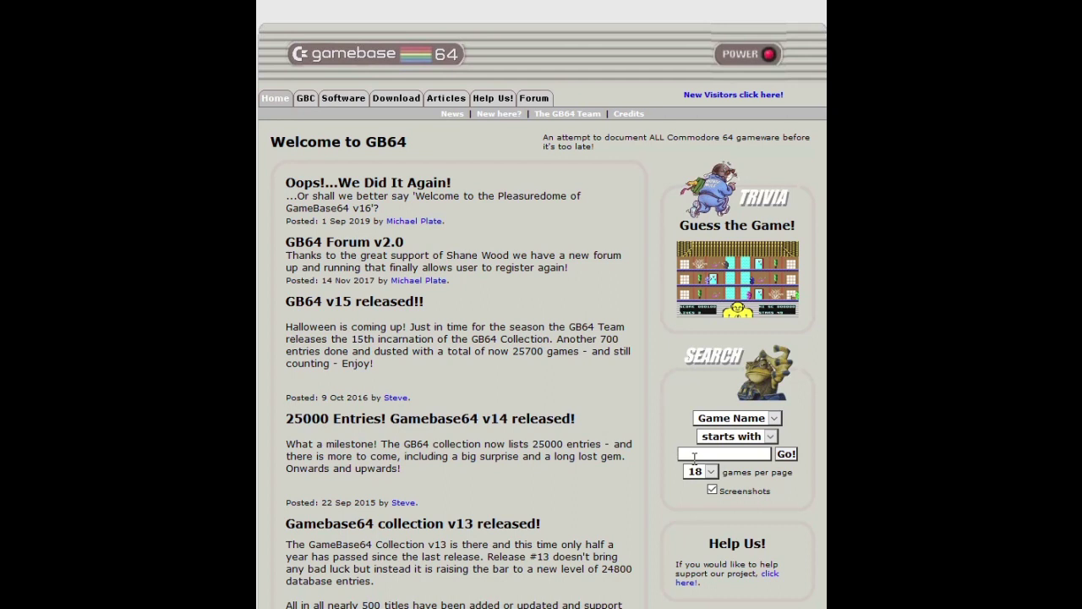
- Search GameBase64 for Arkanoid, open Arkanoid - Revenge of Doh and check its primary control port
type("Arkanoid")
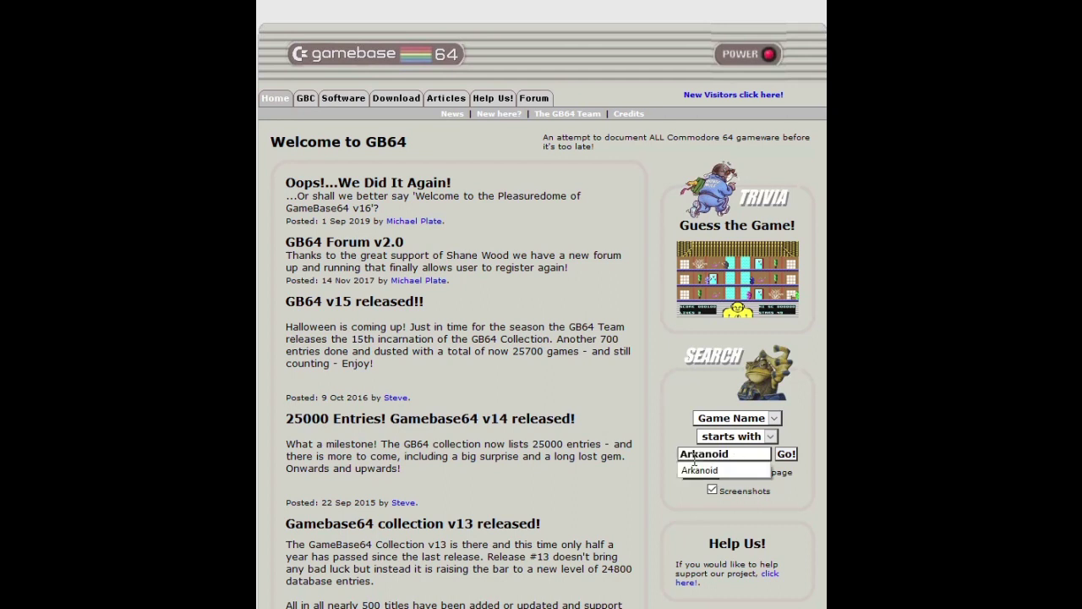
key("Return")
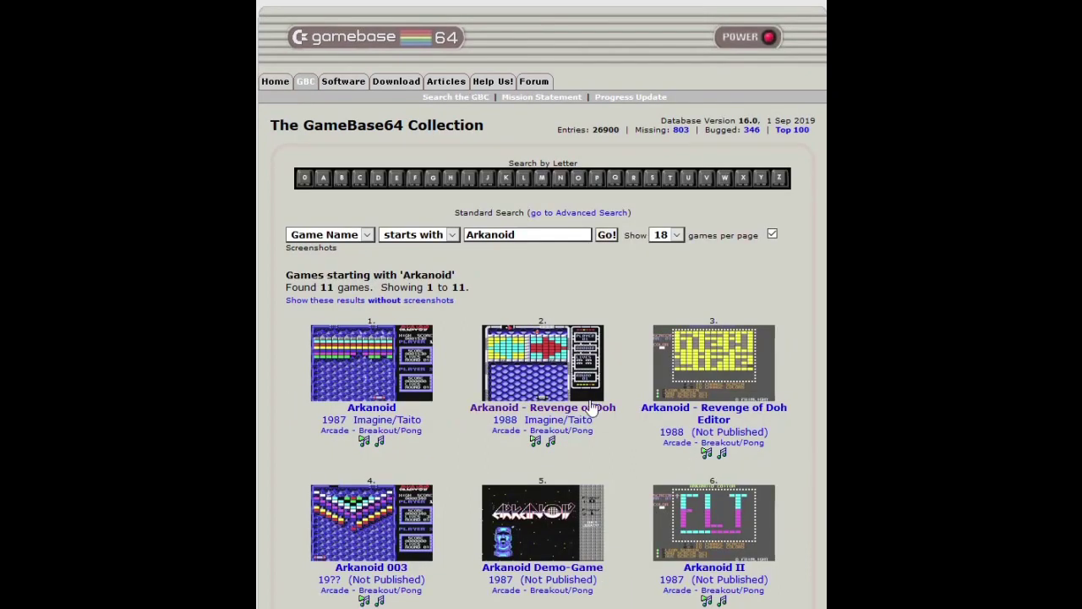
left_click(554, 362)
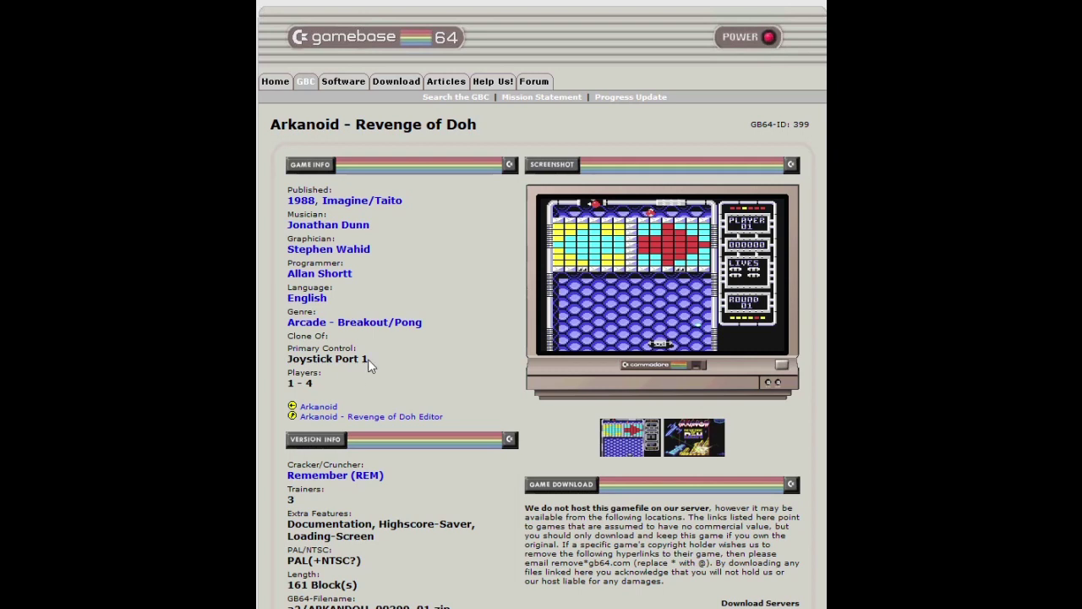
left_click_drag(368, 359, 304, 361)
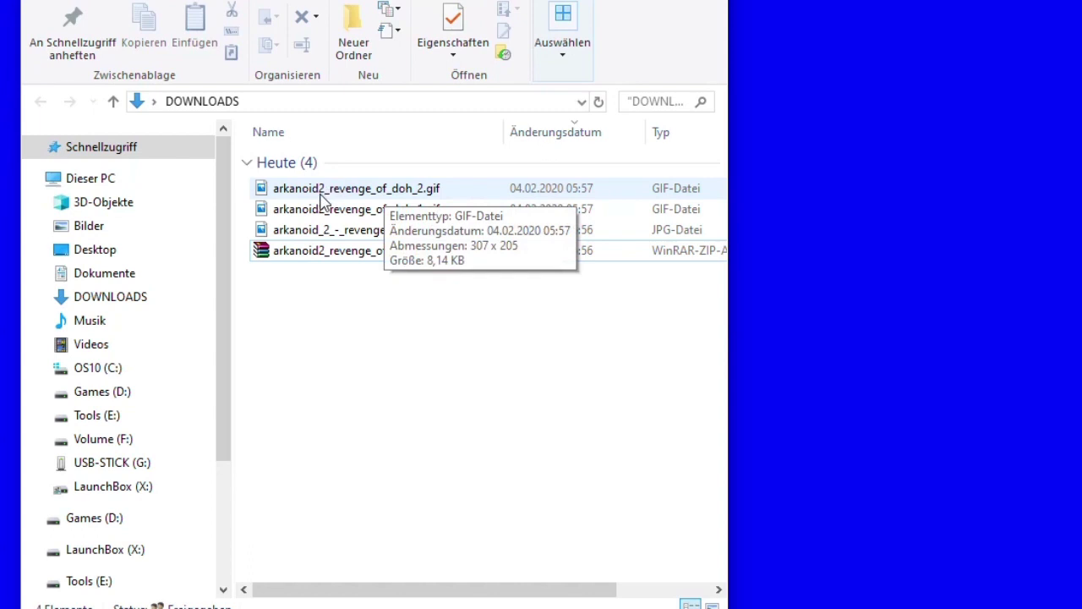
- Preview the downloaded arkanoid2_revenge_of_doh_2.gif and arkanoid_2_-_revenge_of_doh.jpg, and close the image viewer
left_click(323, 190)
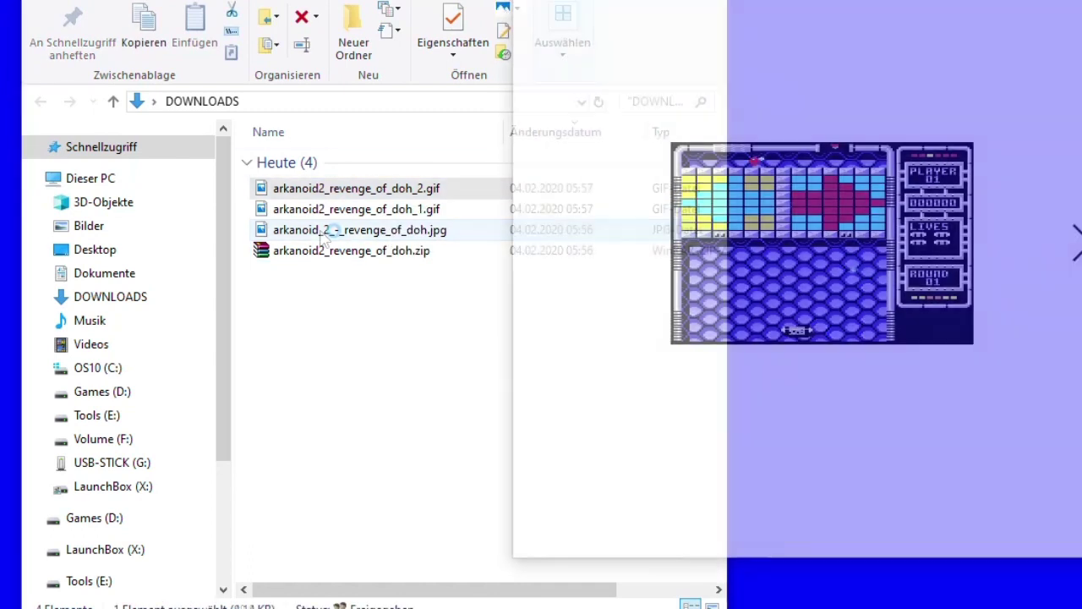
double_click(325, 236)
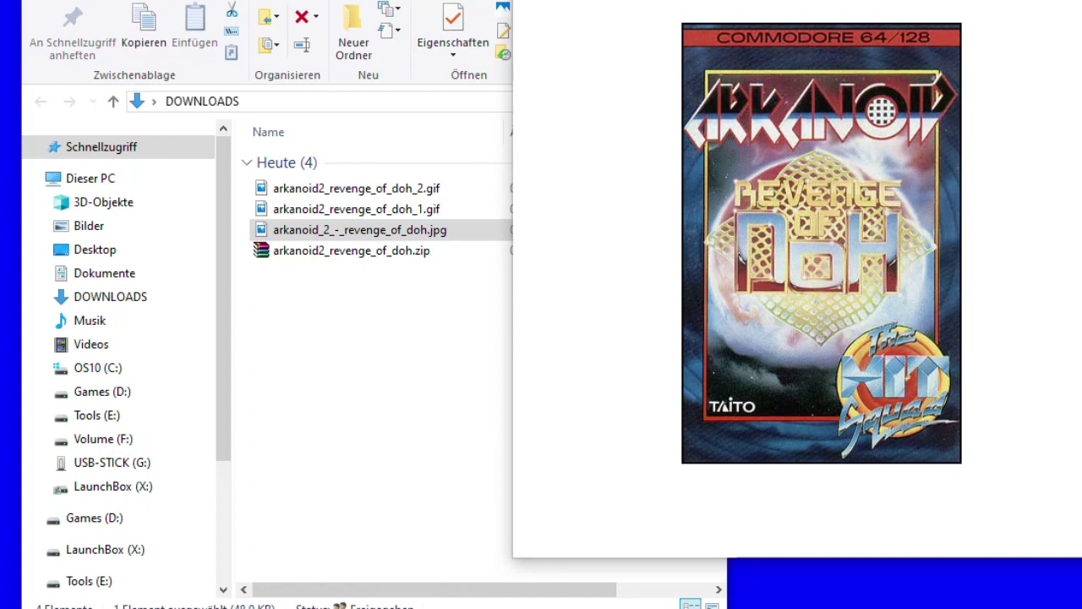
key("Escape")
- Extract arkanoid2_revenge_of_doh.zip directly into the DOWNLOADS folder
left_click(301, 253)
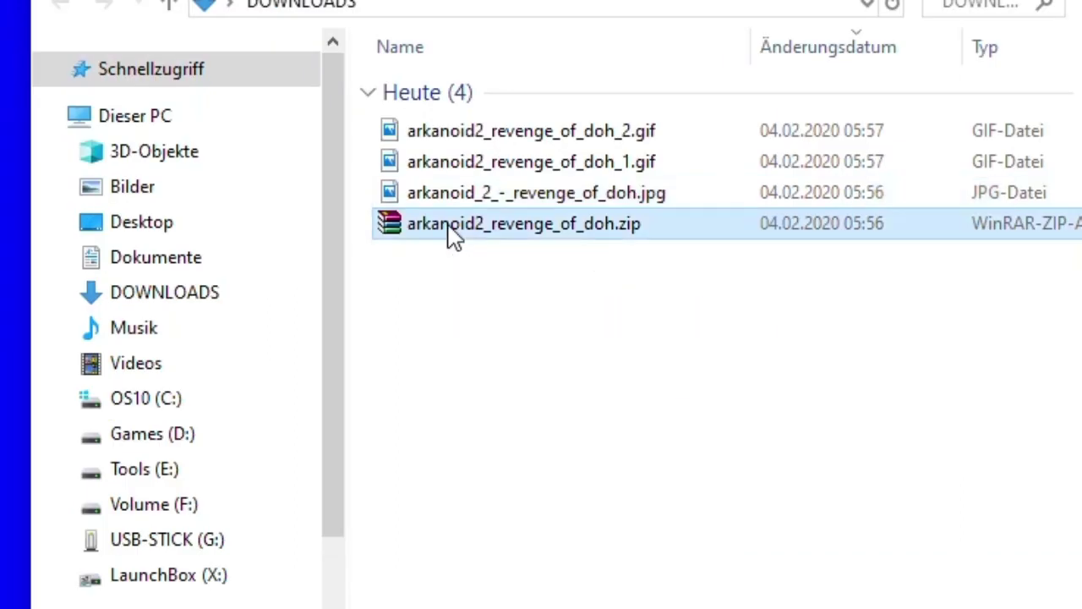
right_click(451, 231)
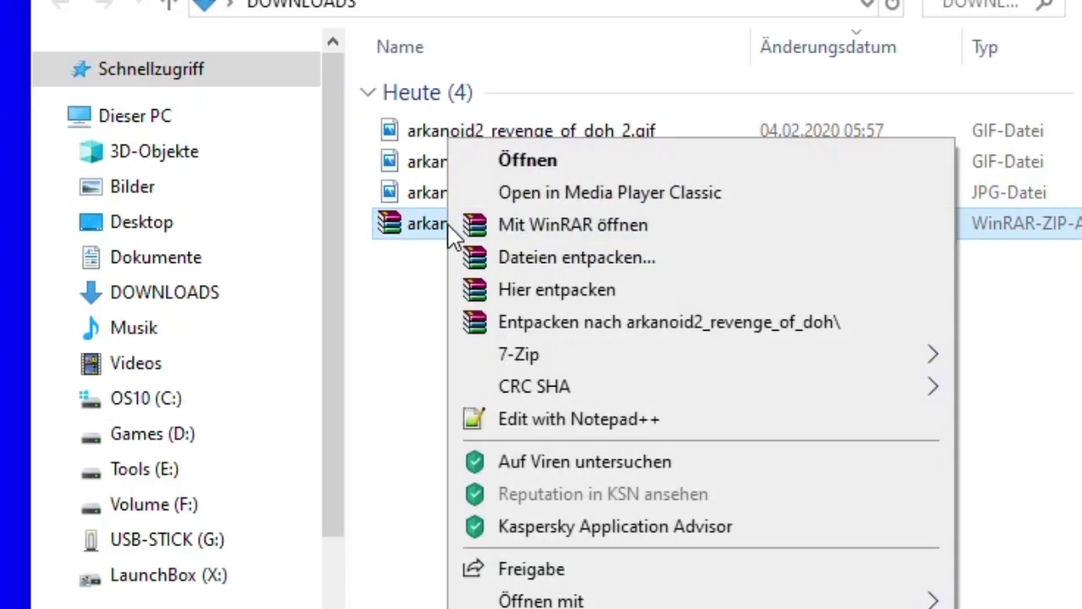
left_click(516, 298)
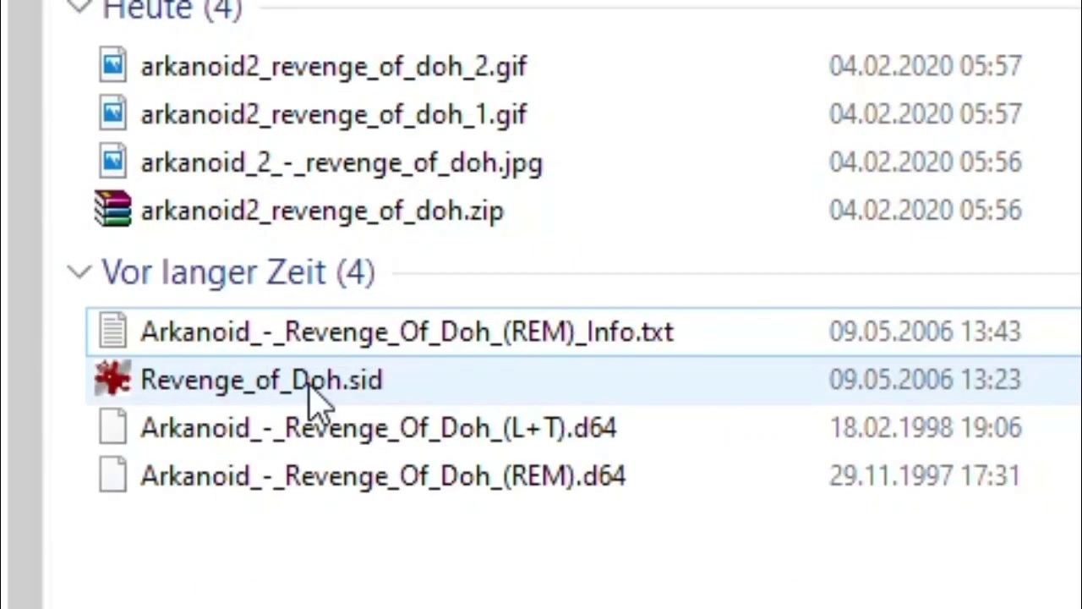
- Delete Arkanoid_-_Revenge_Of_Doh_(REM)_Info.txt, Revenge_of_Doh.sid and Arkanoid_-_Revenge_Of_Doh_(L+T).d64 from the DOWNLOADS folder
left_click(346, 324)
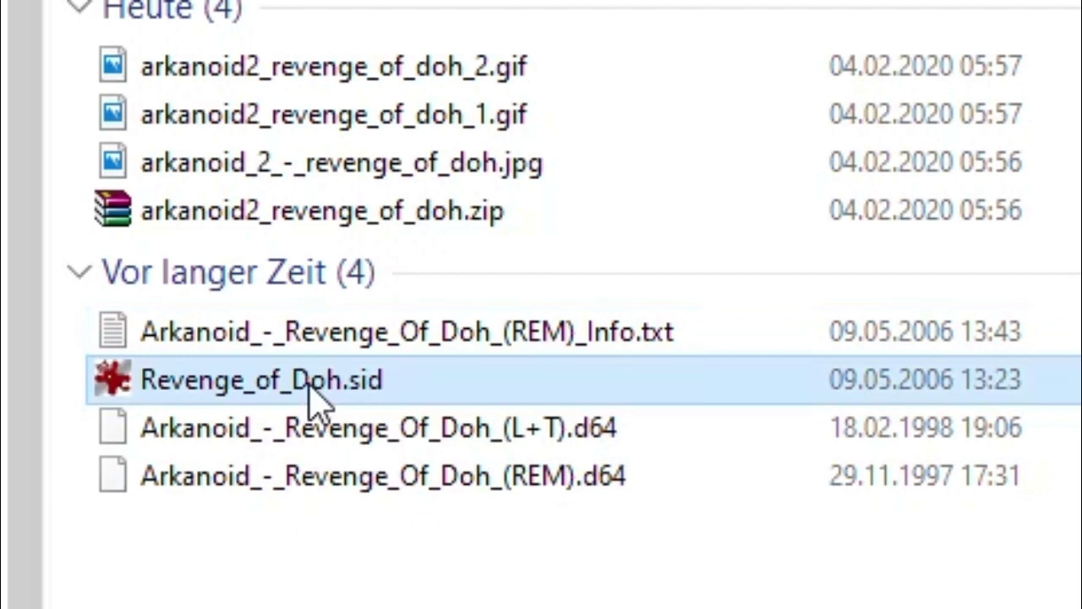
left_click(321, 350, "ctrl")
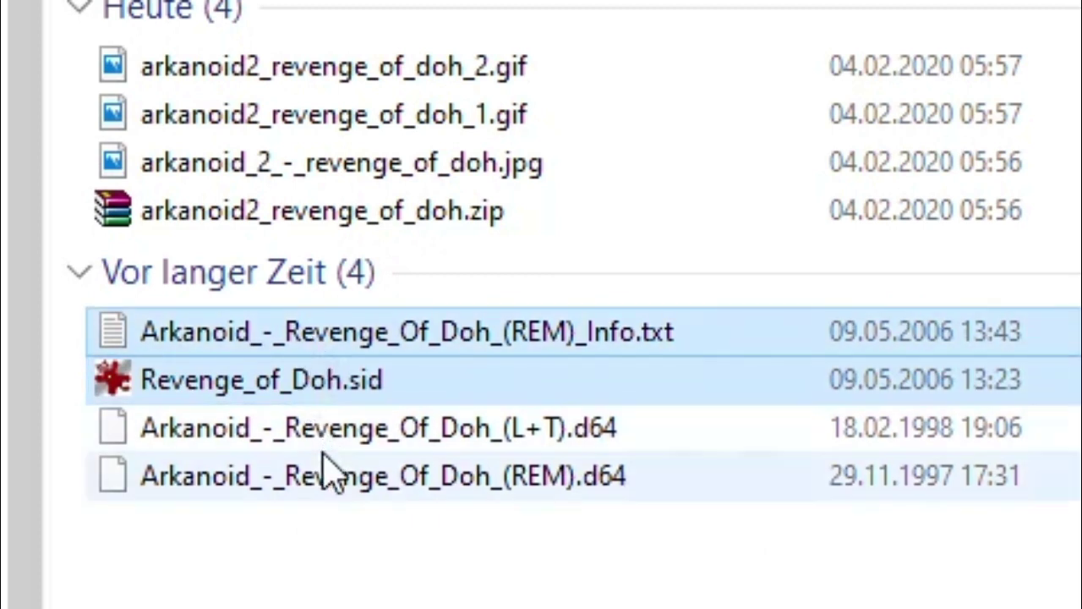
left_click(330, 441, "ctrl")
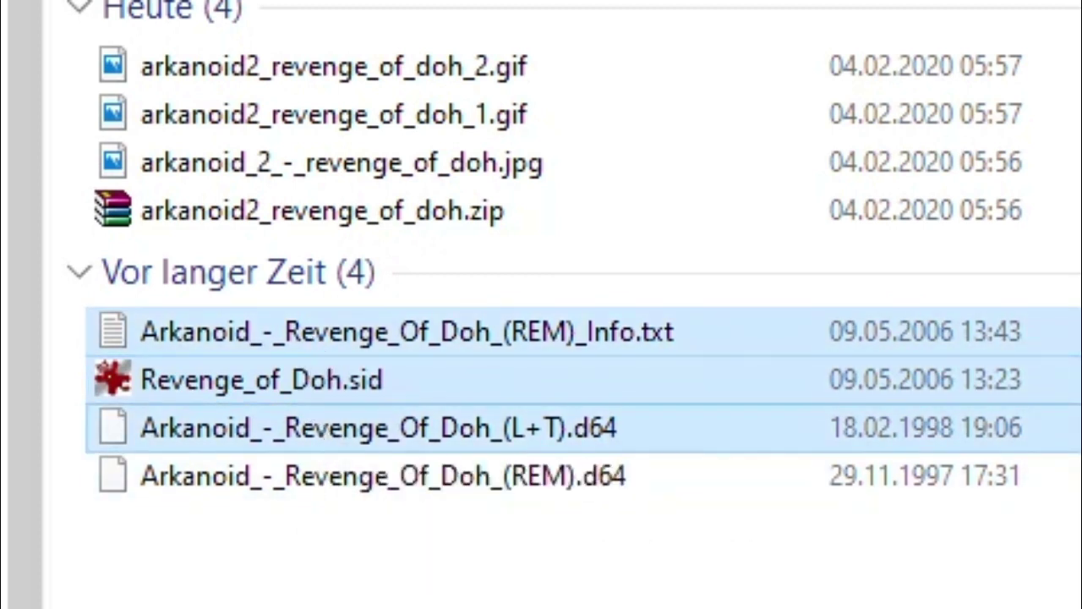
key("Delete")
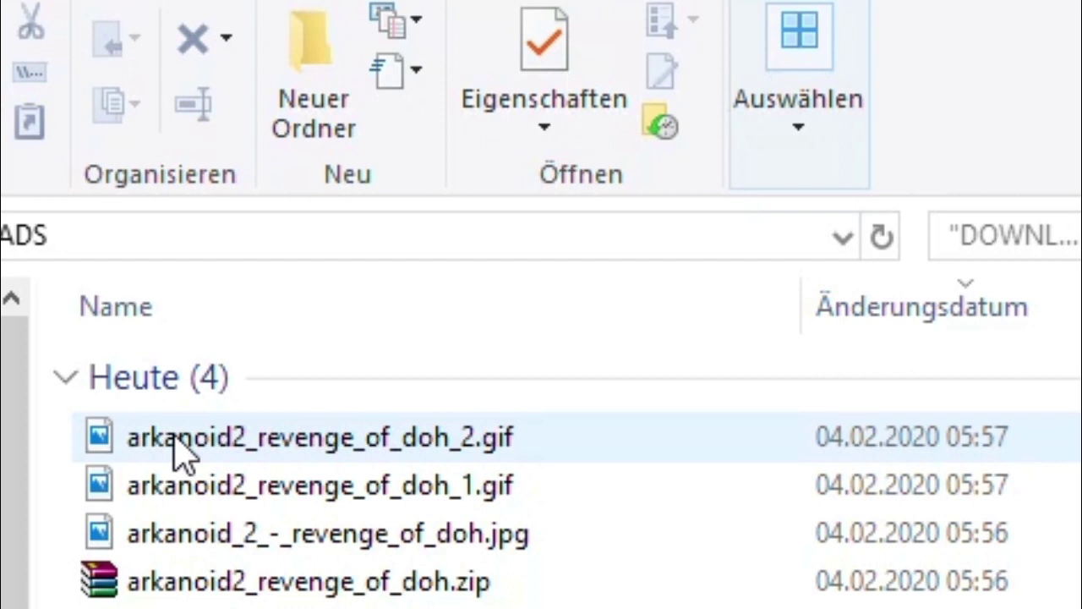
- Open arkanoid2_revenge_of_doh_2.gif in Paint and save it as the PNG image arkanoid2_revenge_of_doh_2.png in DOWNLOADS
left_click(173, 437)
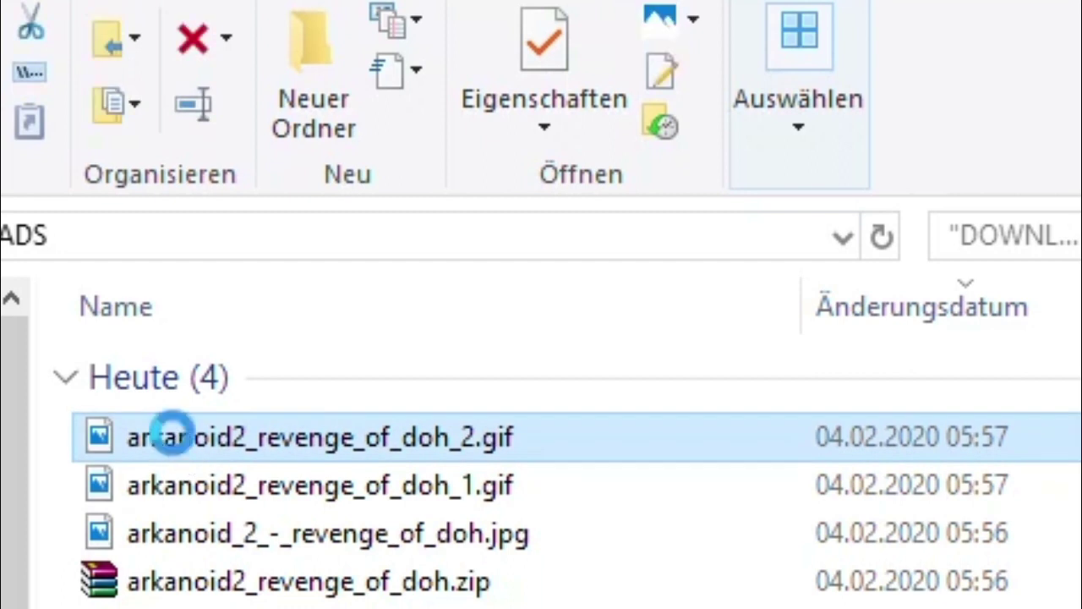
right_click(175, 439)
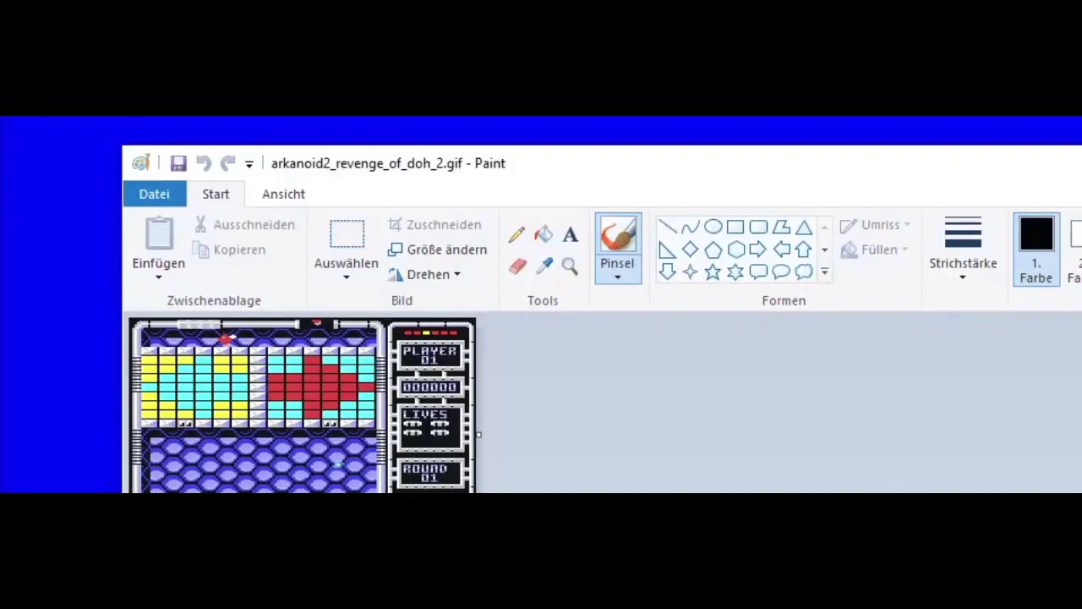
left_click(159, 194)
mouse_move(263, 391)
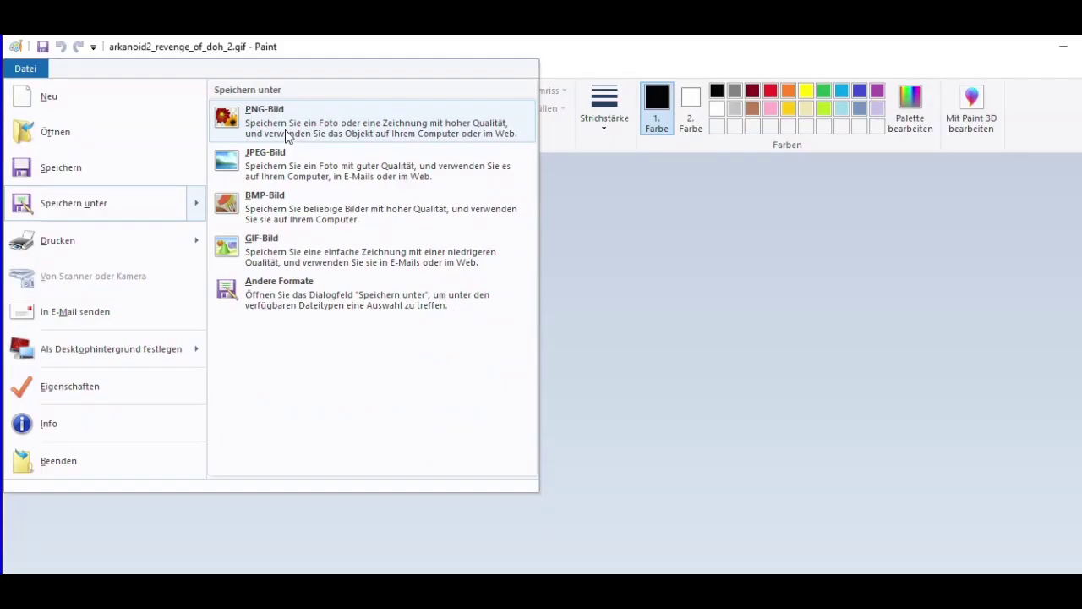
left_click(518, 283)
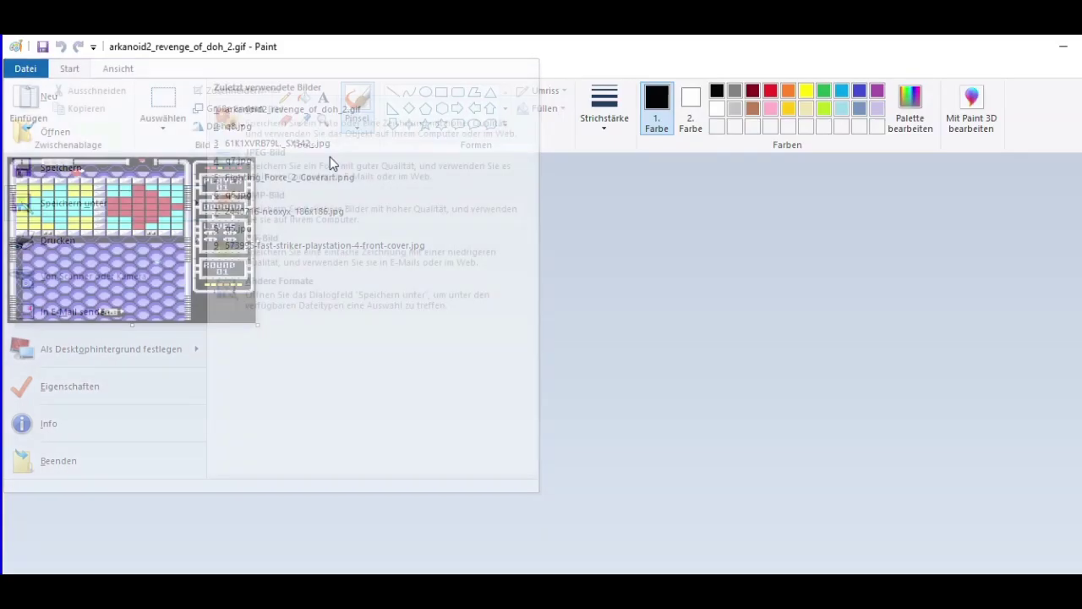
left_click(387, 326)
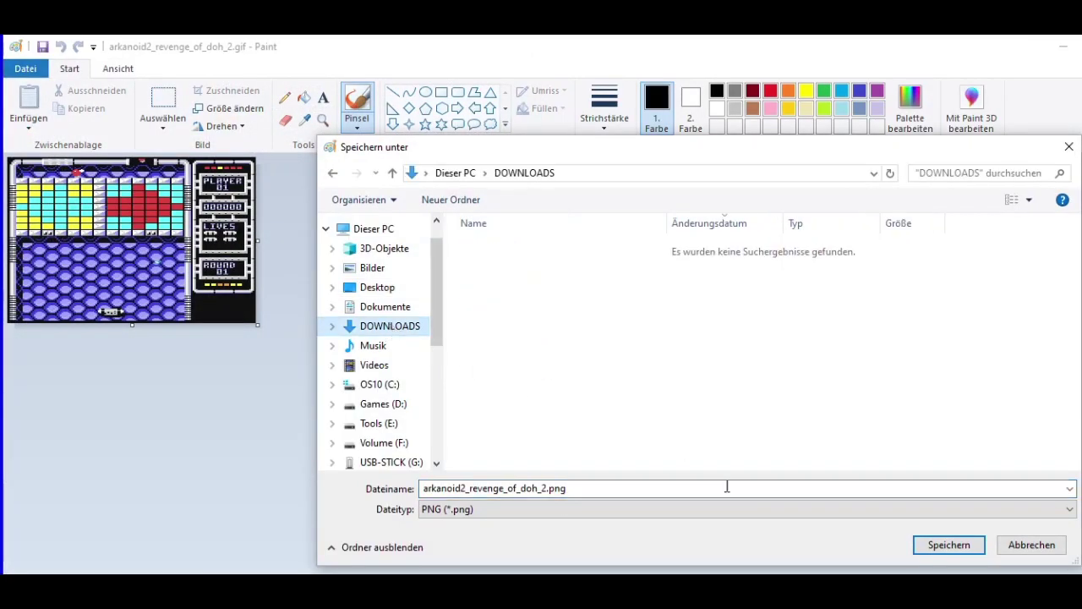
left_click(939, 548)
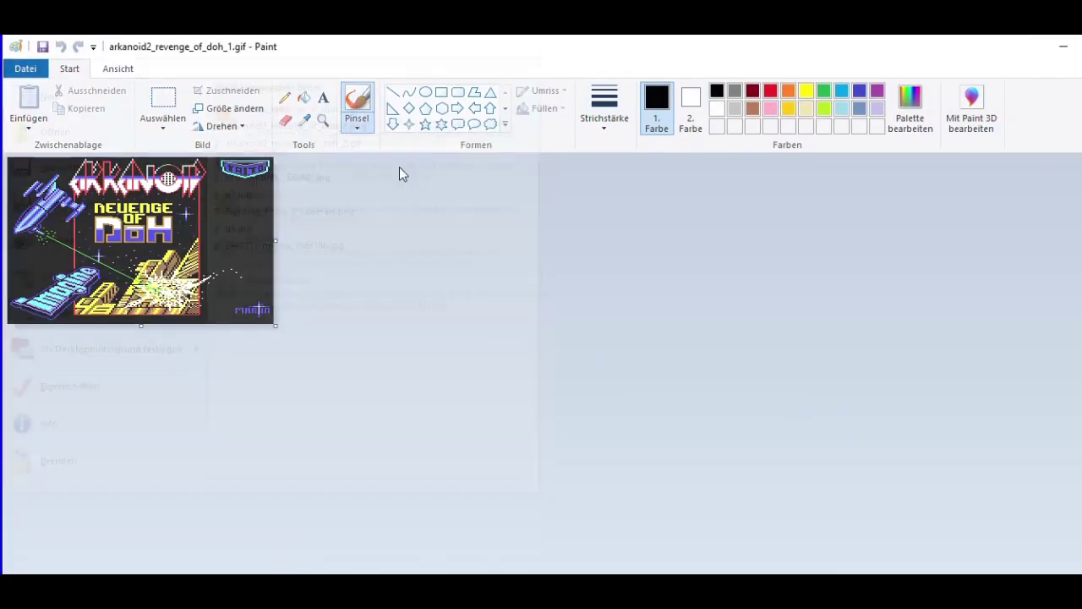
- Convert arkanoid2_revenge_of_doh_1.gif and the cover arkanoid_2_-_revenge_of_doh.jpg to PNG images in DOWNLOADS
right_click(518, 403)
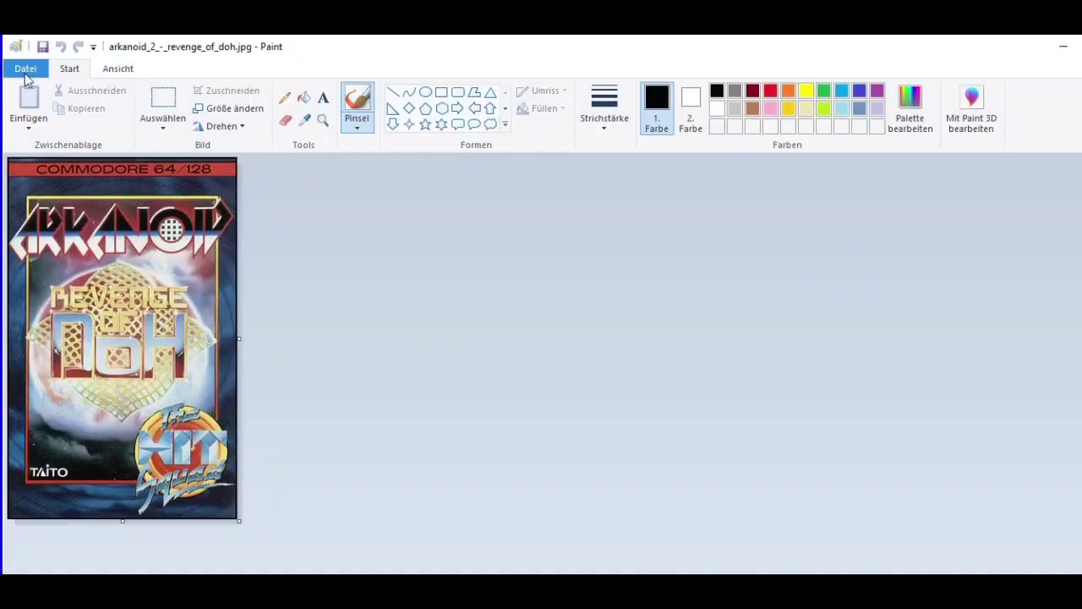
left_click(25, 74)
left_click(84, 213)
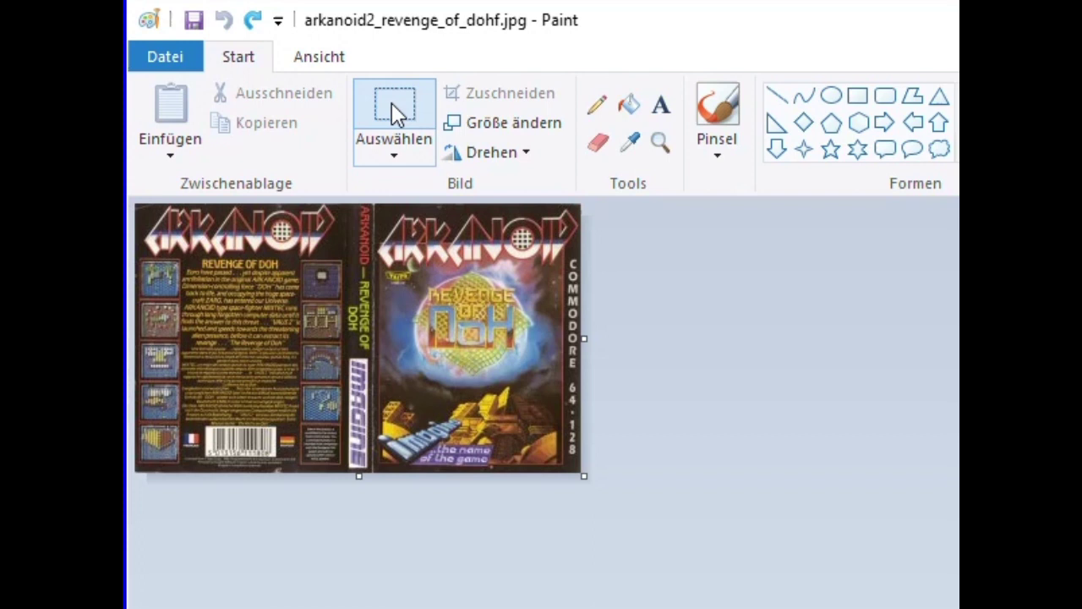
- Crop arkanoid2_revenge_of_dohf.jpg to its front cover and save it as arkanoid2_revenge_of_dohf.png in DOWNLOADS
left_click_drag(376, 204, 582, 473)
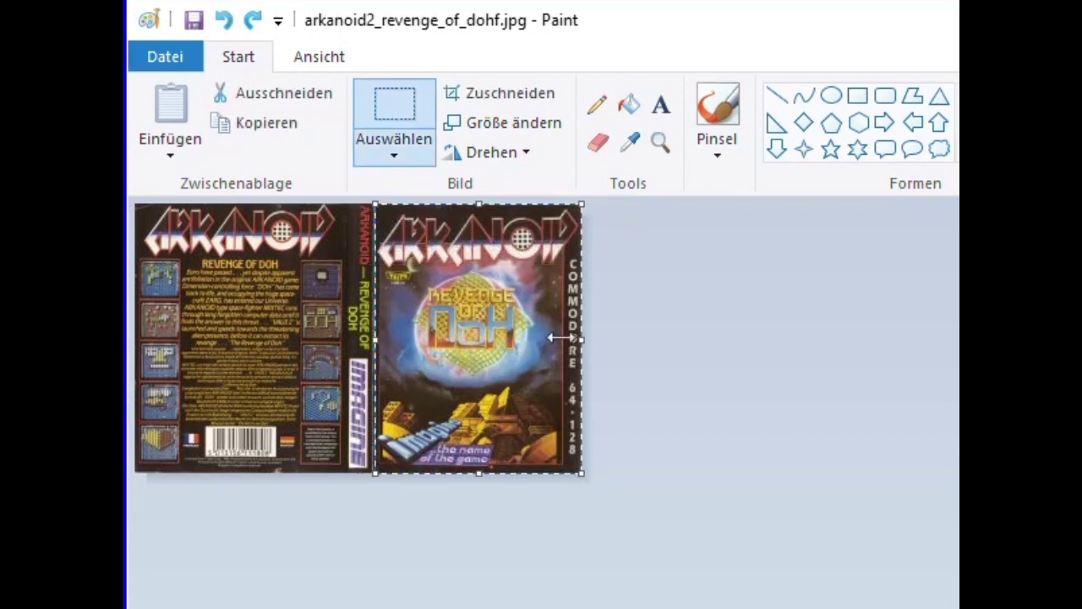
left_click(508, 94)
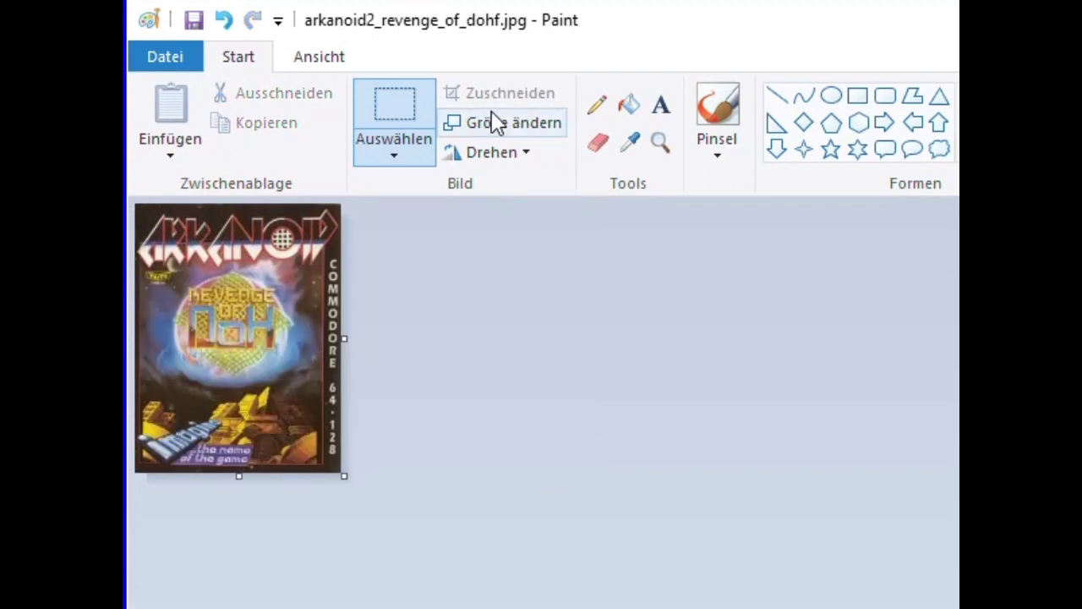
left_click(167, 59)
mouse_move(256, 287)
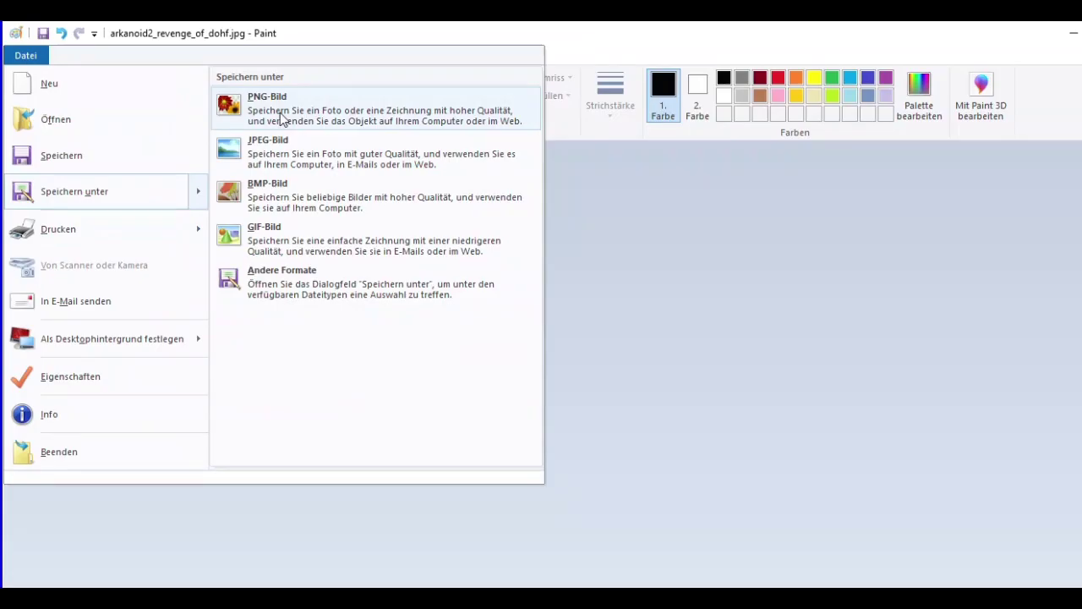
left_click(541, 139)
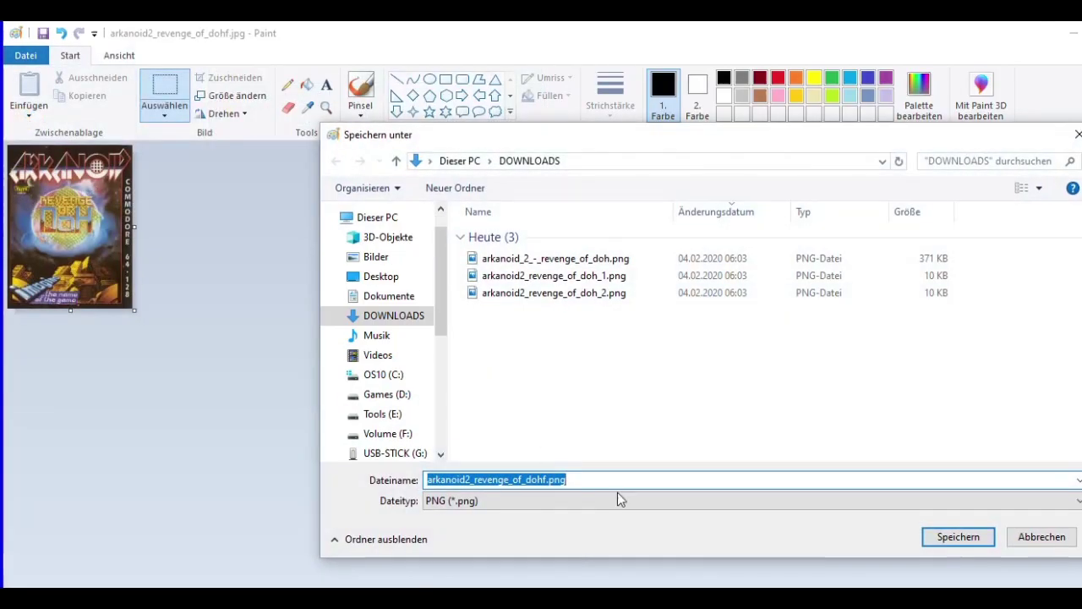
left_click(946, 538)
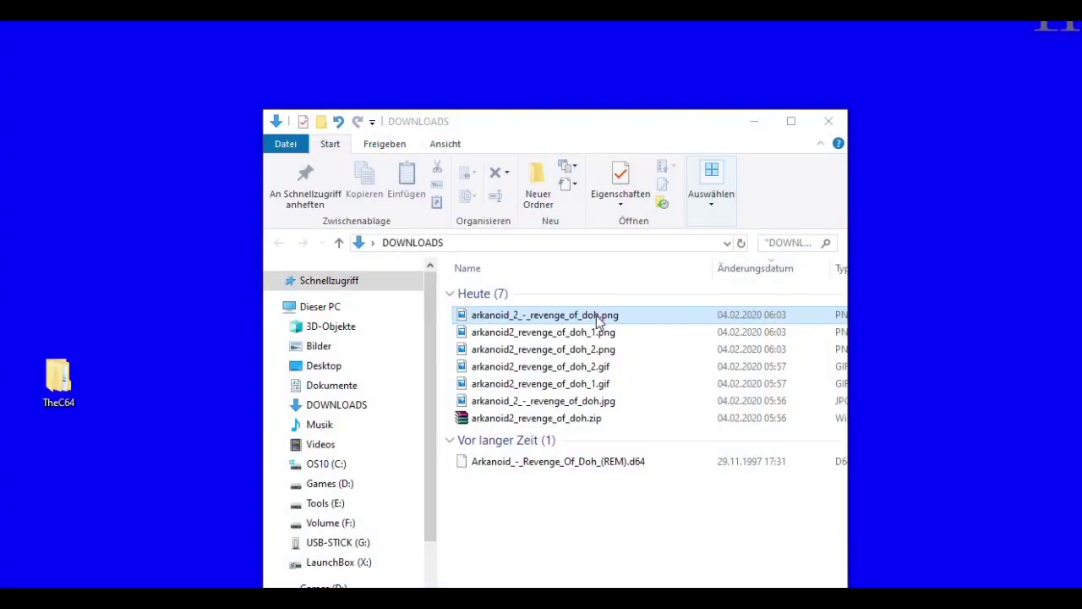
left_click(597, 334)
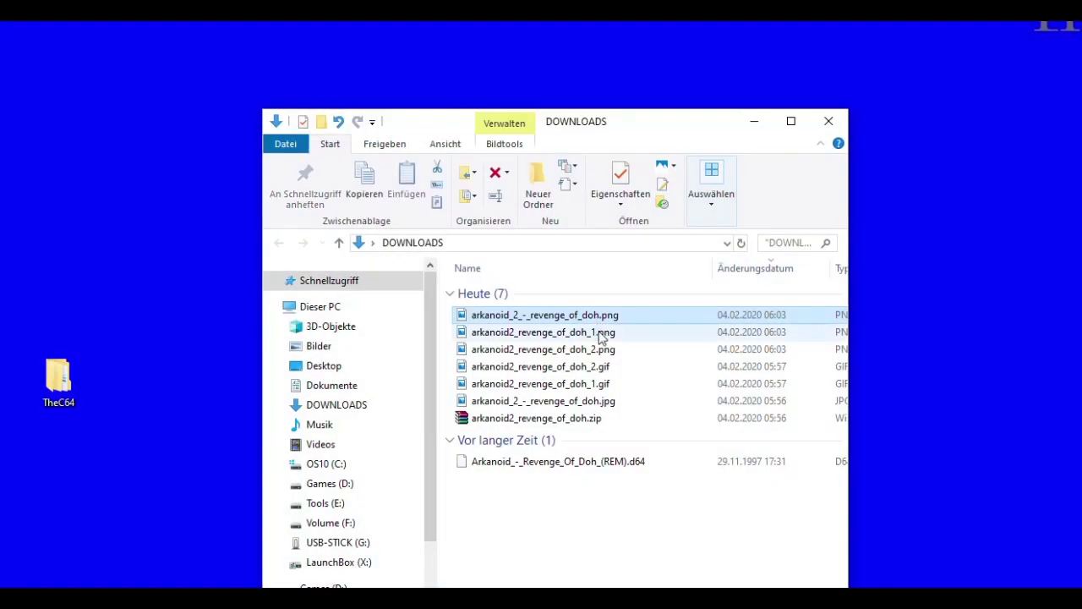
left_click(602, 352)
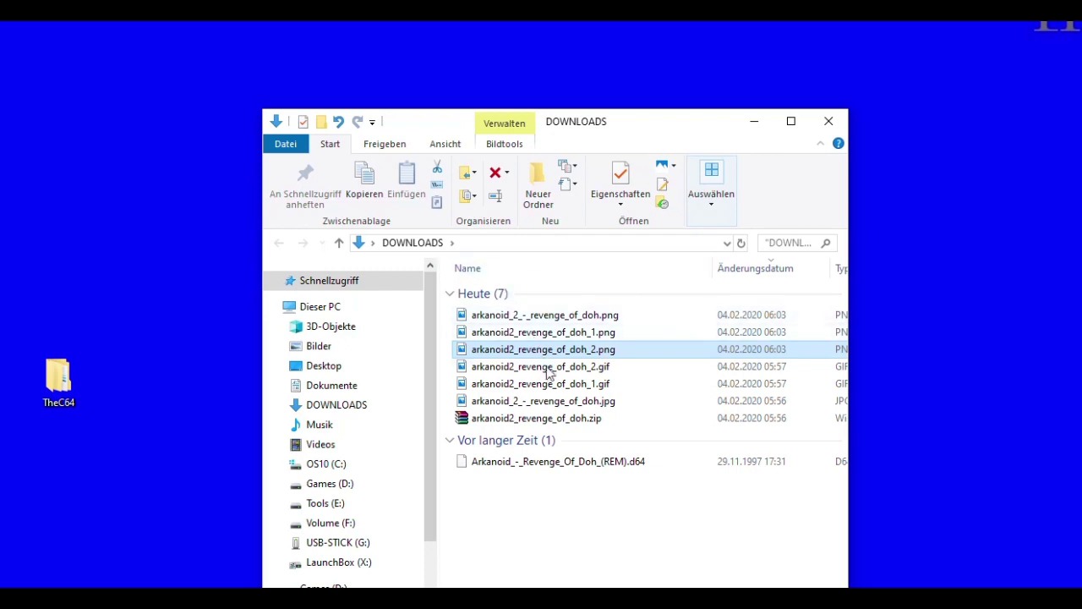
left_click(555, 465)
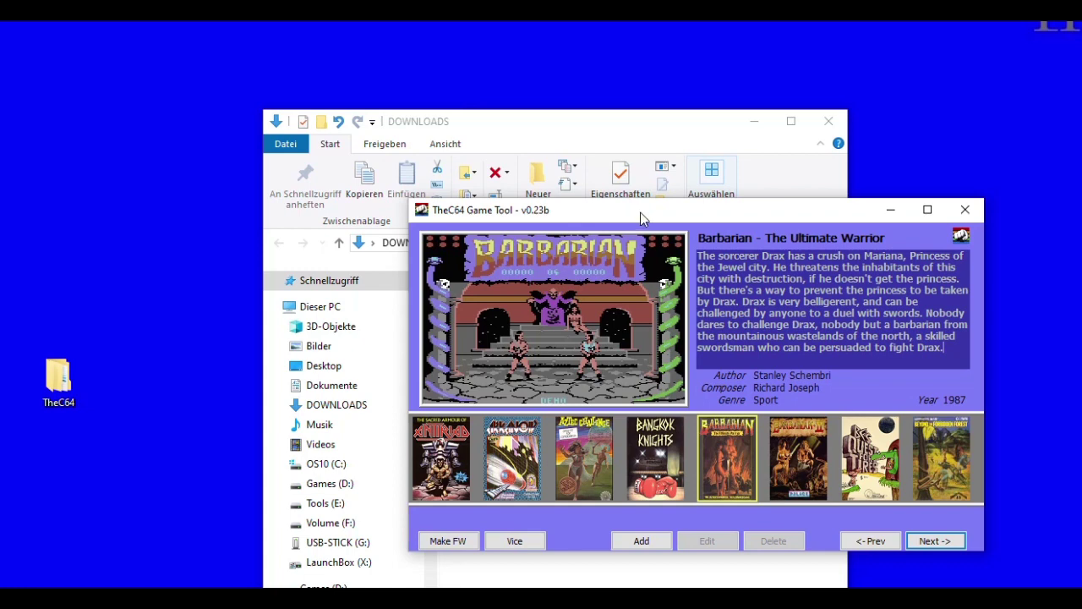
- Start adding a new game in TheC64 Game Tool and enter Arkanoid as the game name
left_click_drag(640, 218, 519, 208)
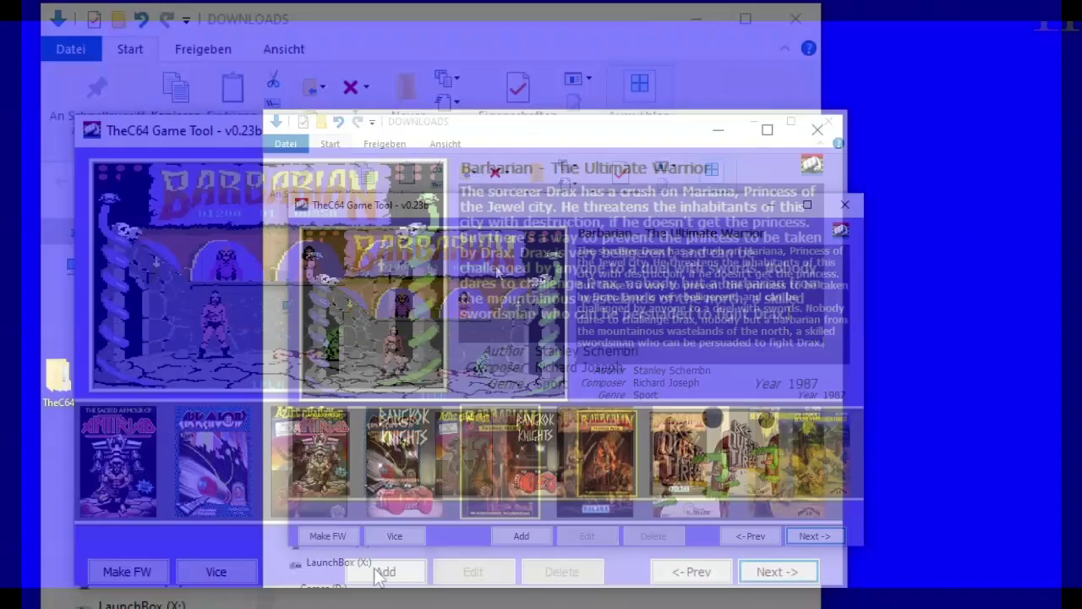
left_click(386, 572)
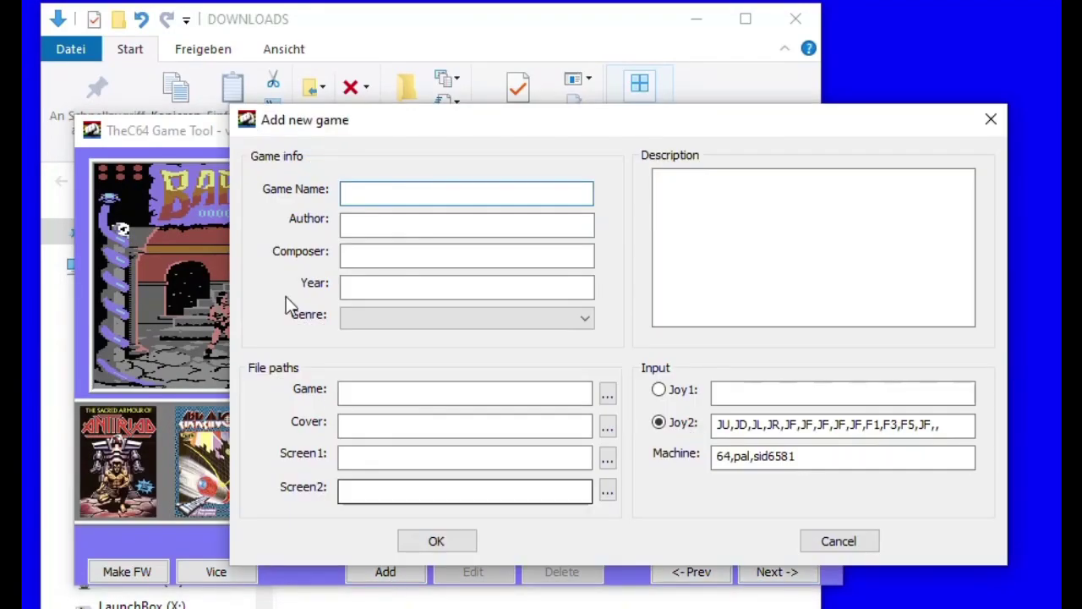
right_click(350, 197)
left_click(417, 290)
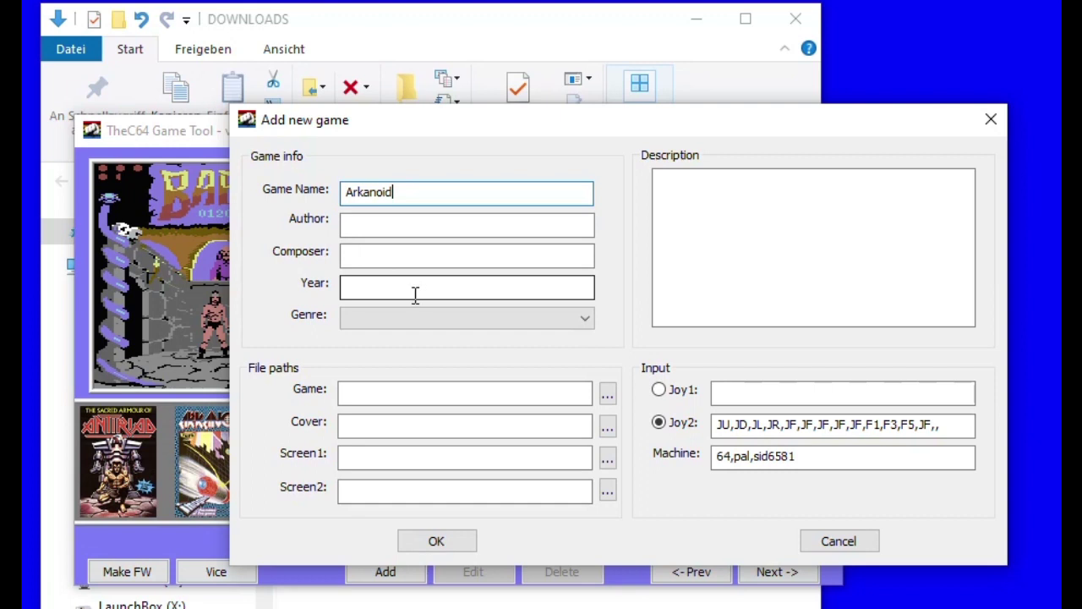
- Assign Arkanoid_-_Revenge_Of_Doh_(REM).d64 as the game file and arkanoid_2_-_revenge_of_doh.png as the cover
left_click(607, 395)
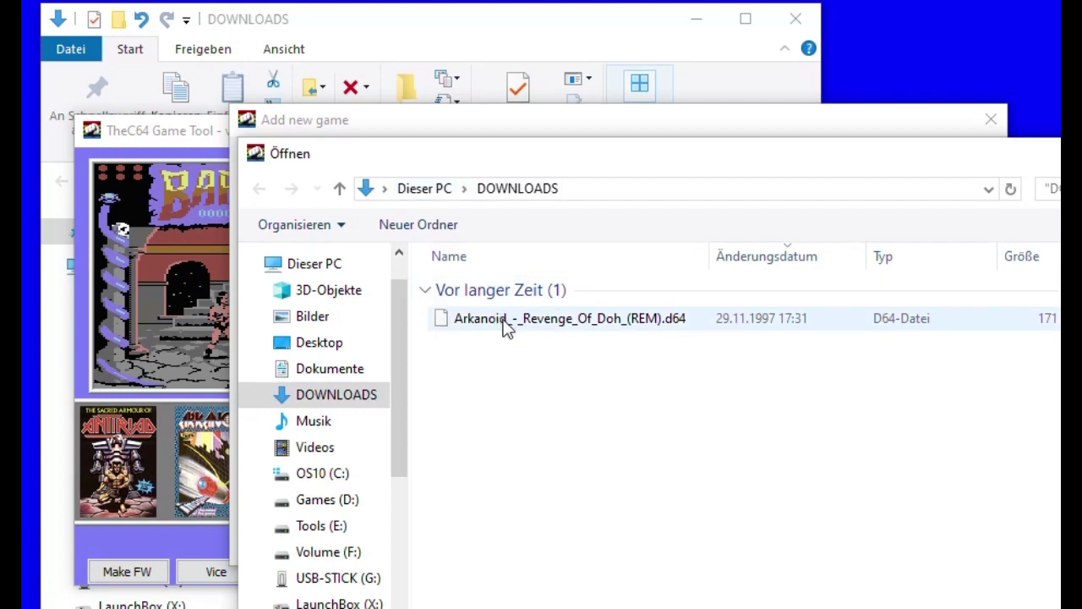
double_click(471, 322)
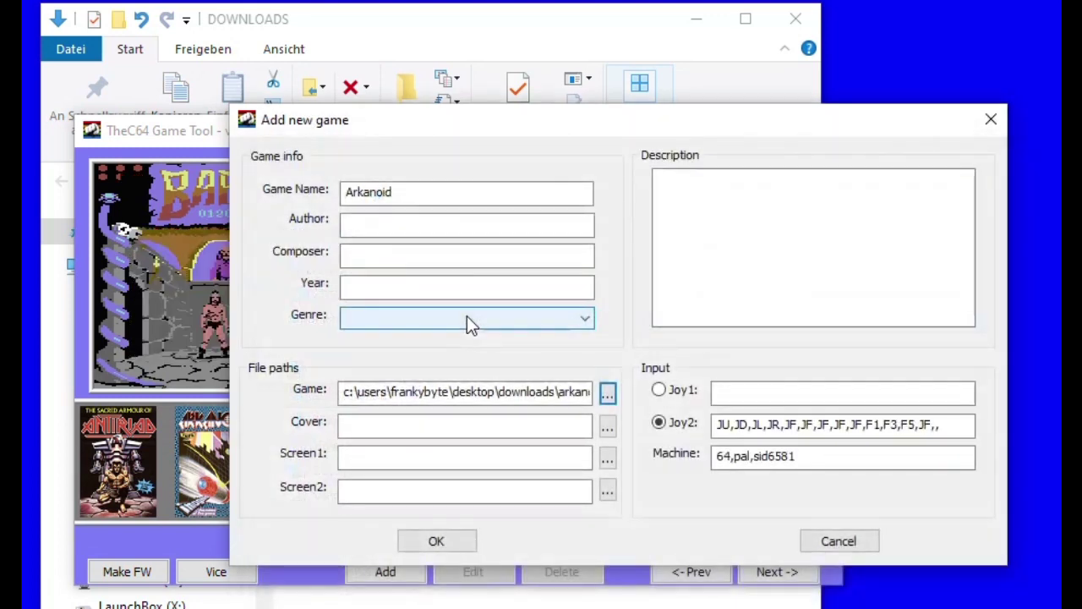
left_click(607, 426)
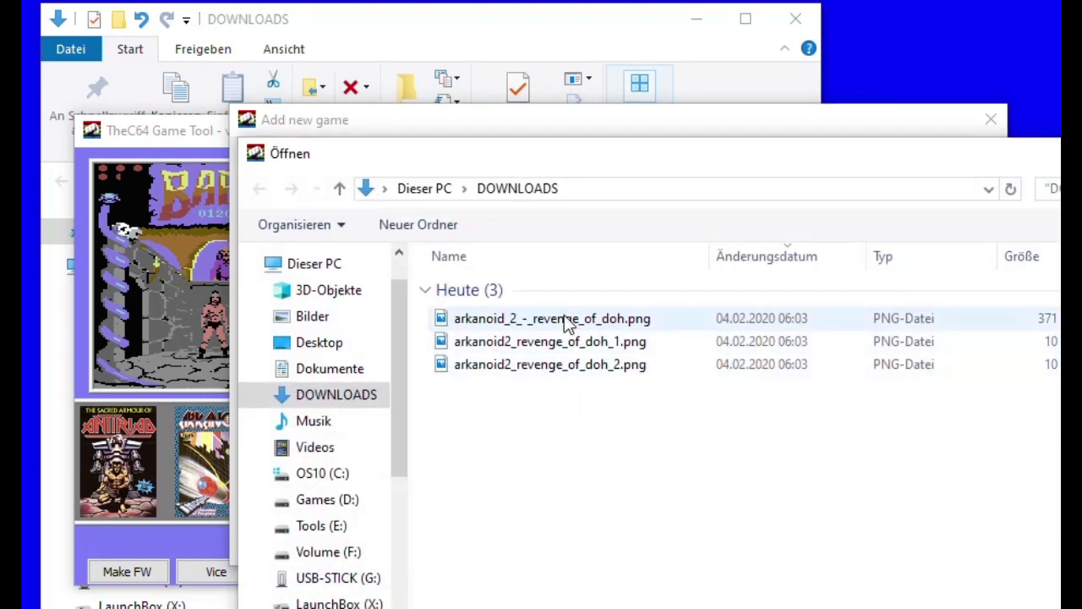
double_click(565, 319)
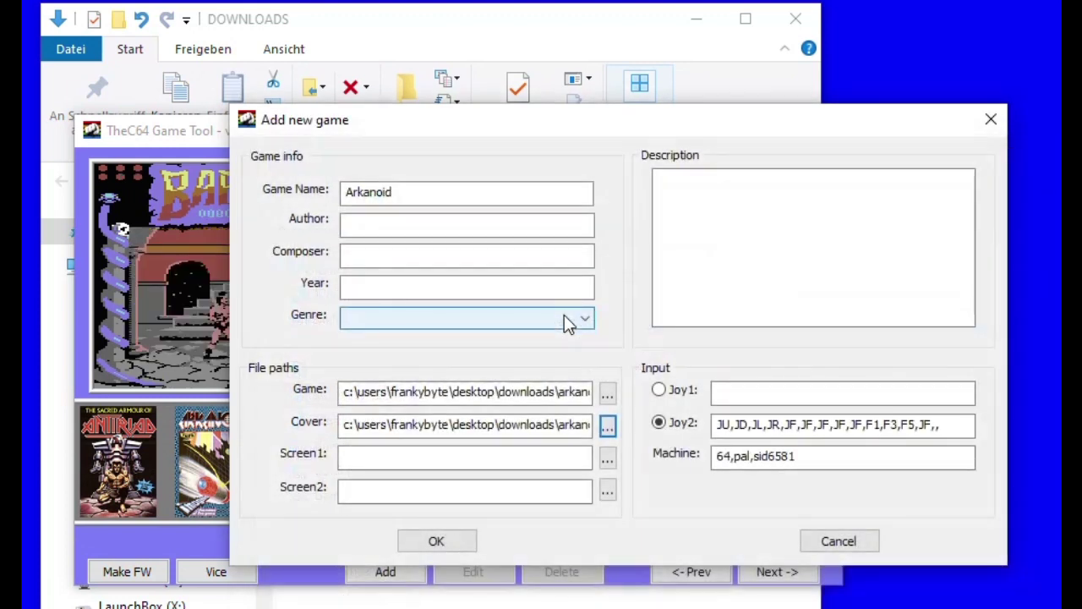
- Assign arkanoid2_revenge_of_doh_1.png as Screen1 and arkanoid2_revenge_of_doh_2.png as Screen2, and return to the game name for editing
left_click(605, 456)
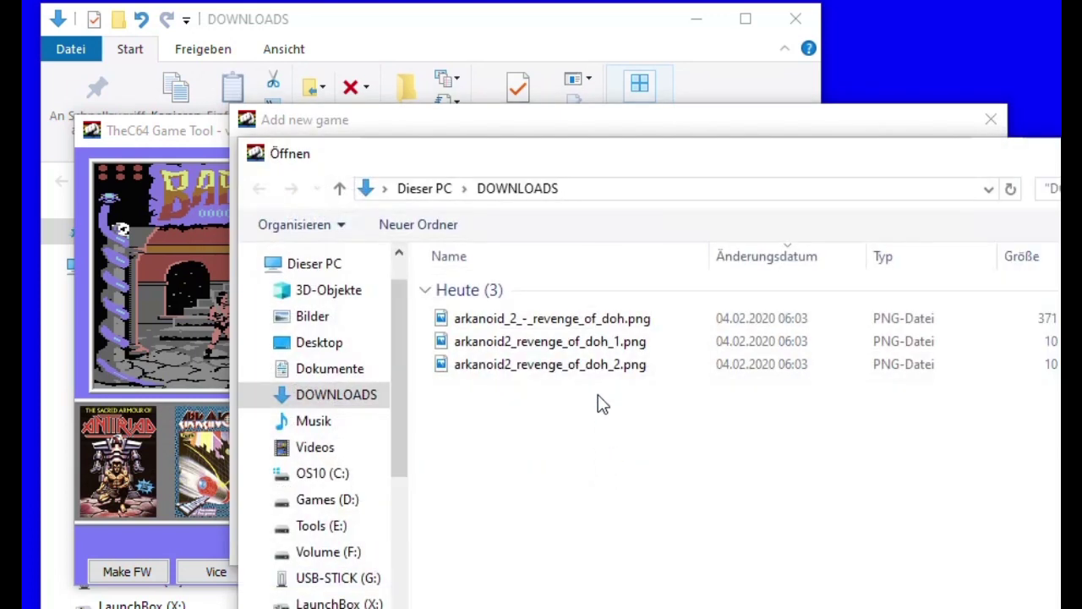
double_click(553, 348)
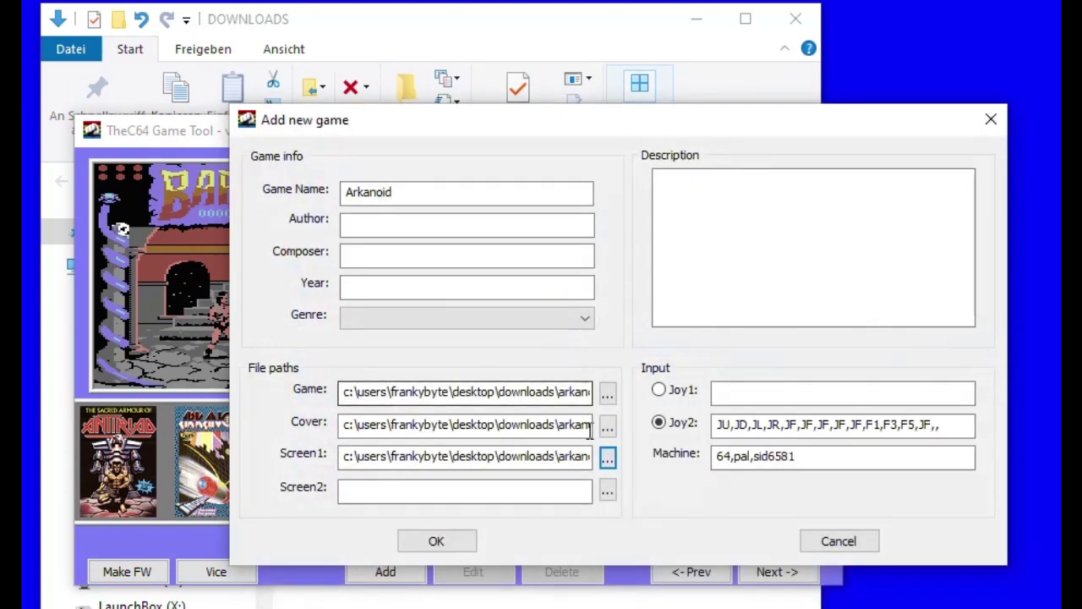
left_click(608, 490)
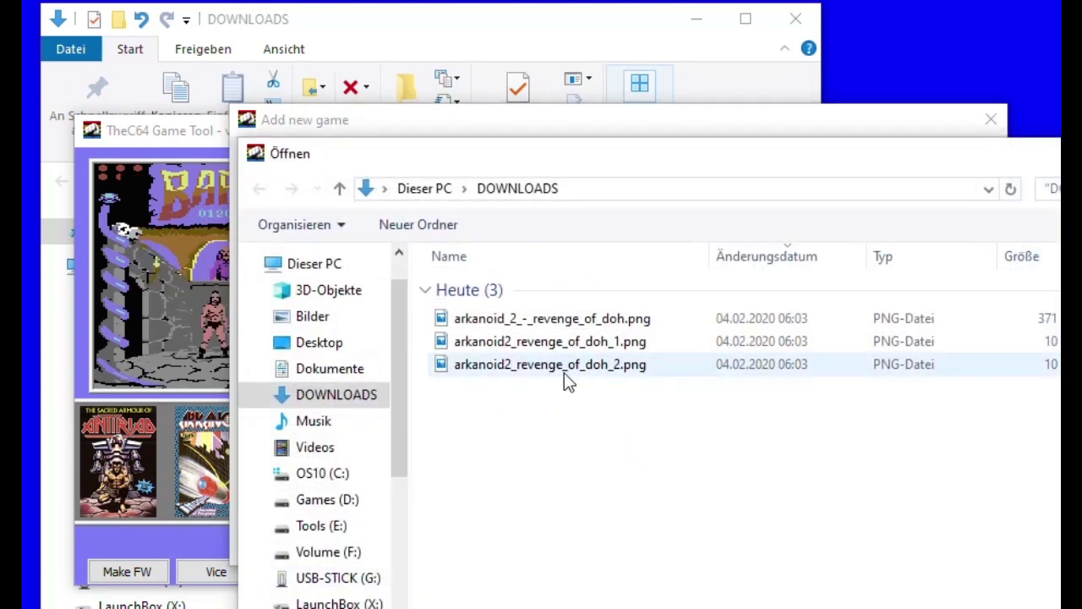
left_click(565, 374)
double_click(564, 372)
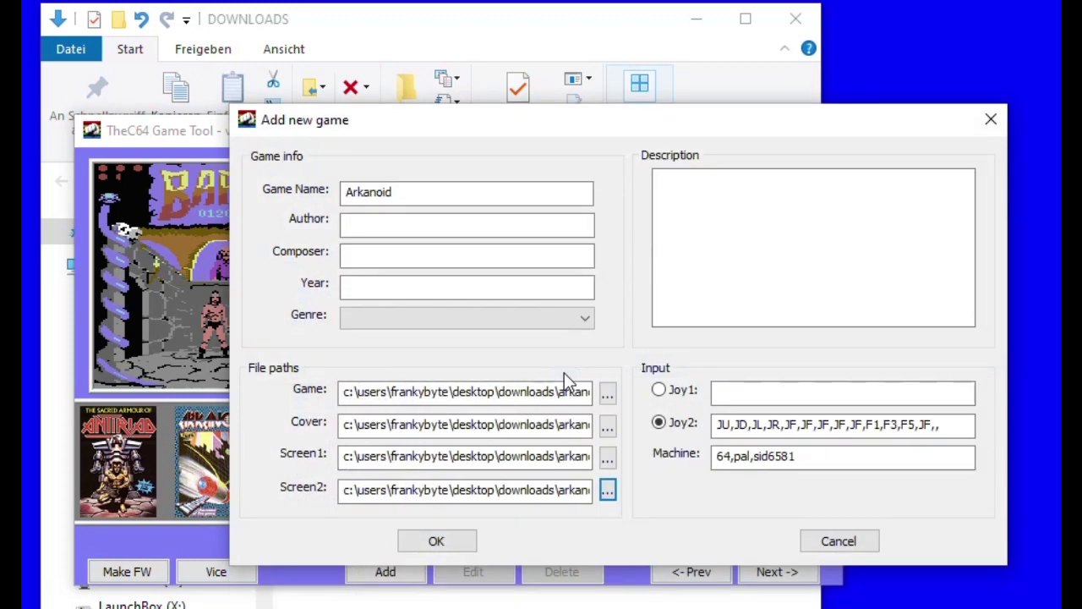
left_click(414, 193)
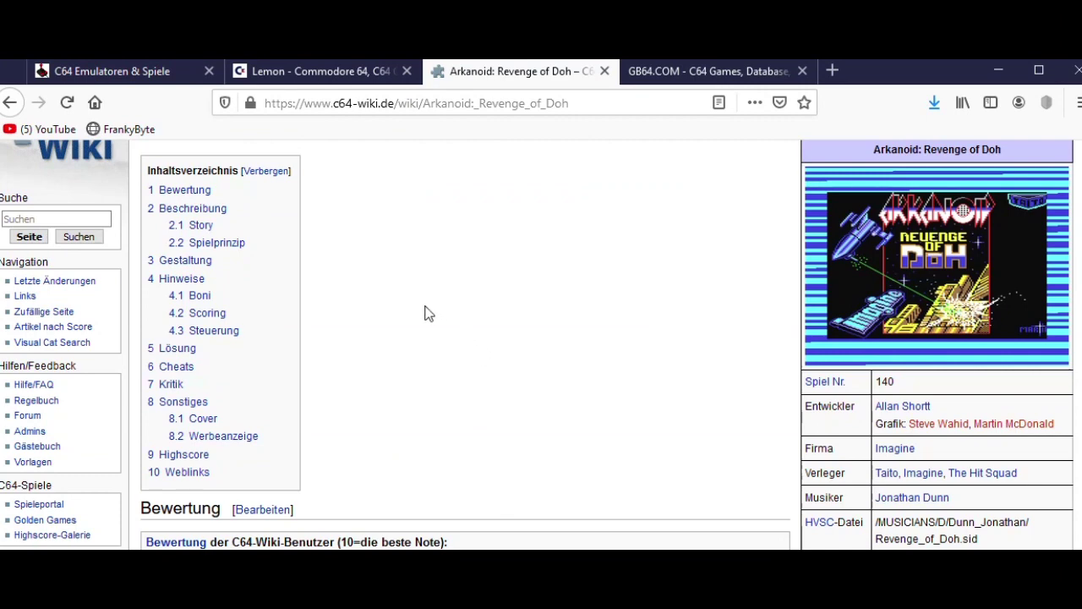
- Switch to the browser and copy the quoted Story text about the spaceship ZARG from the C64-Wiki article on Arkanoid: Revenge of Doh
scroll(425, 314, "up", 2)
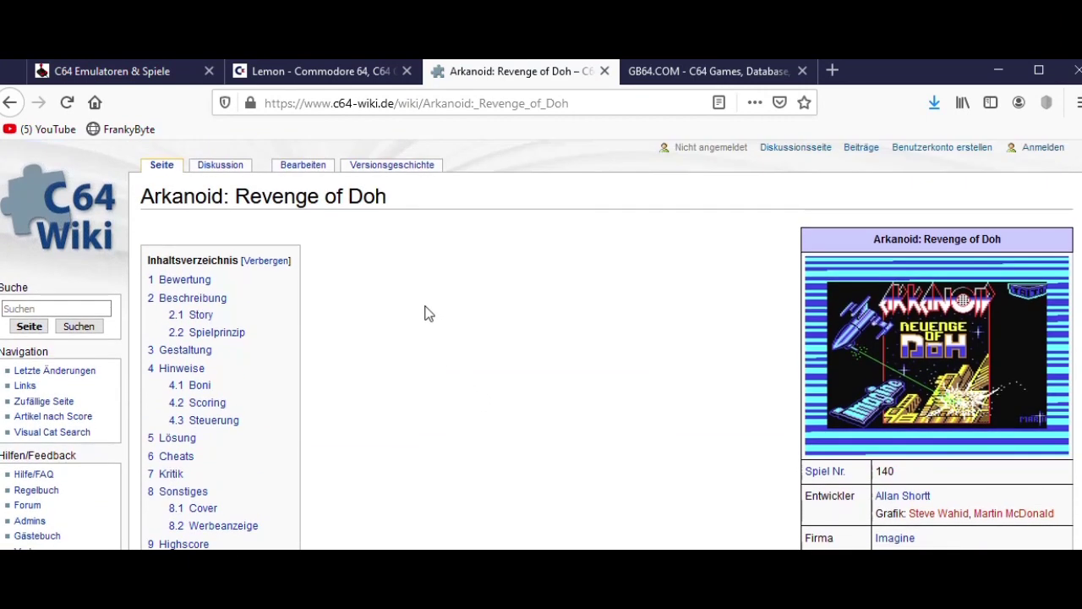
scroll(635, 467, "down", 5)
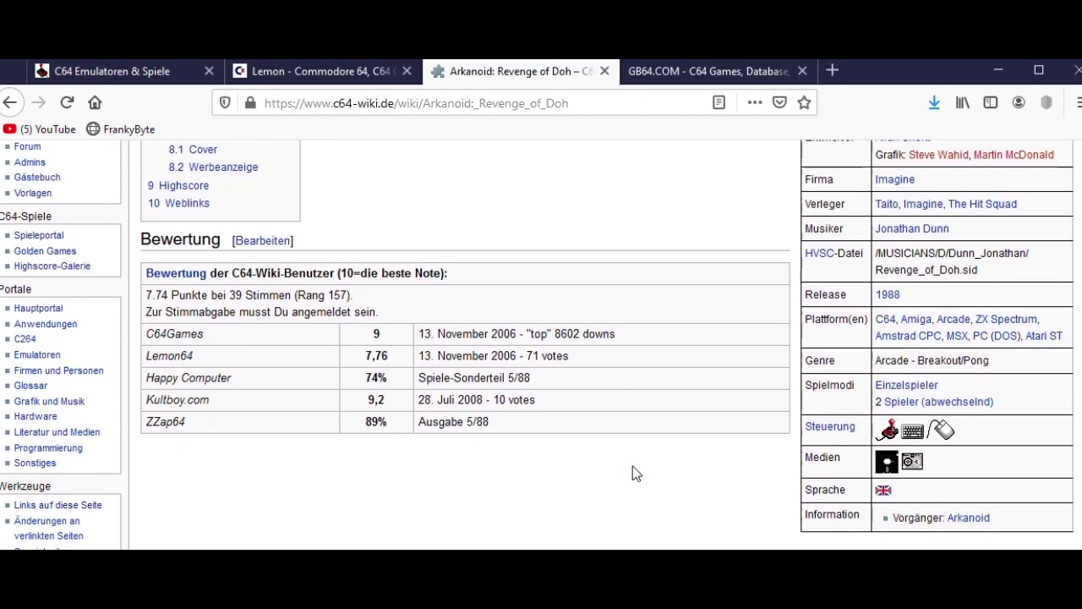
left_click_drag(863, 546, 163, 538)
key("ctrl+c")
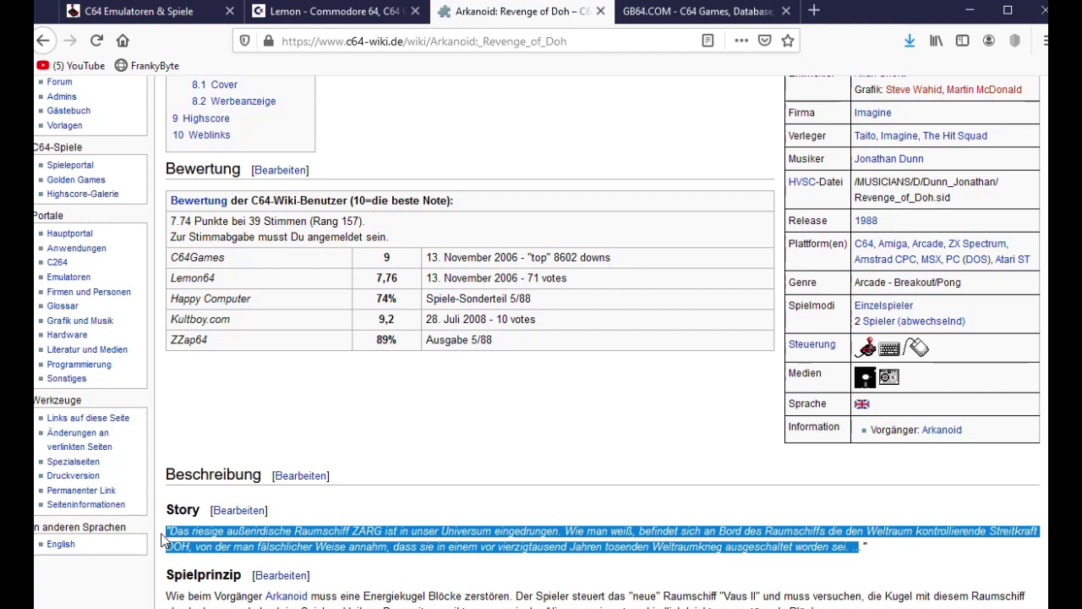
- Paste the copied Story text into the new game's description and set the year to 1988
key("alt+Tab")
left_click(712, 350)
key("ctrl+v")
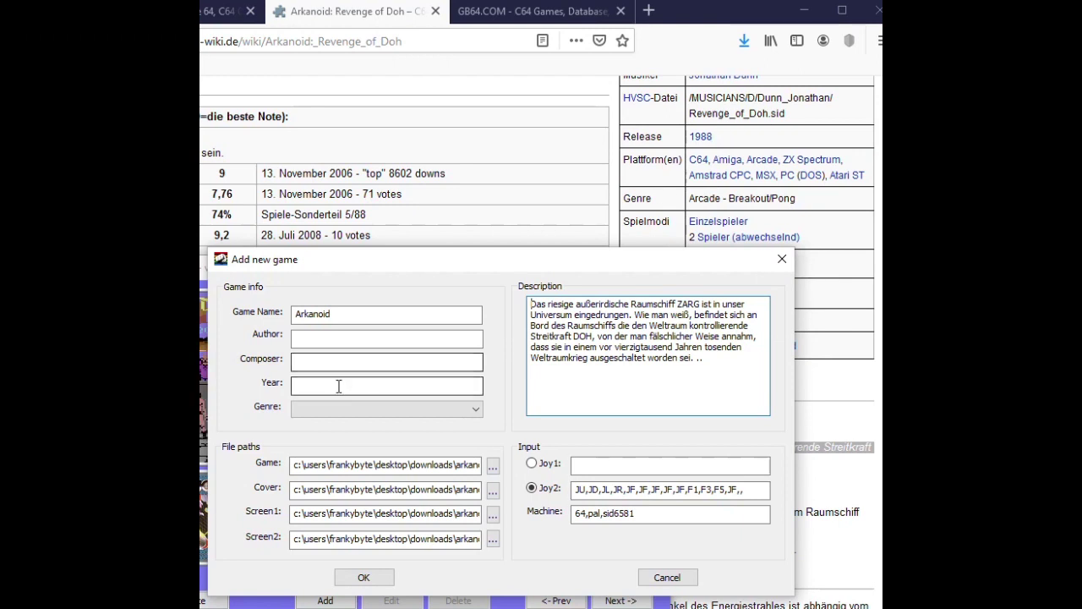
left_click(332, 389)
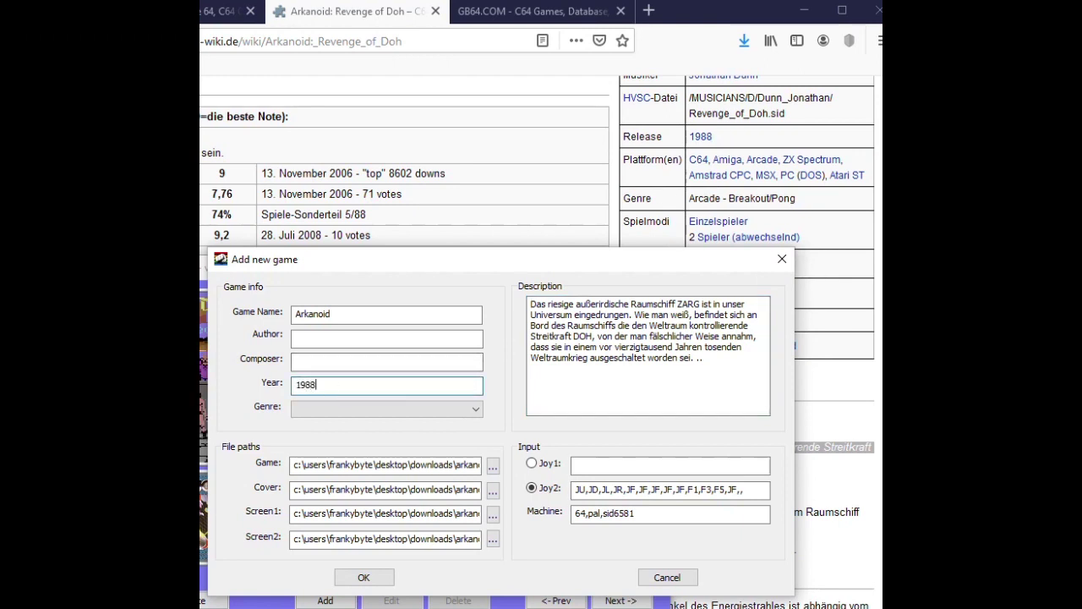
- Copy the company name Imagine from the C64-Wiki article into the new game's Author field
scroll(763, 179, "up", 2)
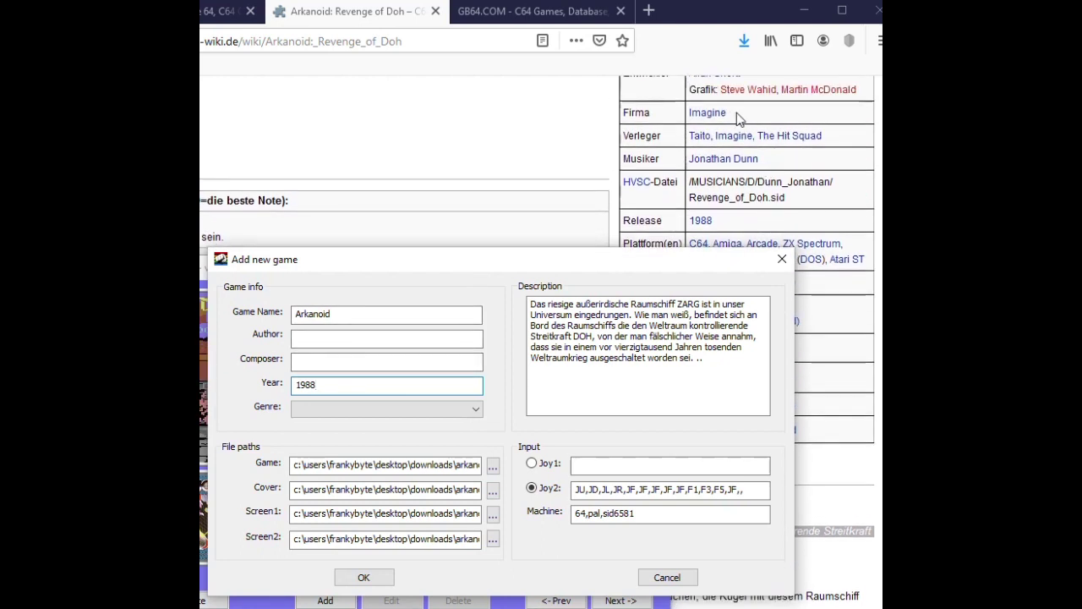
left_click_drag(737, 117, 688, 113)
key("alt+Tab")
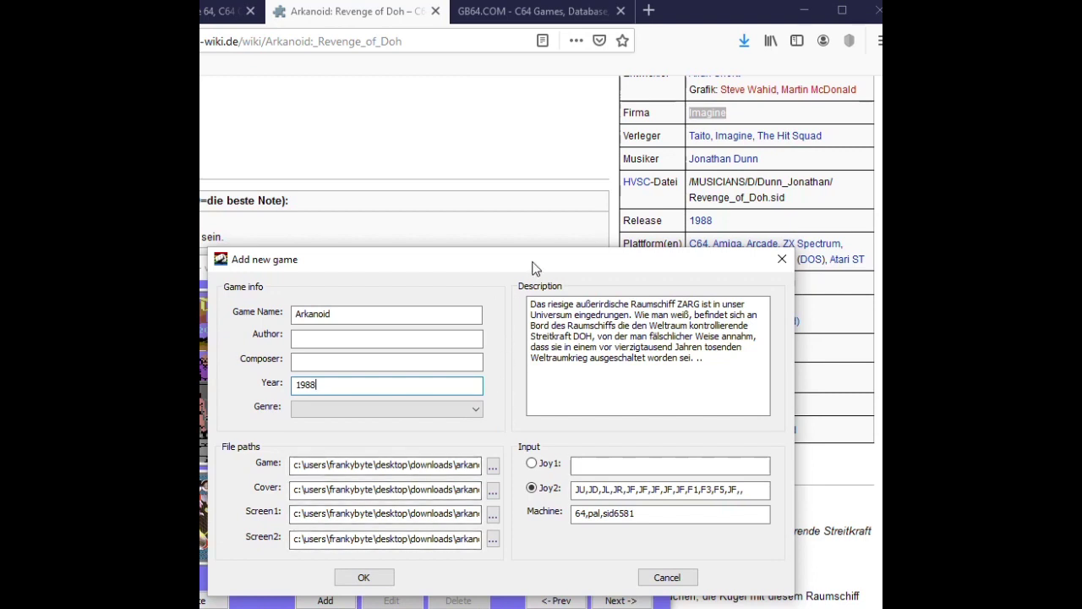
left_click(355, 336)
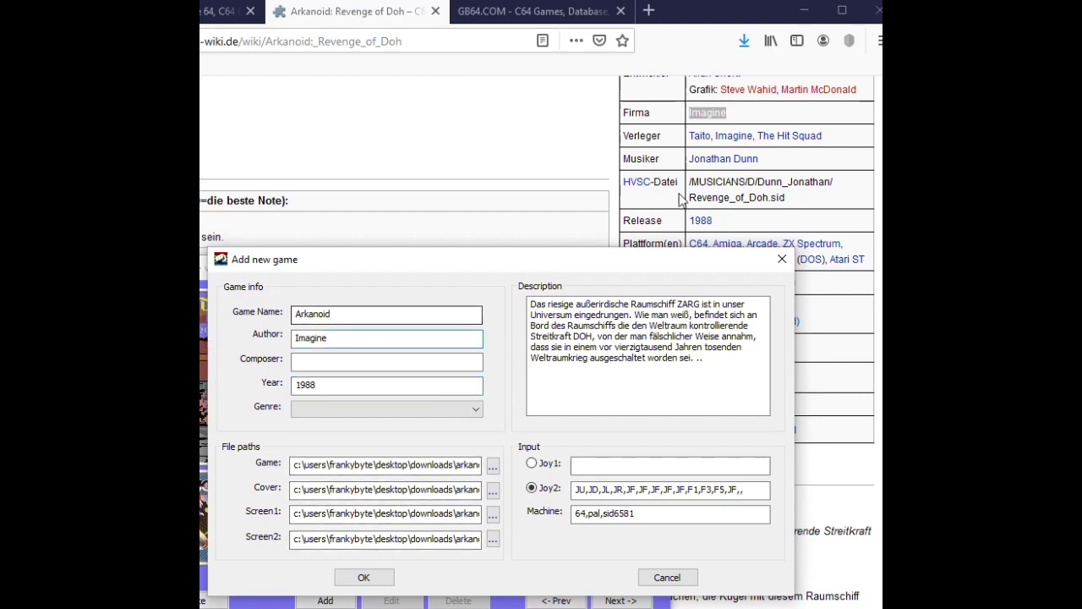
- Copy the musician's name from the C64-Wiki article into the new game's Composer field
left_click_drag(769, 161, 688, 159)
key("ctrl+c")
key("alt+Tab")
left_click(355, 364)
key("ctrl+v")
- Set the game's genre to Platform and make Joy1 the active joystick port
left_click_drag(491, 259, 449, 301)
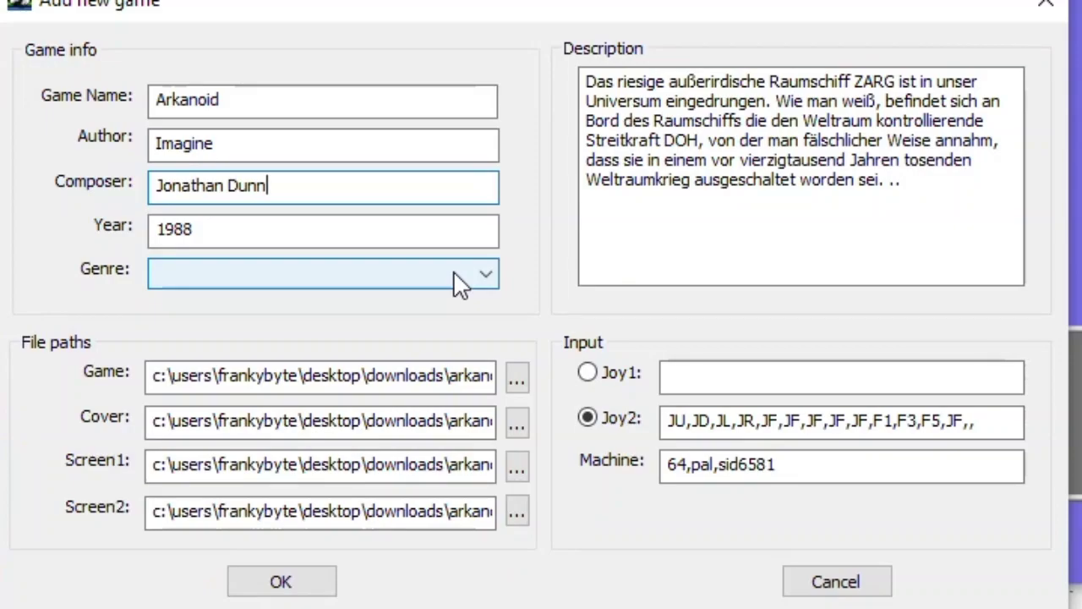
left_click(421, 445)
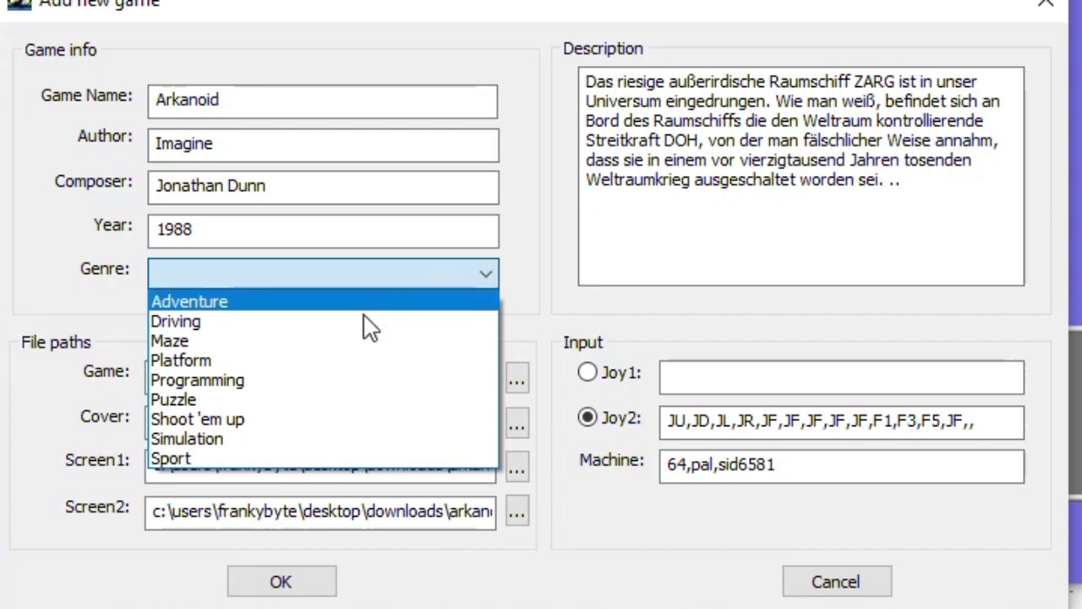
left_click(309, 364)
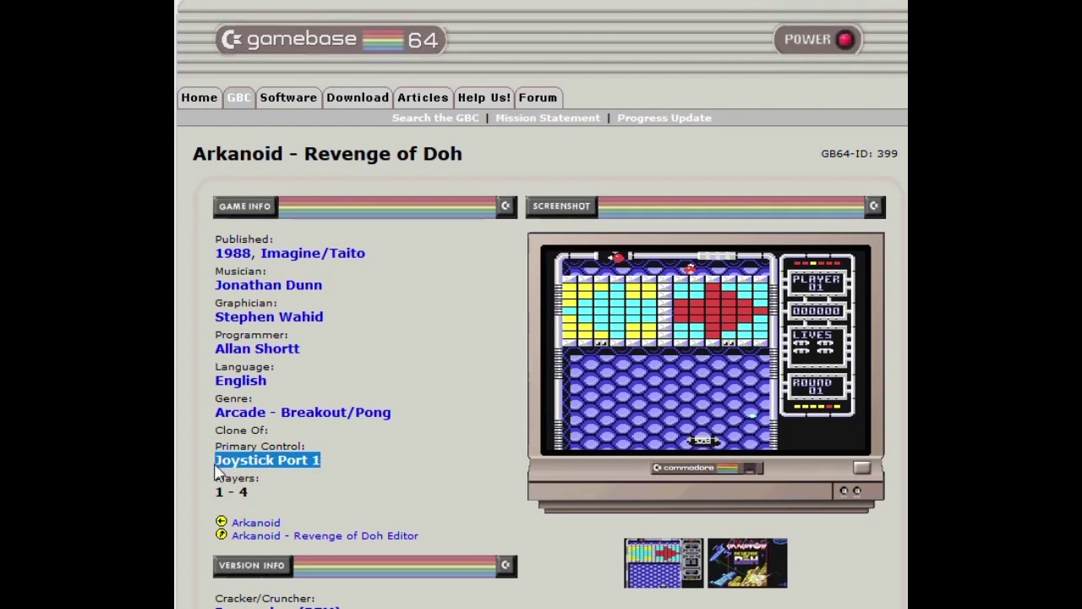
key("alt+Tab")
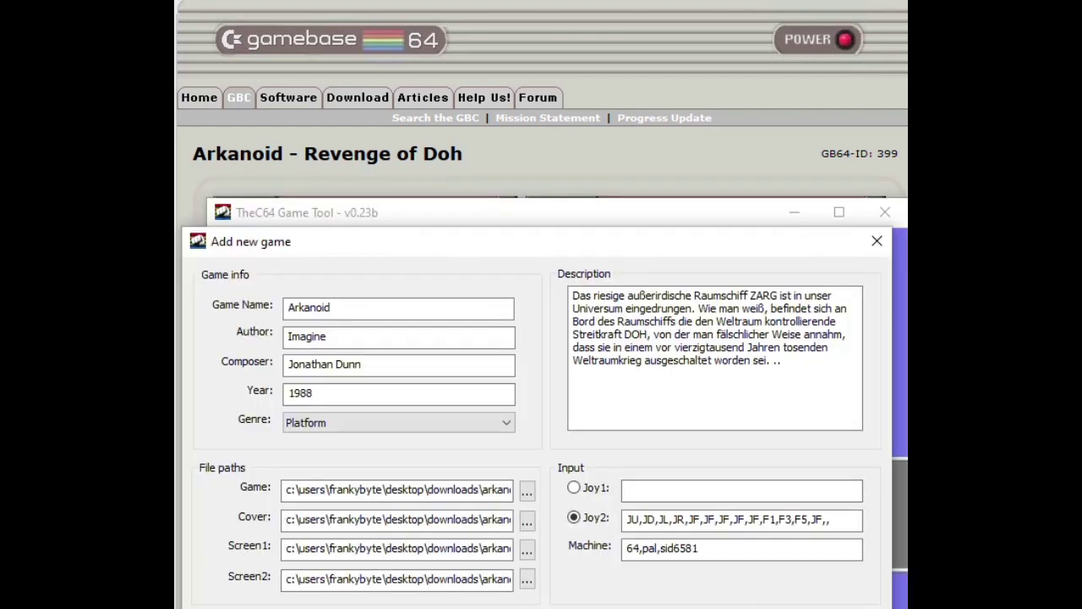
left_click(574, 490)
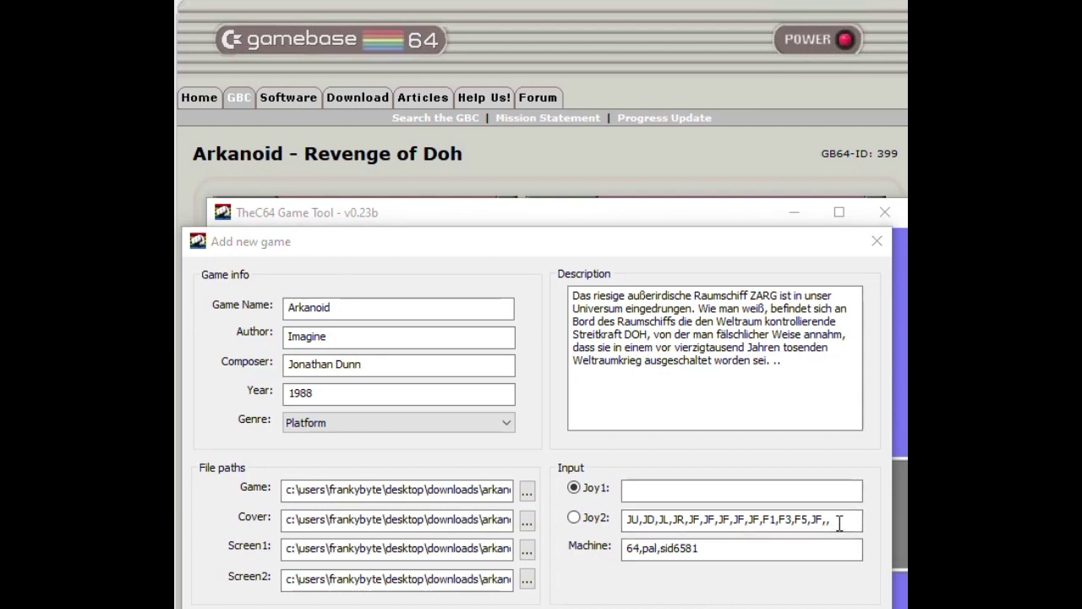
left_click_drag(840, 524, 626, 525)
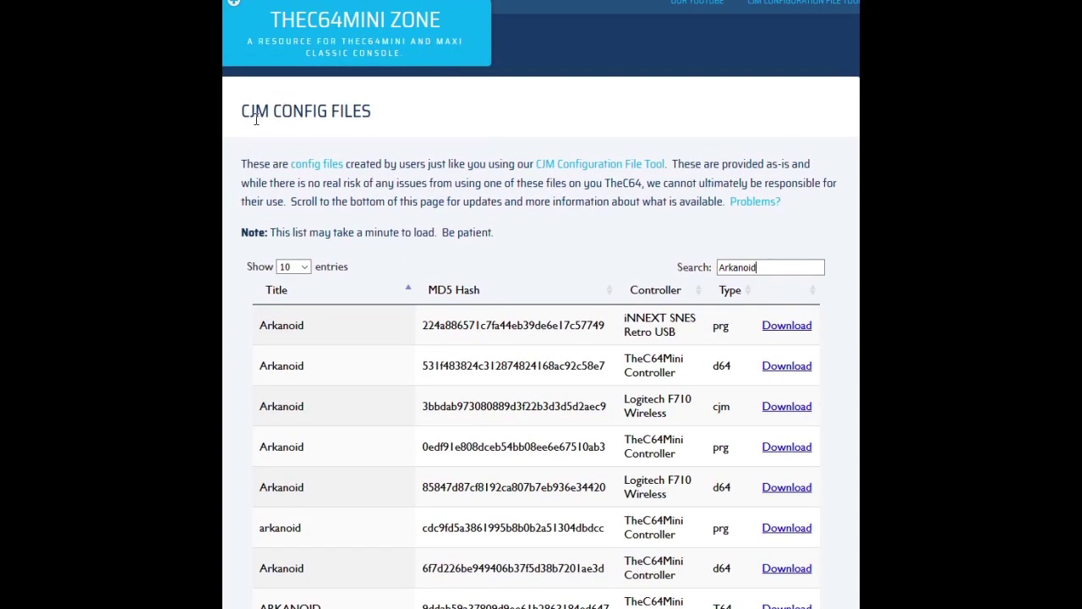
- On THEC64MINI ZONE, open the first d64 Arkanoid.cjm config file for TheC64Mini Controller in the default editor instead of saving it
scroll(535, 117, "down", 1)
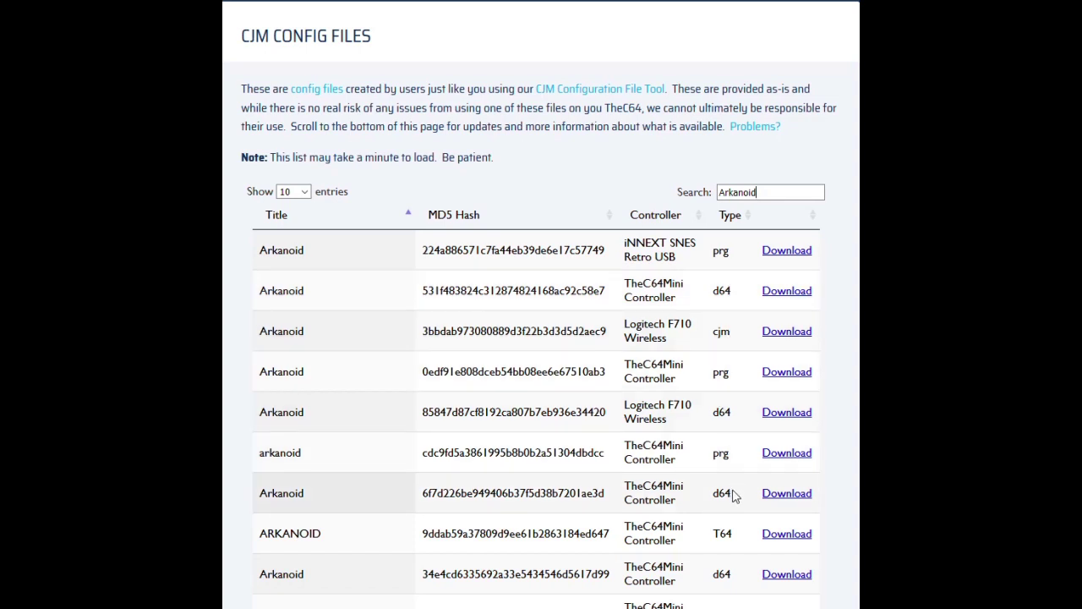
scroll(707, 477, "down", 1)
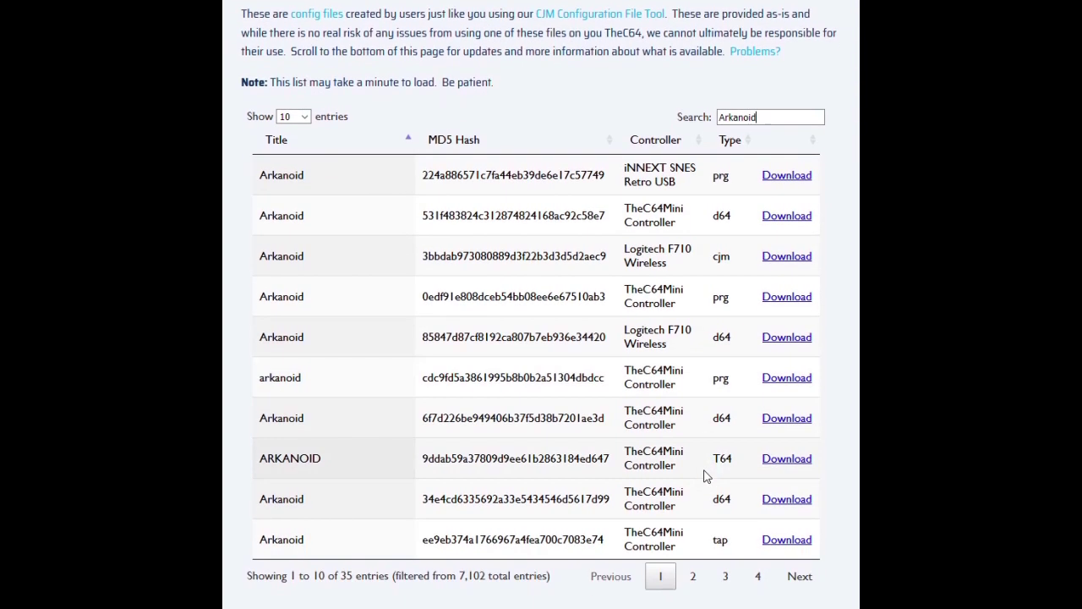
left_click(783, 218)
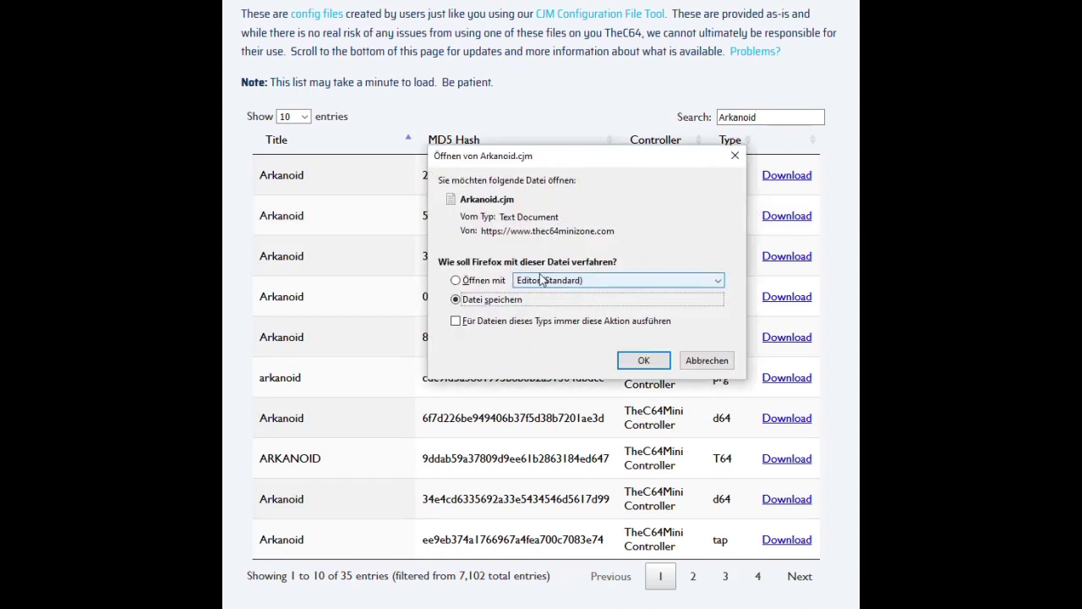
left_click(479, 289)
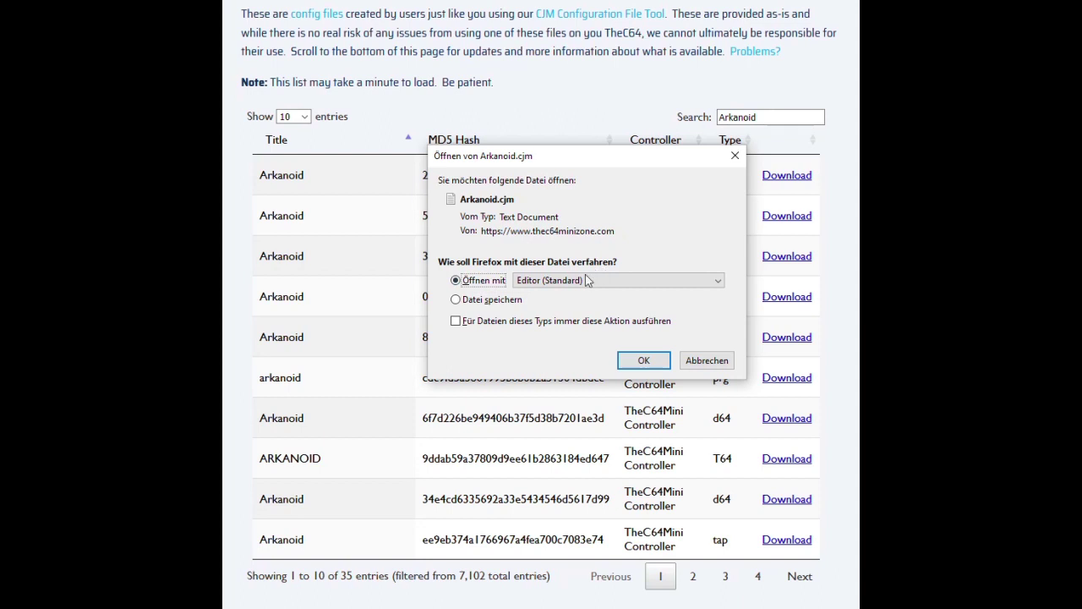
left_click(643, 361)
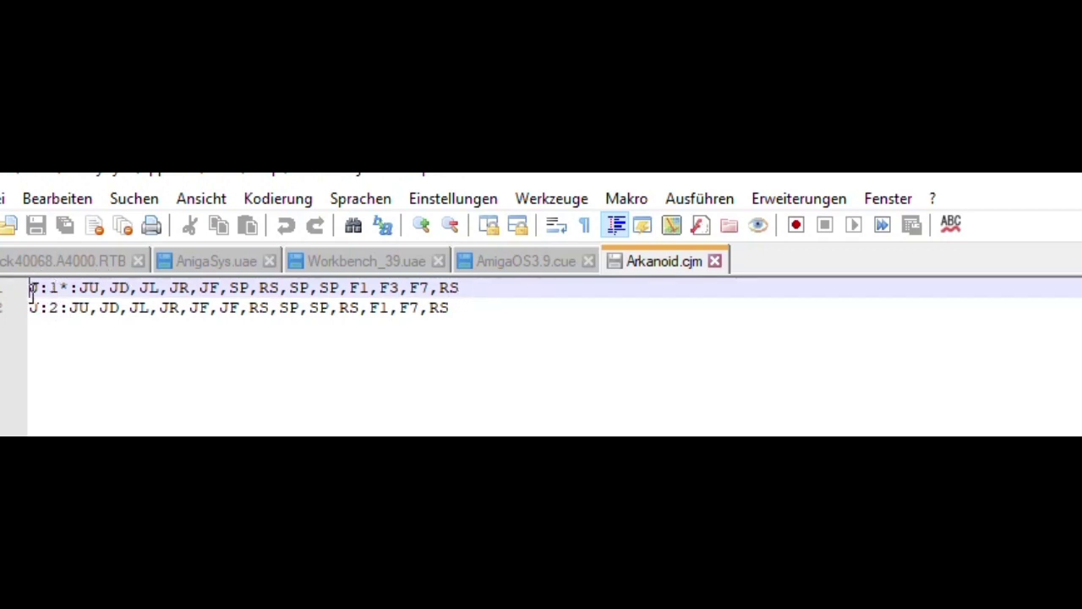
- Copy the port 1 mapping JU,JD,JL,JR,JF,SP,RS,SP,SP,F1,F3,F7,RS from Arkanoid.cjm into the new game's Joy1 field
left_click_drag(504, 290, 464, 290)
key("ctrl+c")
left_click(78, 288)
right_click(450, 293)
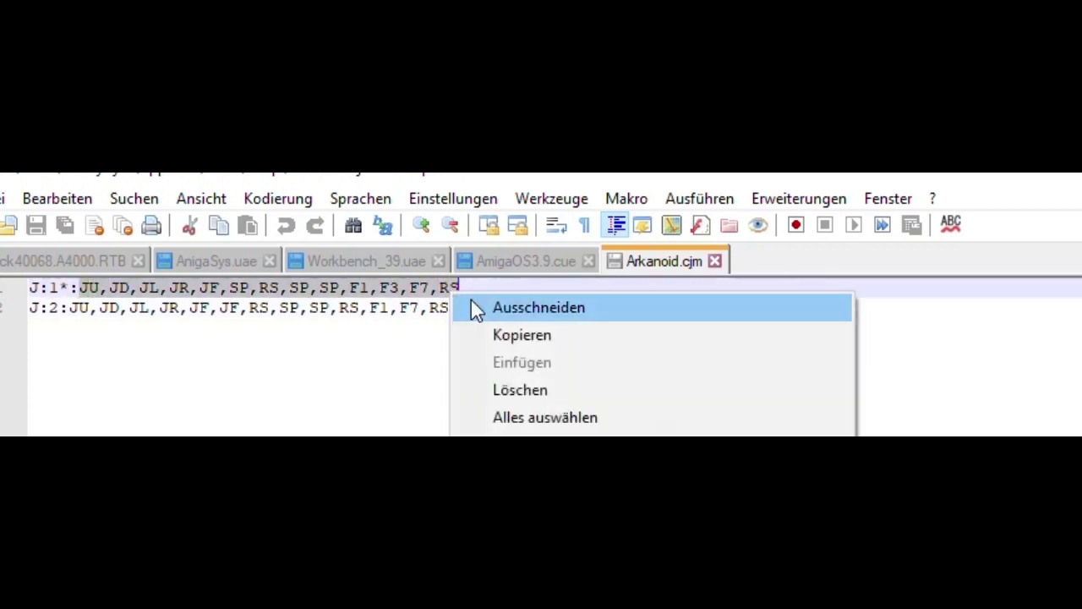
left_click(478, 333)
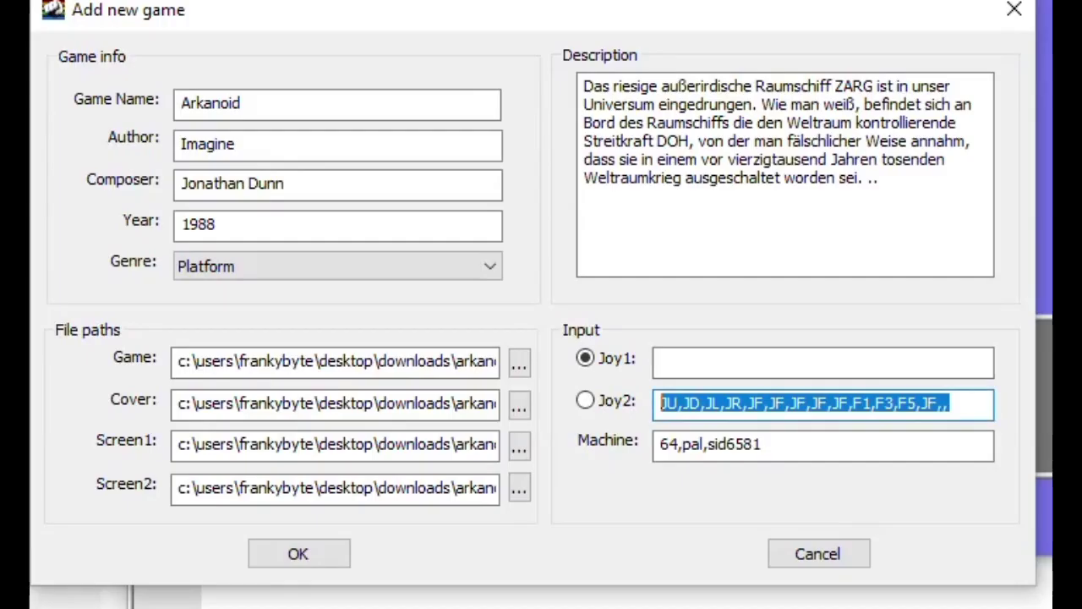
left_click(689, 363)
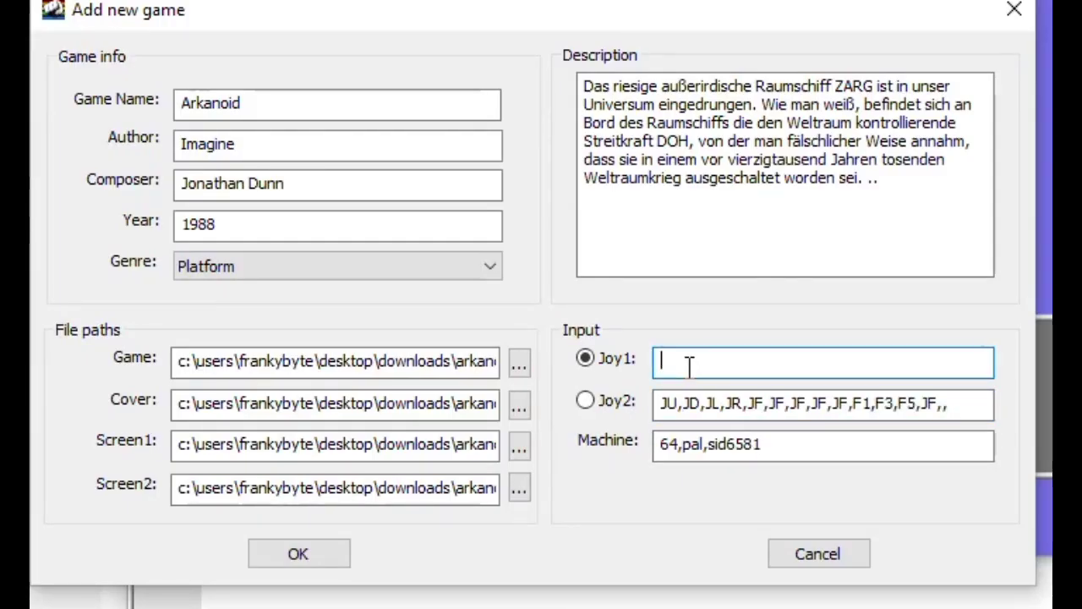
key("ctrl+v")
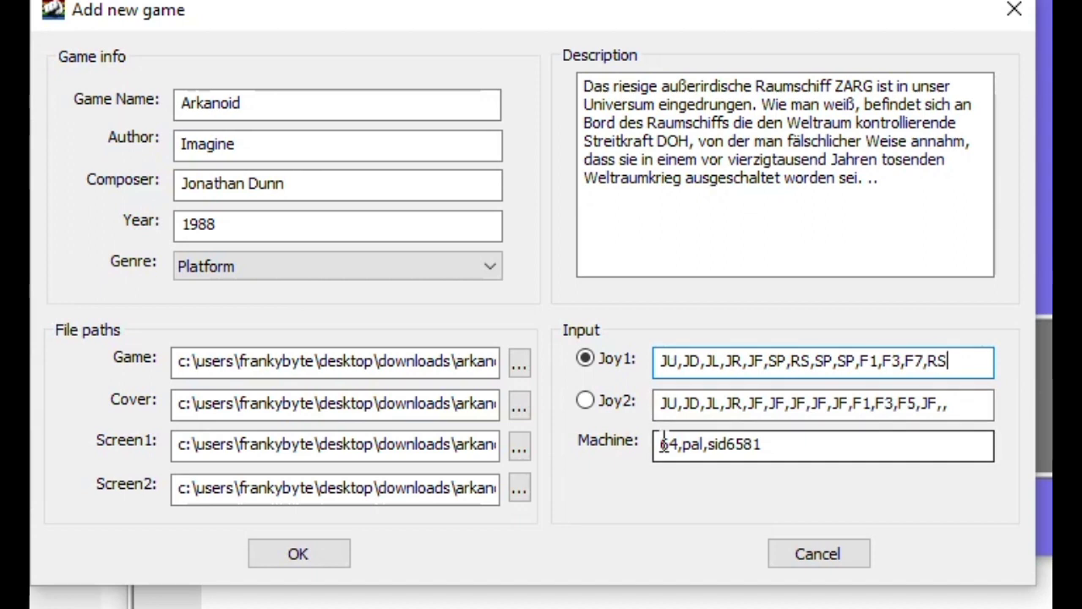
- Rename the game as 000Arkanoid Revenge of Doh and confirm adding it to the carousel
left_click_drag(664, 450, 673, 448)
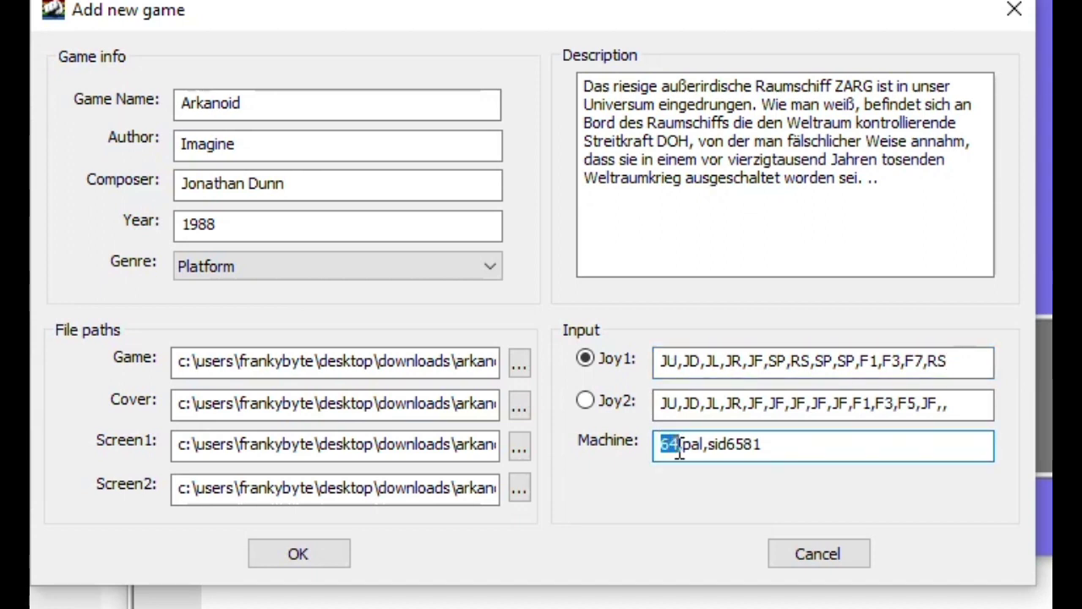
double_click(703, 448)
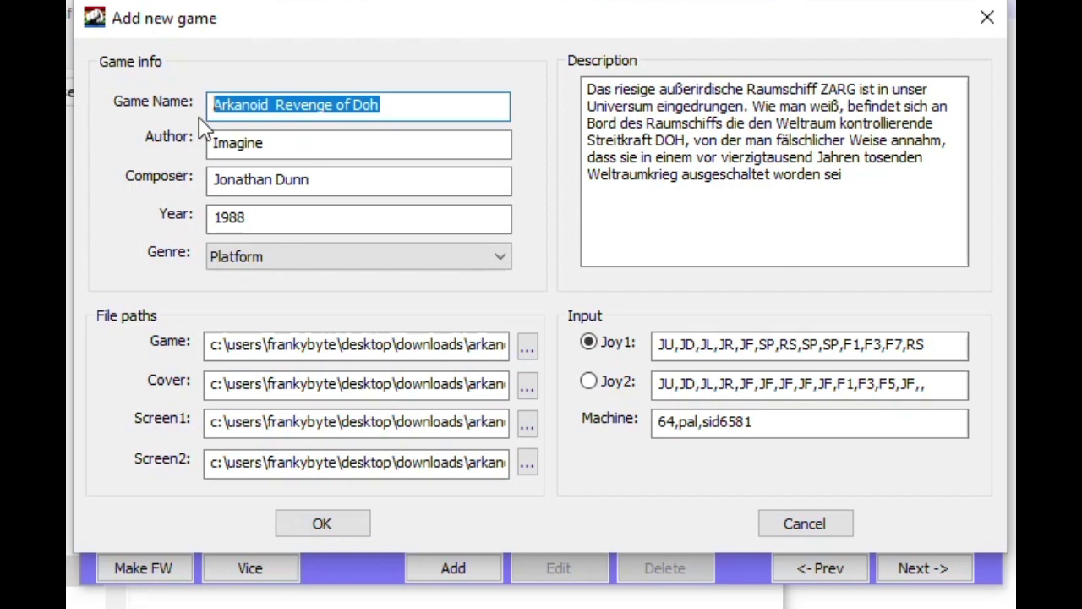
left_click(212, 110)
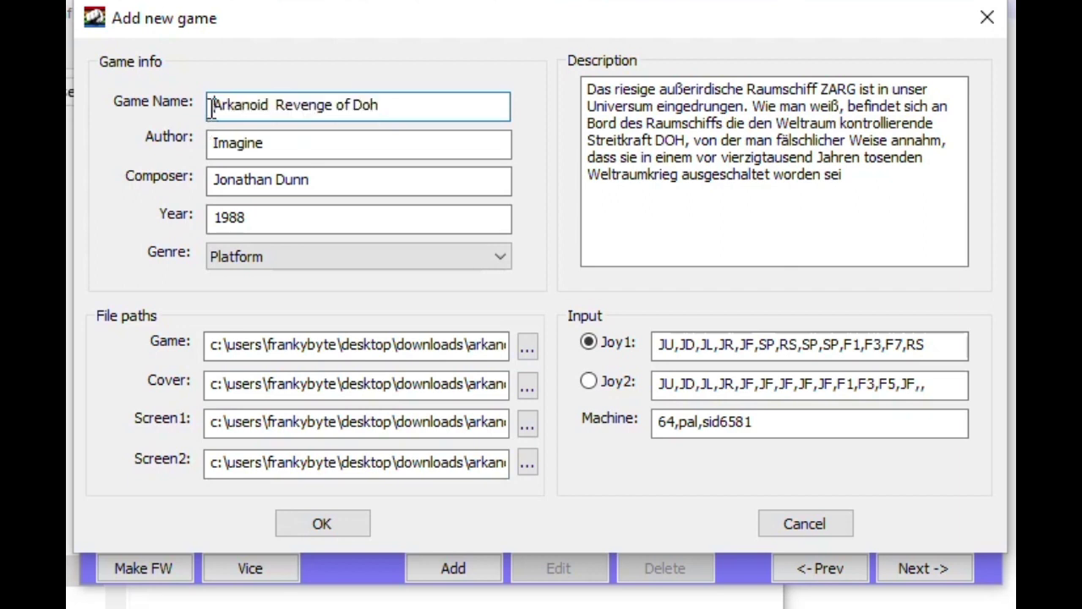
type("000")
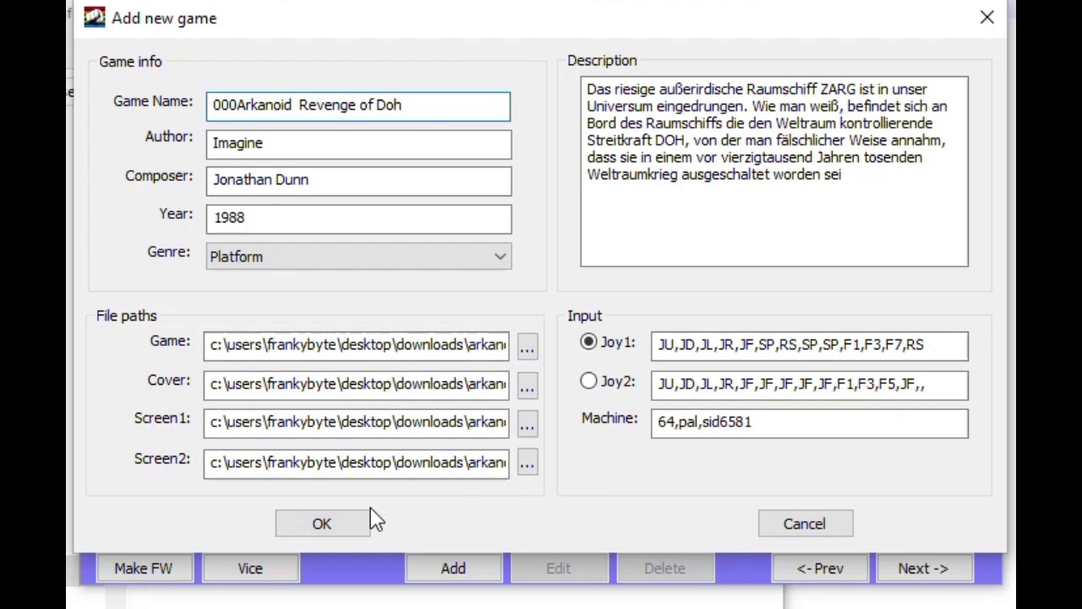
left_click(320, 531)
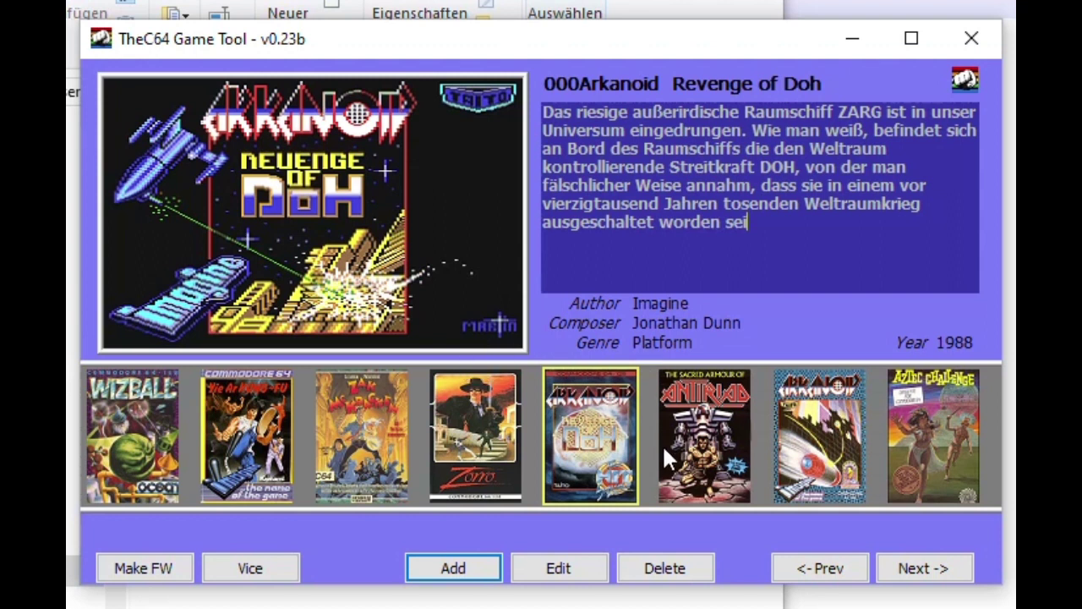
- Open the added Arkanoid entry for editing to review its details, and close it without changes
left_click(561, 572)
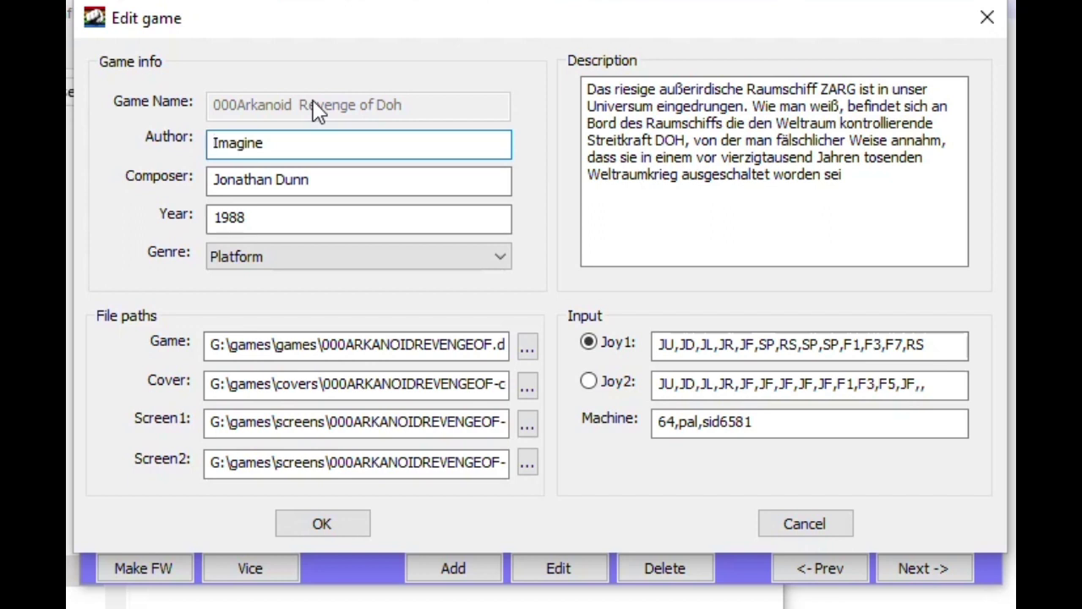
left_click(322, 524)
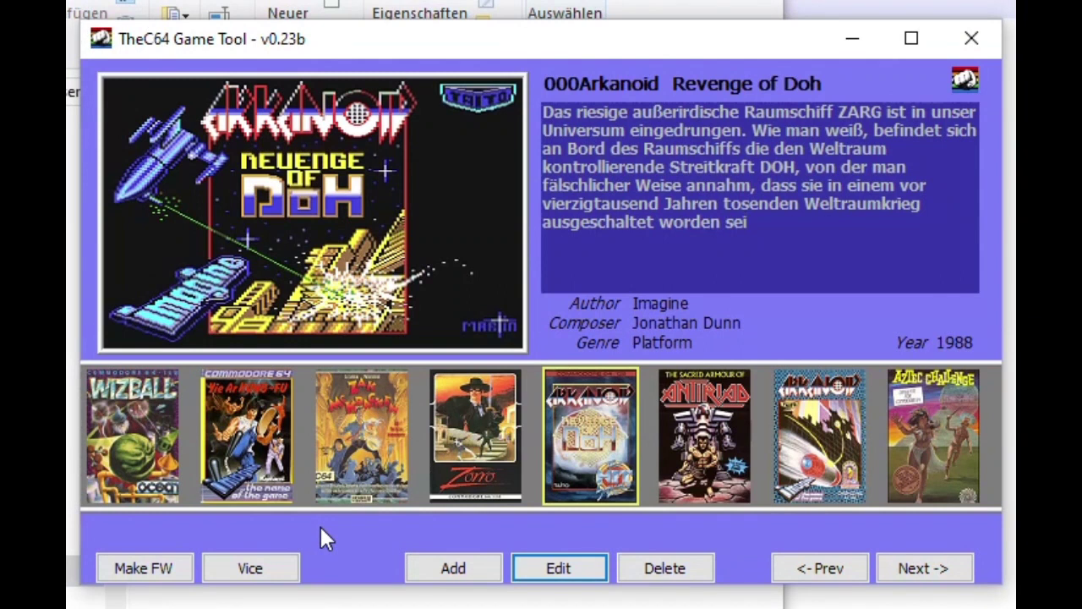
- Build the custom firmware file with the Check4 option enabled
left_click(165, 580)
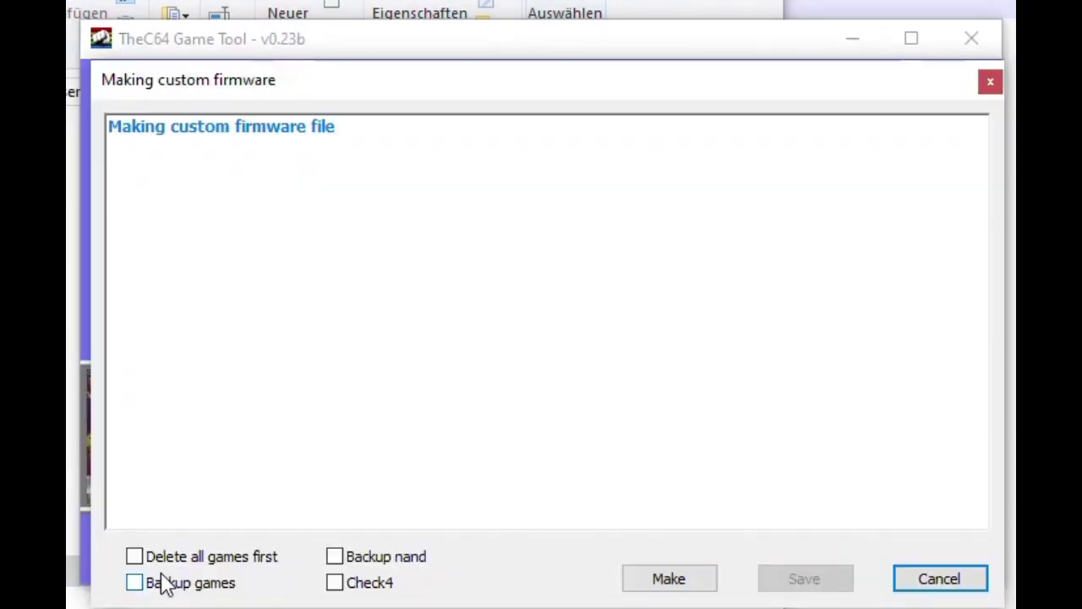
left_click(336, 583)
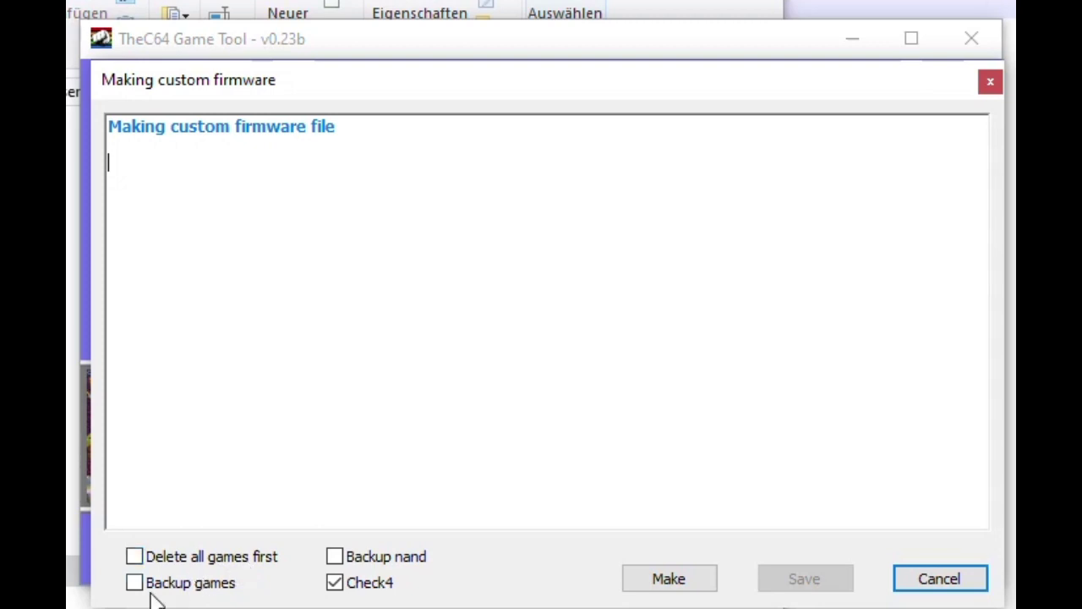
left_click(689, 580)
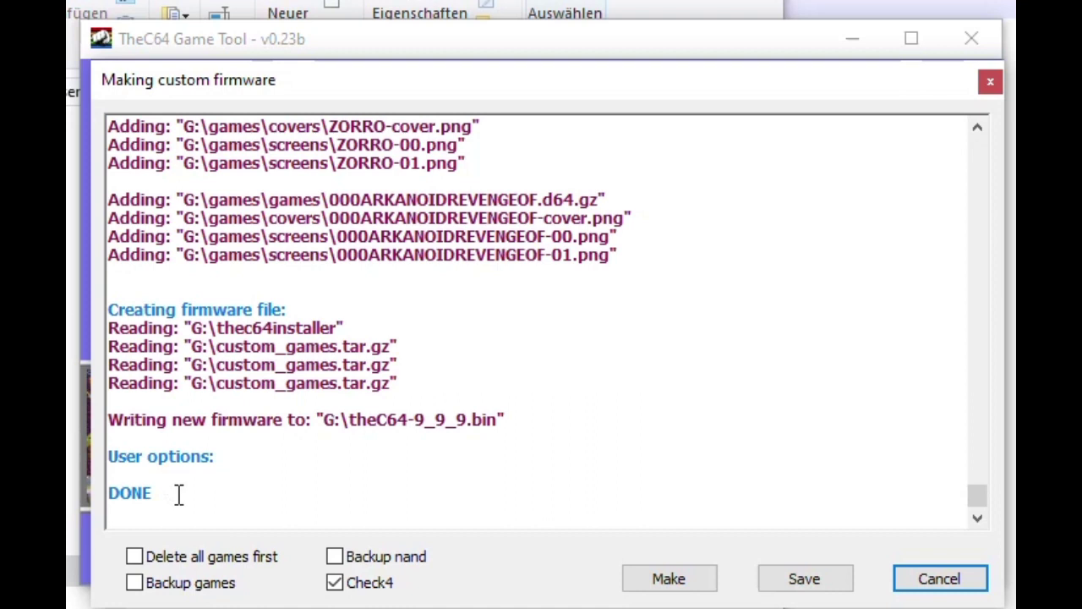
left_click_drag(157, 495, 109, 337)
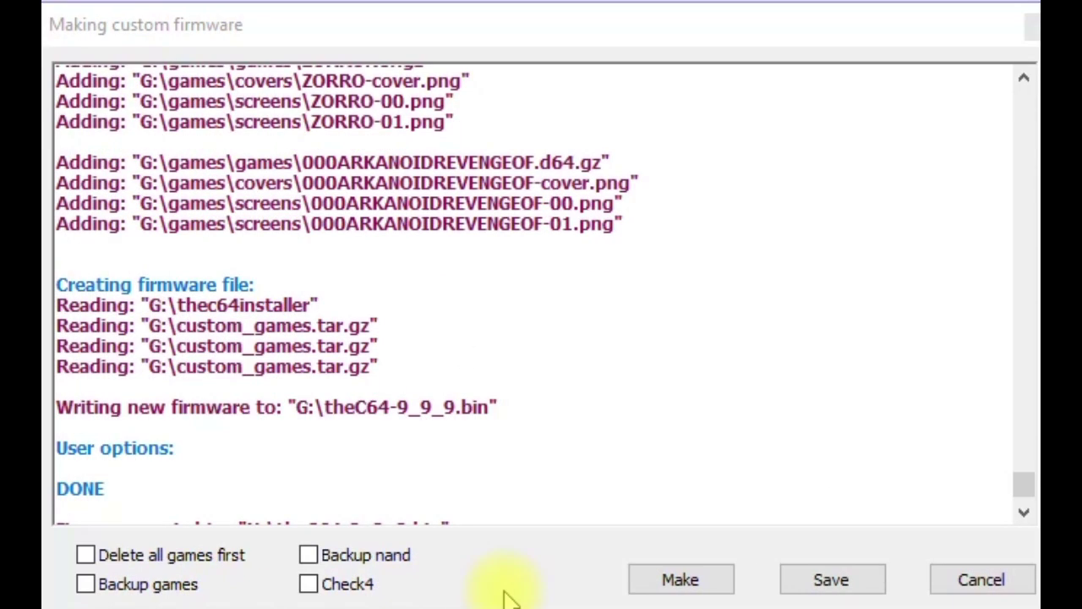
- Save the firmware as theC64-9_9_9.bin on the FG (H:) drive and close TheC64 Game Tool
left_click(832, 584)
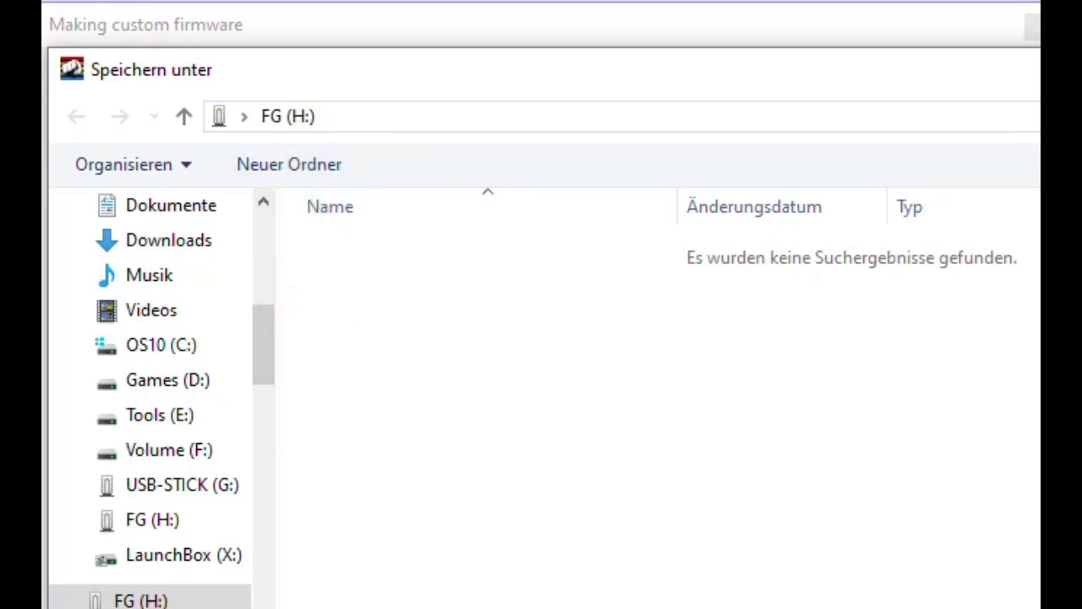
key("Return")
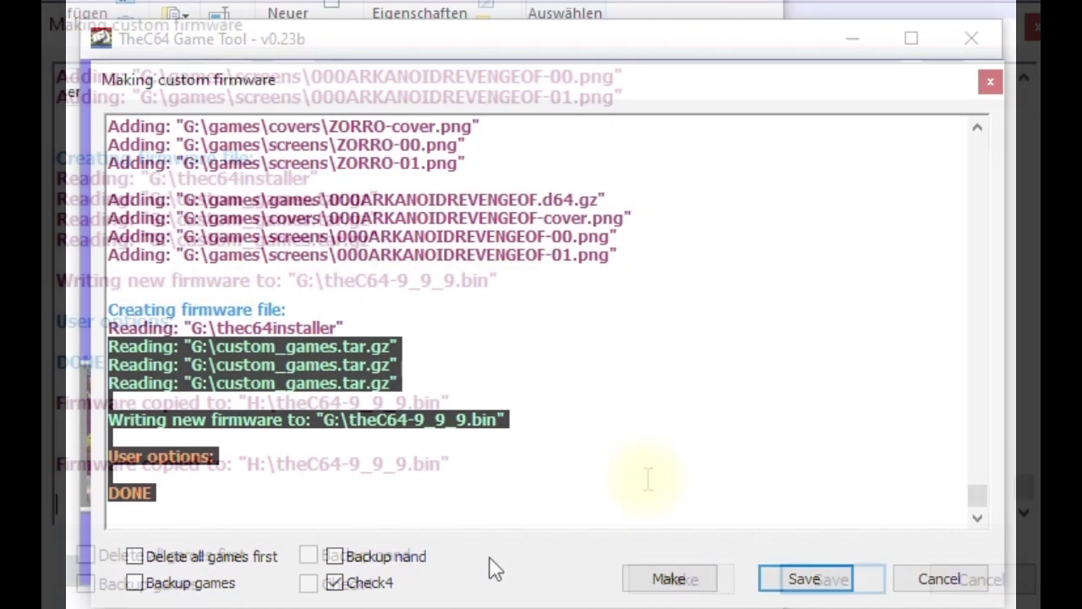
left_click(931, 582)
left_click(968, 42)
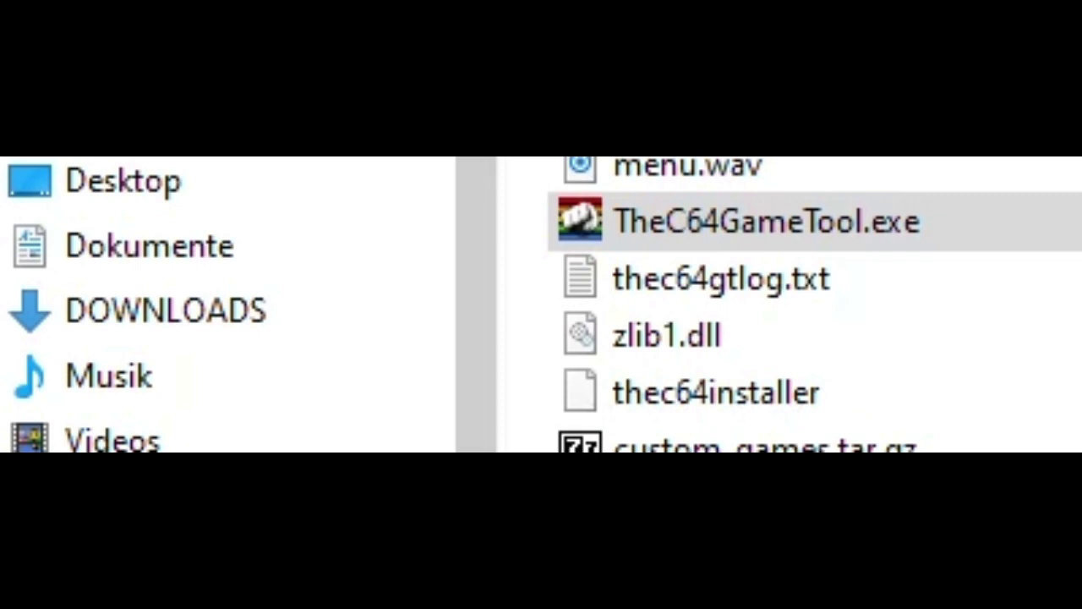
right_click(181, 508)
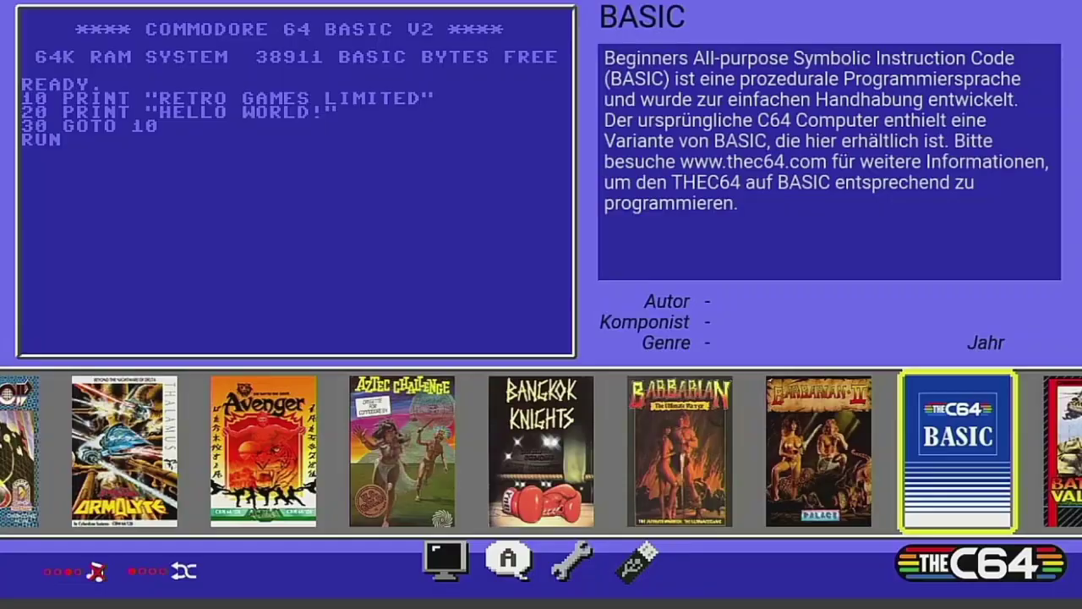
- Open THEC64's system information and install the firmware update theC64-9_9_9.bin
key("Right")
key("Right")
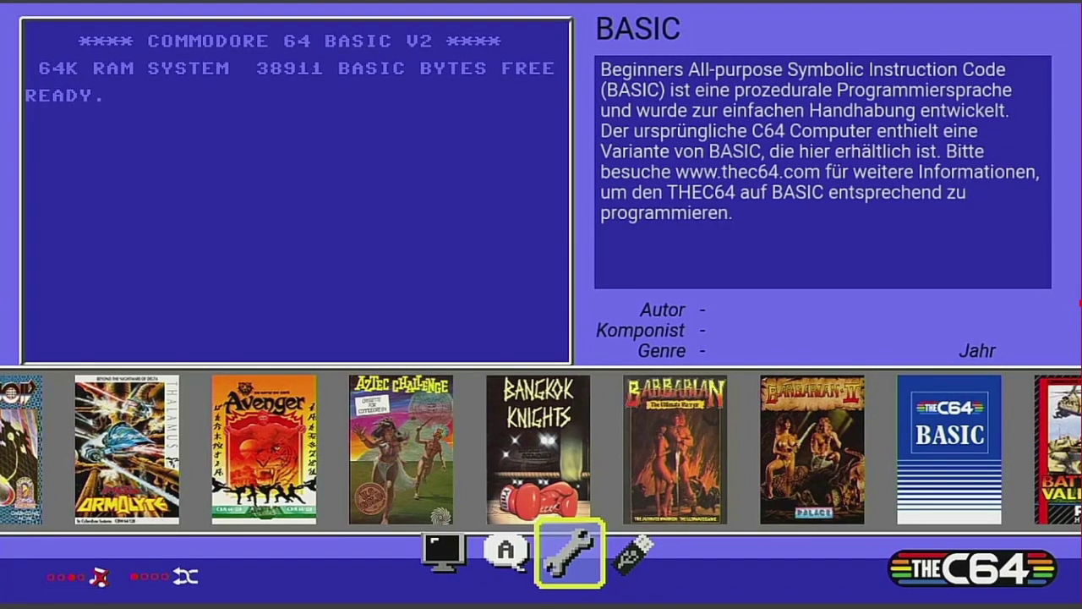
key("Return")
key("Down")
key("Down")
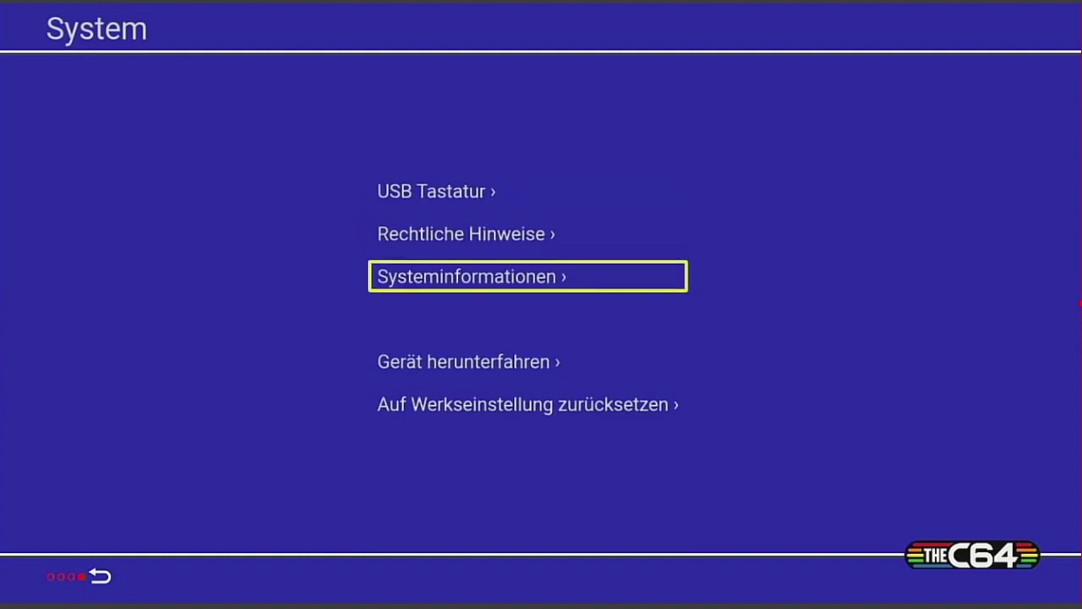
key("Return")
key("Right")
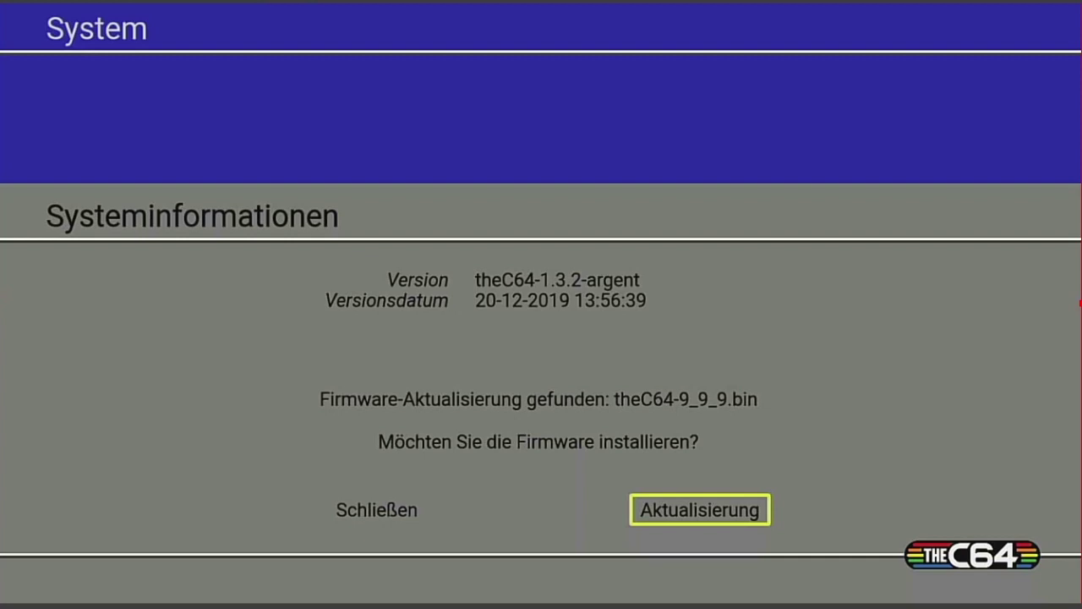
key("Return")
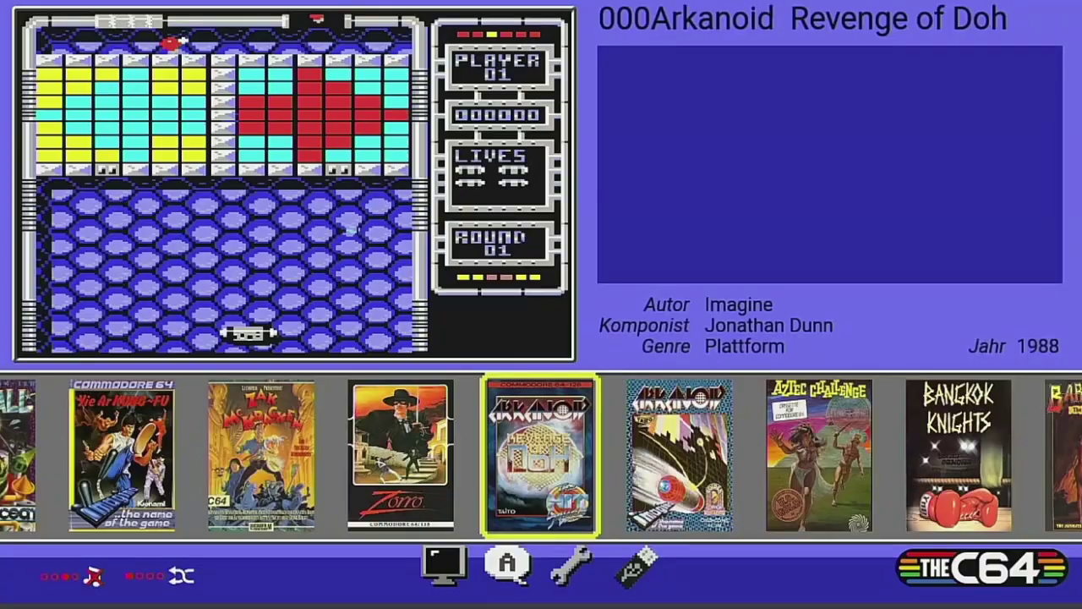
- Compare the carousel entries 000Arkanoid Revenge of Doh and Arkanoid, ending on 000Arkanoid Revenge of Doh
key("Right")
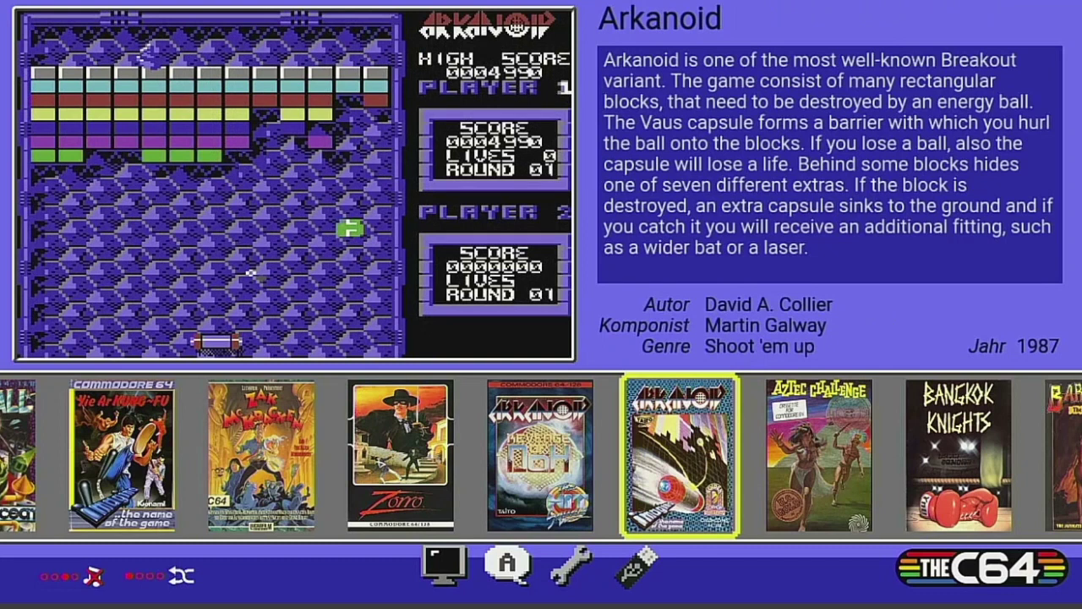
key("Left")
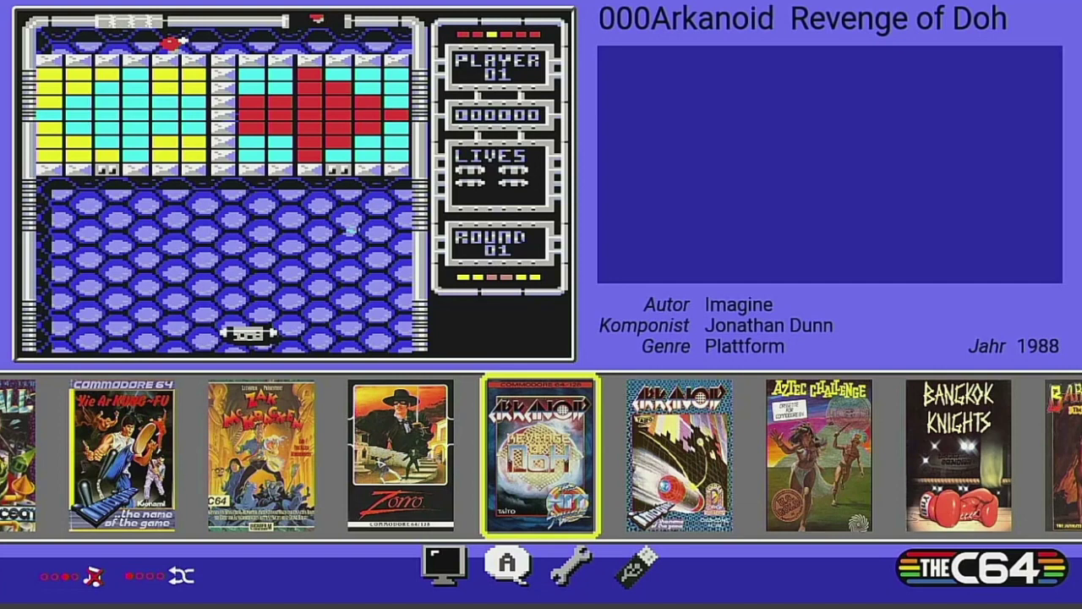
key("Right")
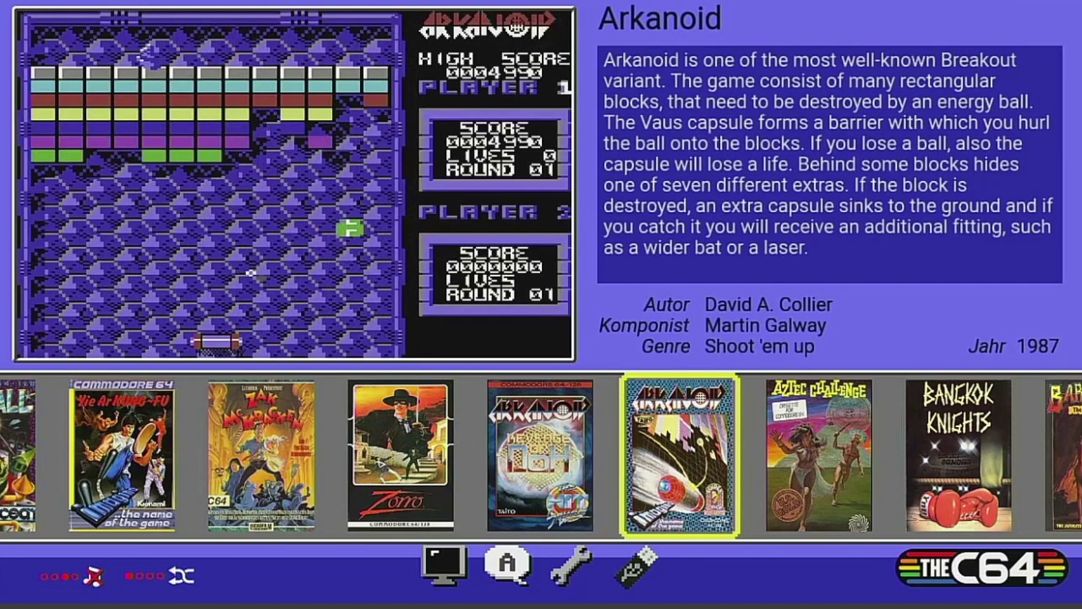
key("Left")
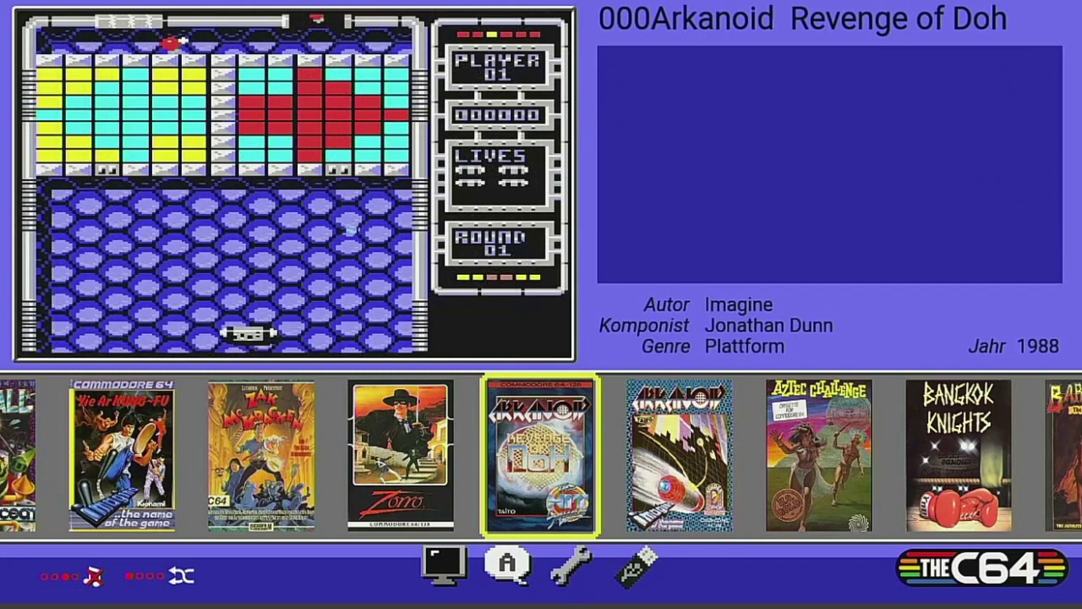
- Set THEC64's system language to English and leave the language settings
key("Down")
key("Right")
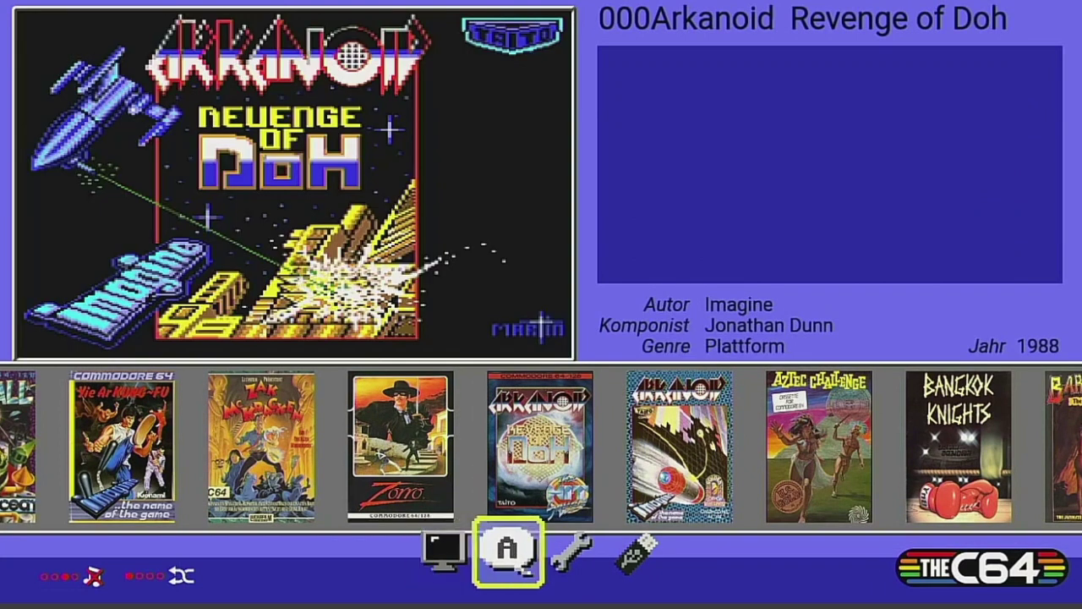
key("Return")
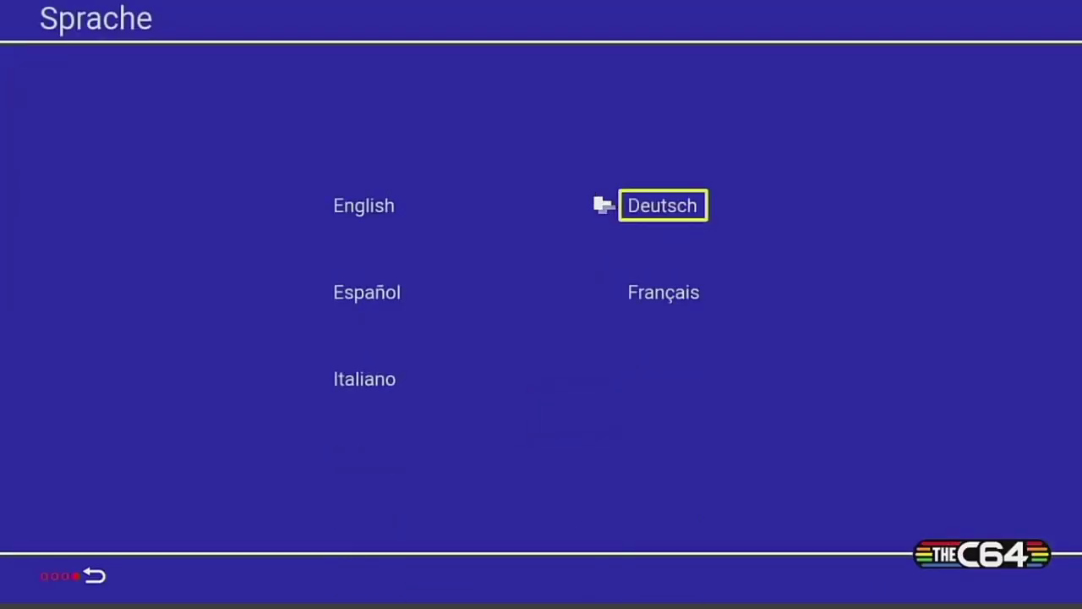
key("Left")
key("Return")
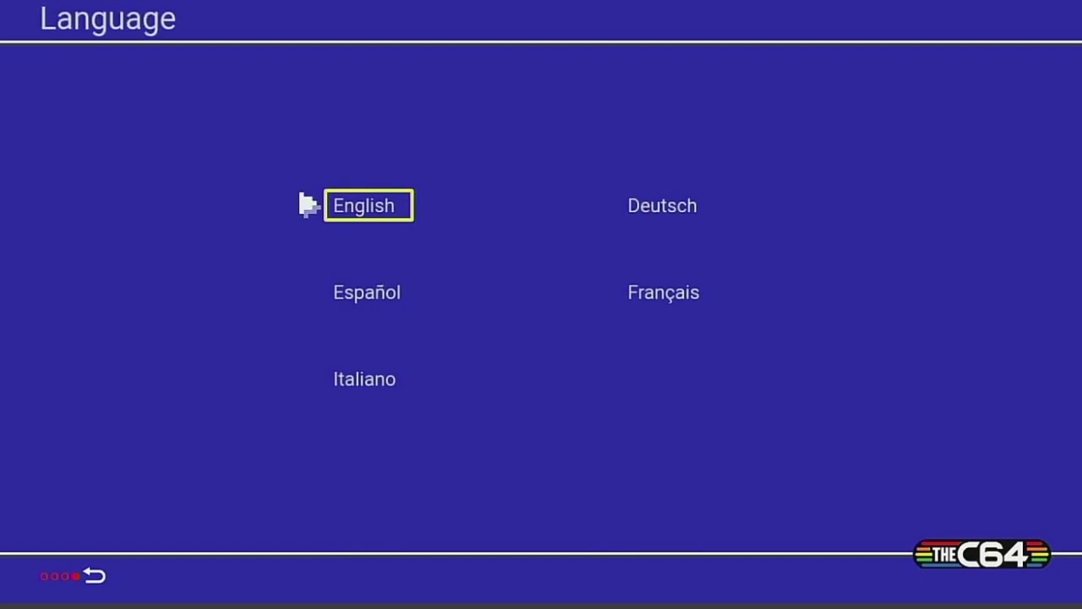
key("Escape")
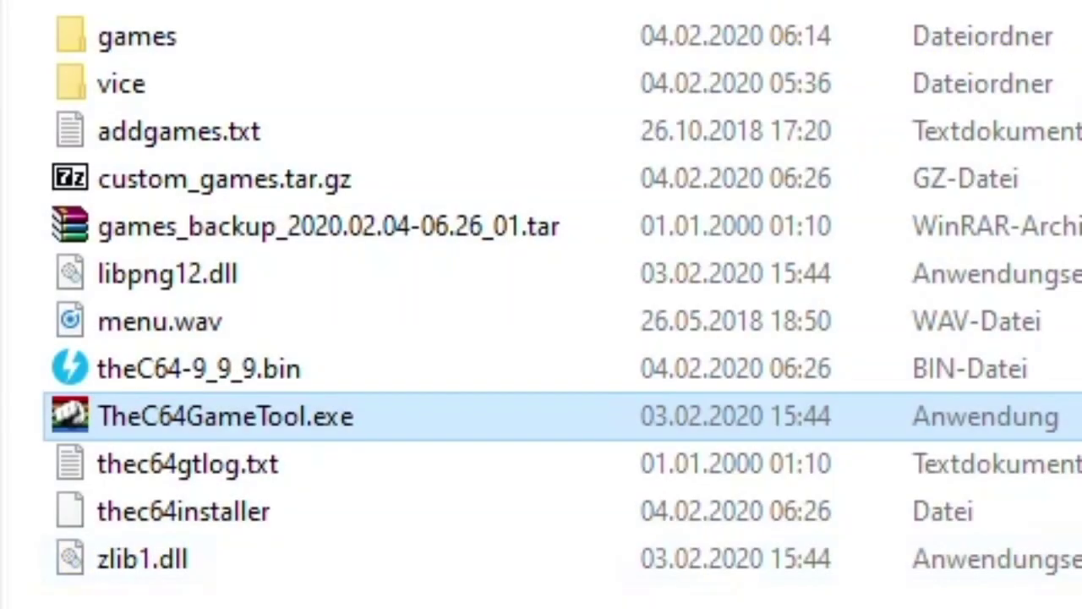
- Open 000ARKANOIDREVENGEOF-ms.tsg from the tool's games folder in Notepad++
mouse_move(150, 42)
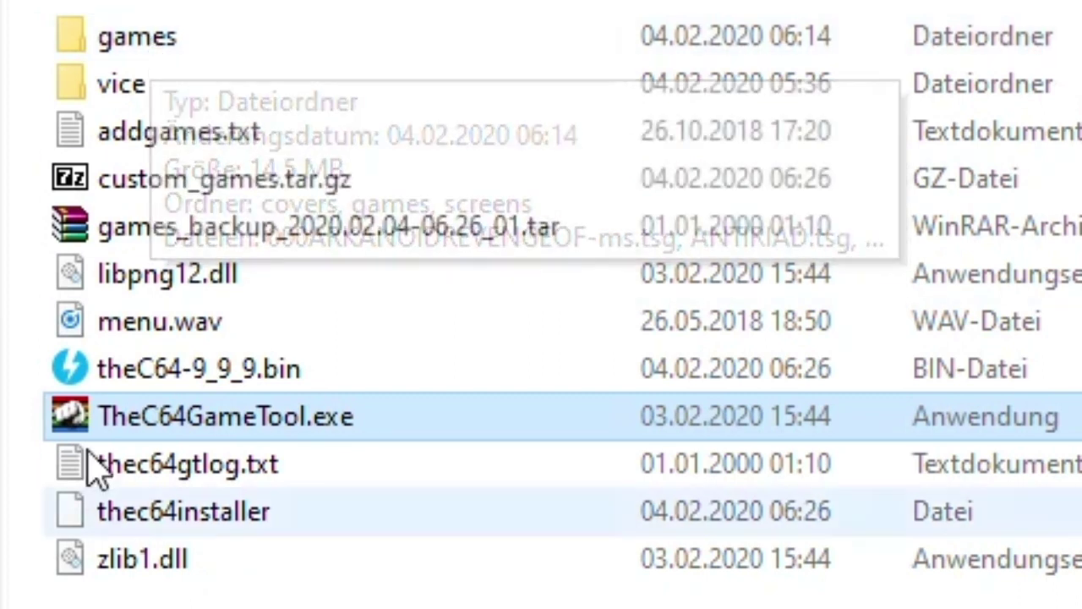
double_click(129, 42)
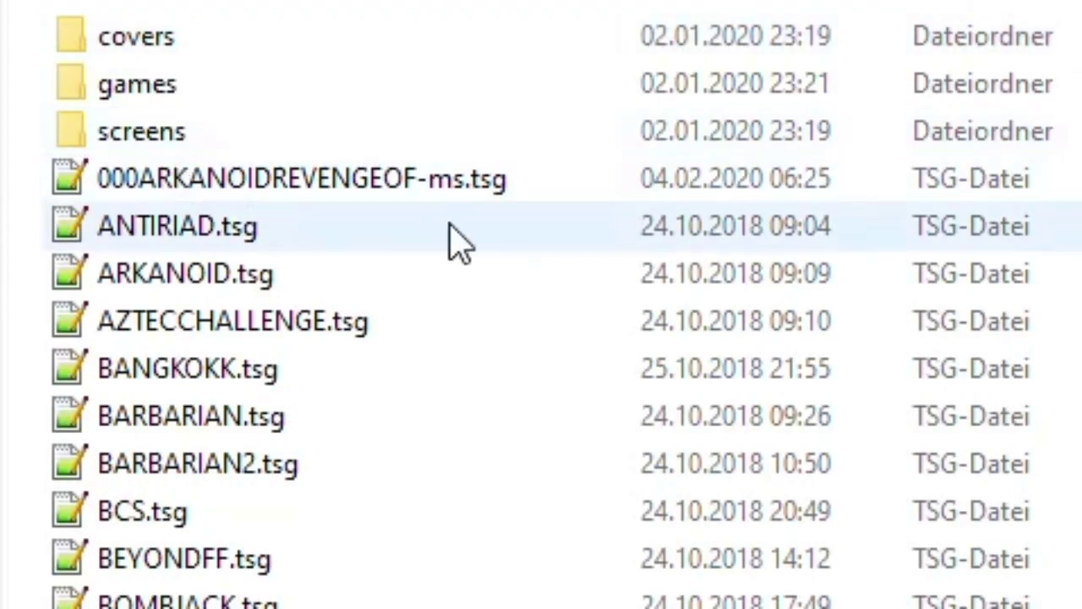
left_click(116, 192)
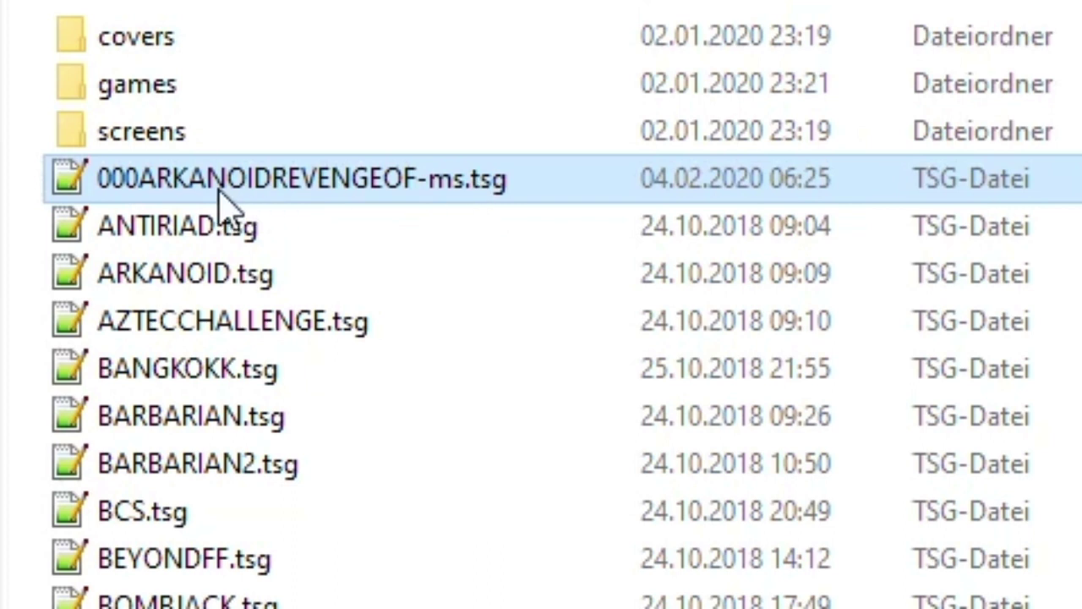
right_click(443, 181)
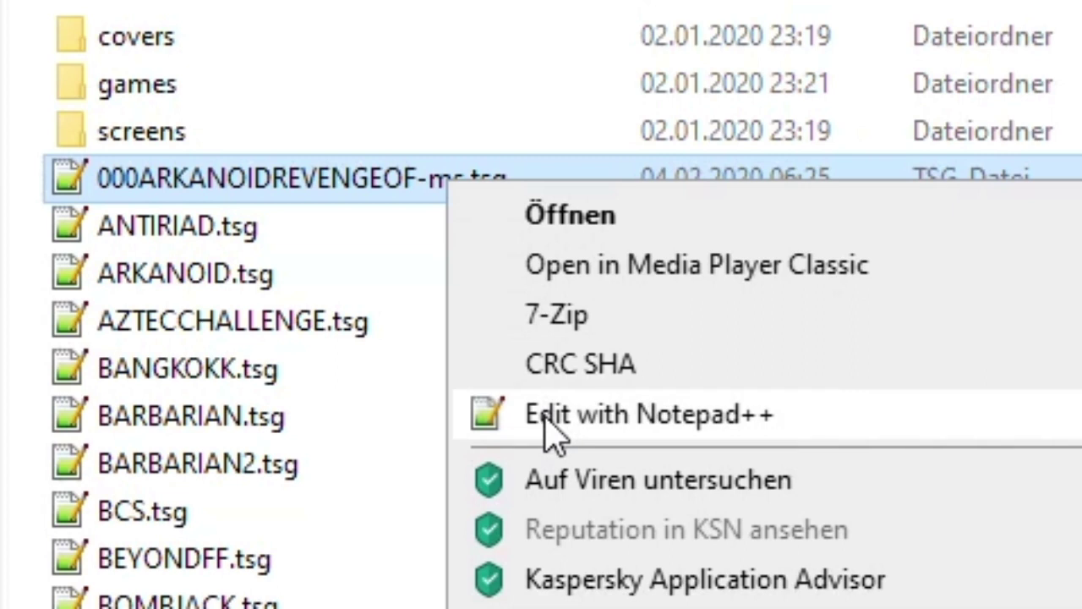
left_click(549, 434)
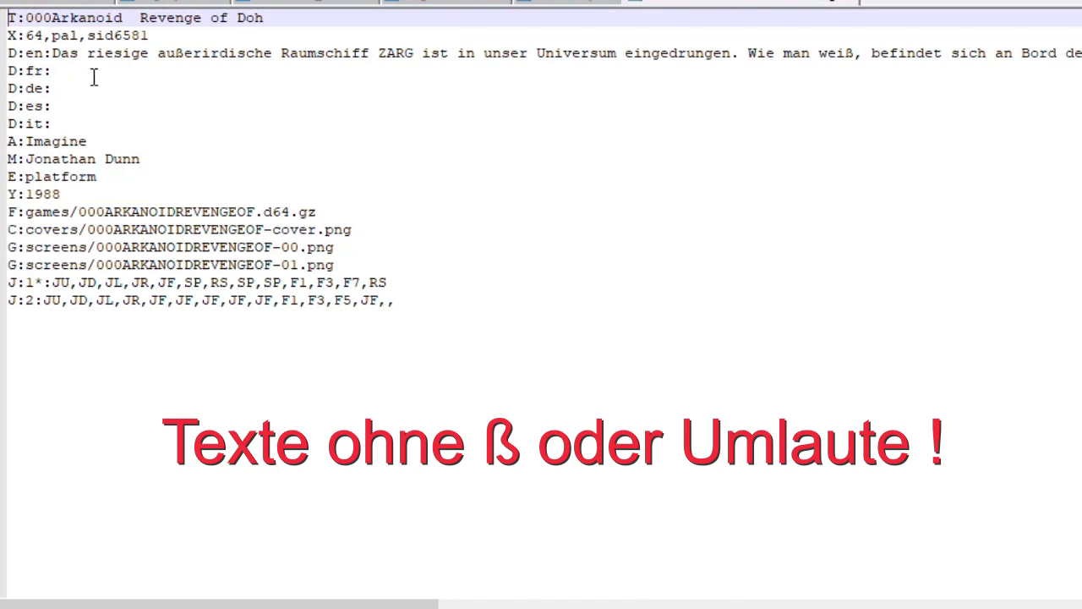
- Copy the game description from the D:en line into the empty D:de line
left_click_drag(56, 71, 54, 106)
left_click_drag(52, 53, 50, 90)
key("ctrl+c")
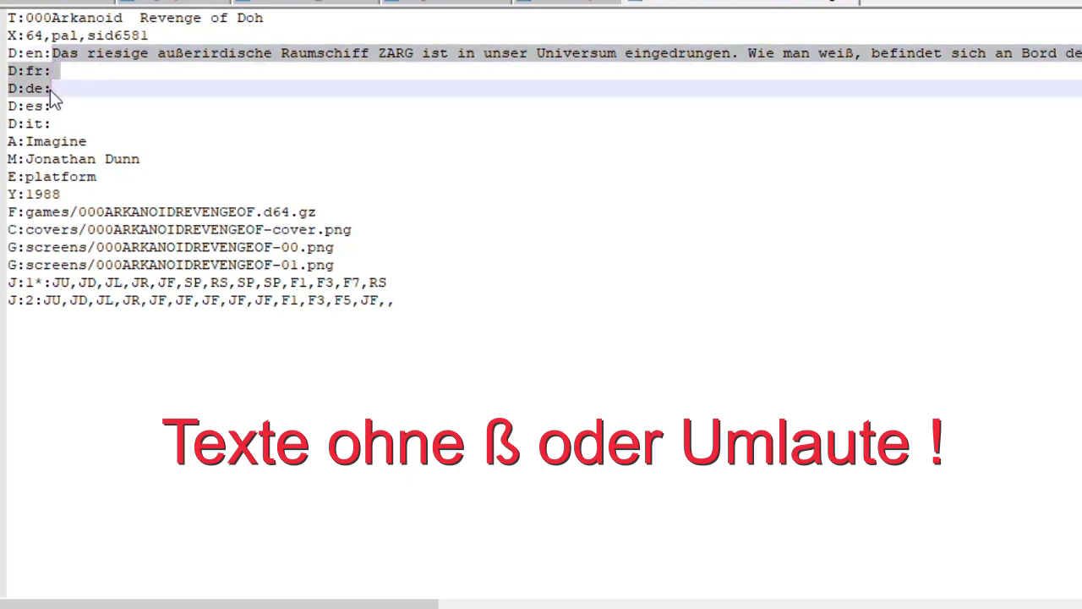
left_click(51, 88)
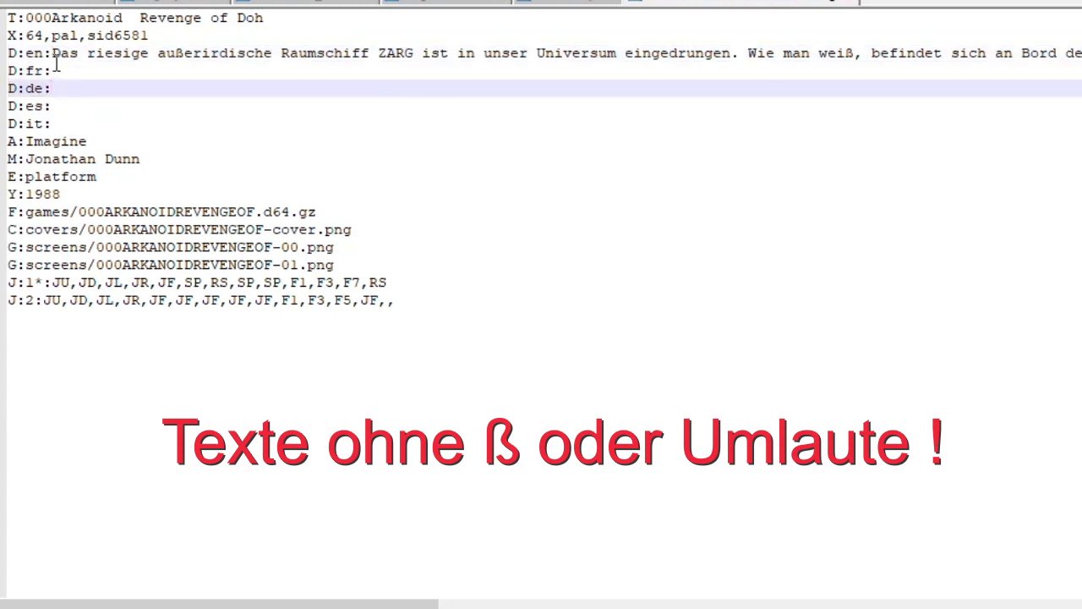
left_click(53, 52)
left_click_drag(130, 56, 149, 35)
scroll(541, 52, "right", 10)
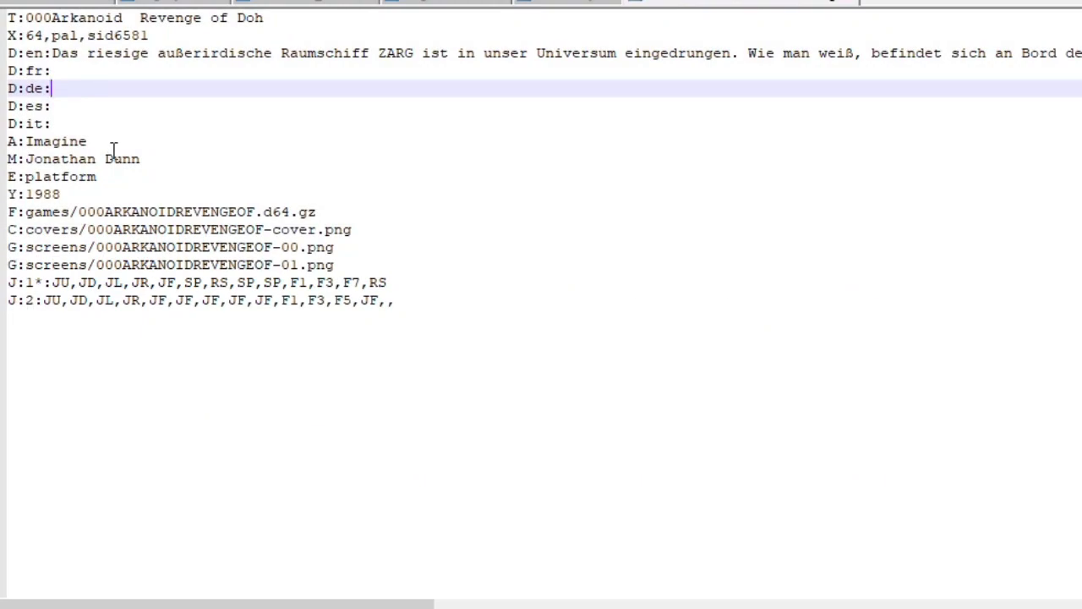
key("ctrl+v")
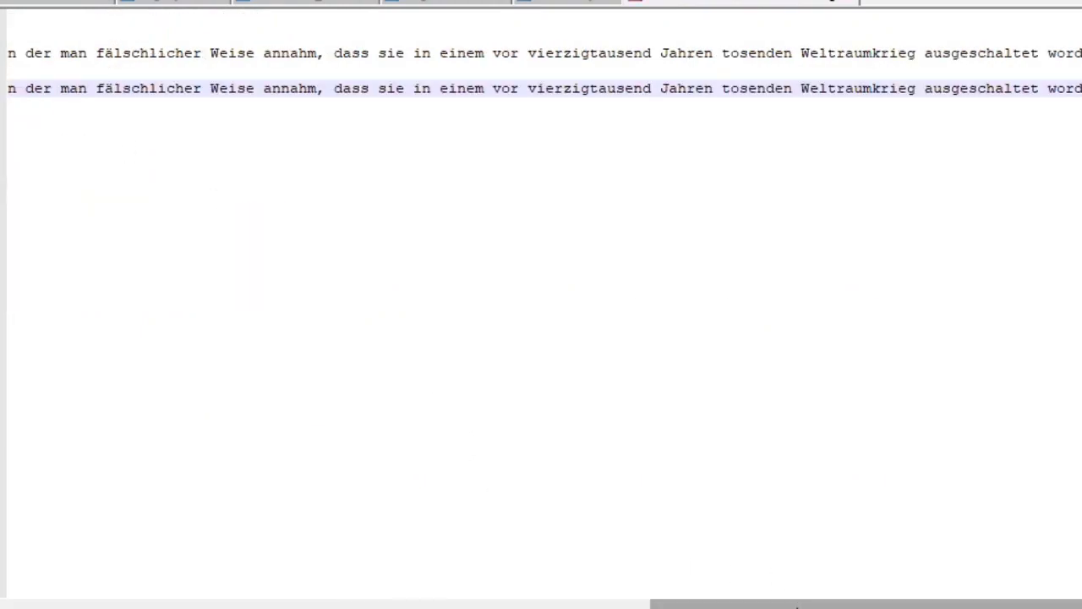
key("Home")
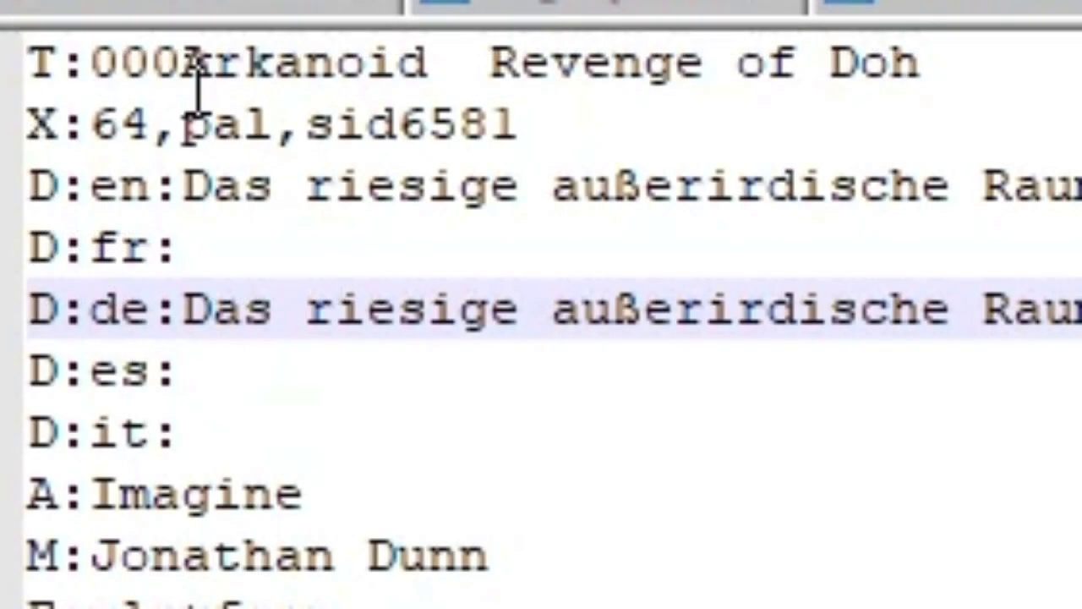
- Replace the 000 prefix in the title line with AAA, giving AAA Arkanoid Revenge of Doh
left_click(183, 71)
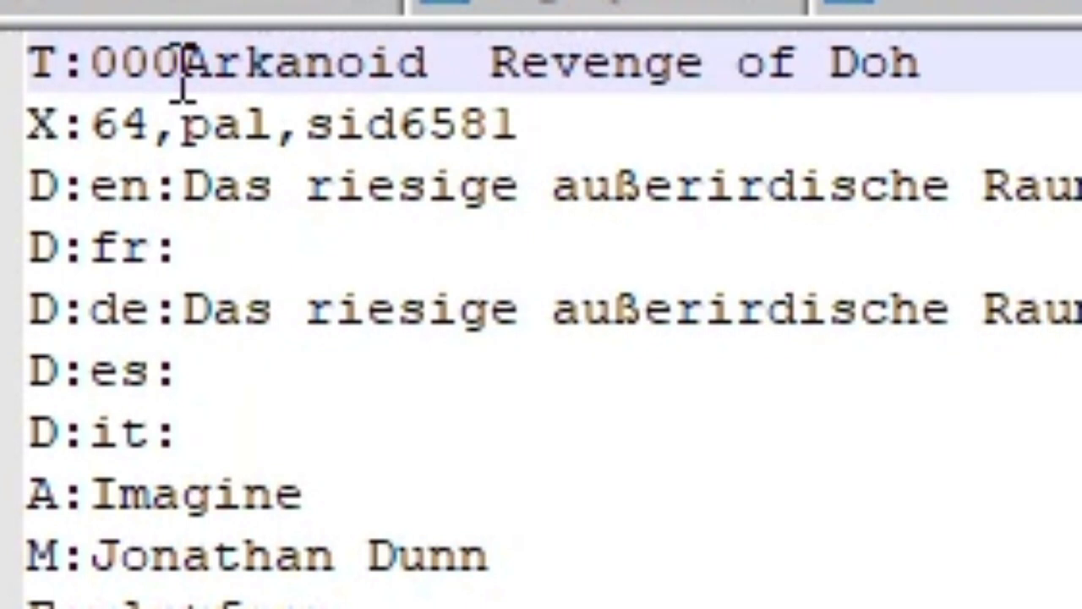
key("BackSpace")
key("BackSpace")
key("BackSpace")
type("AAA")
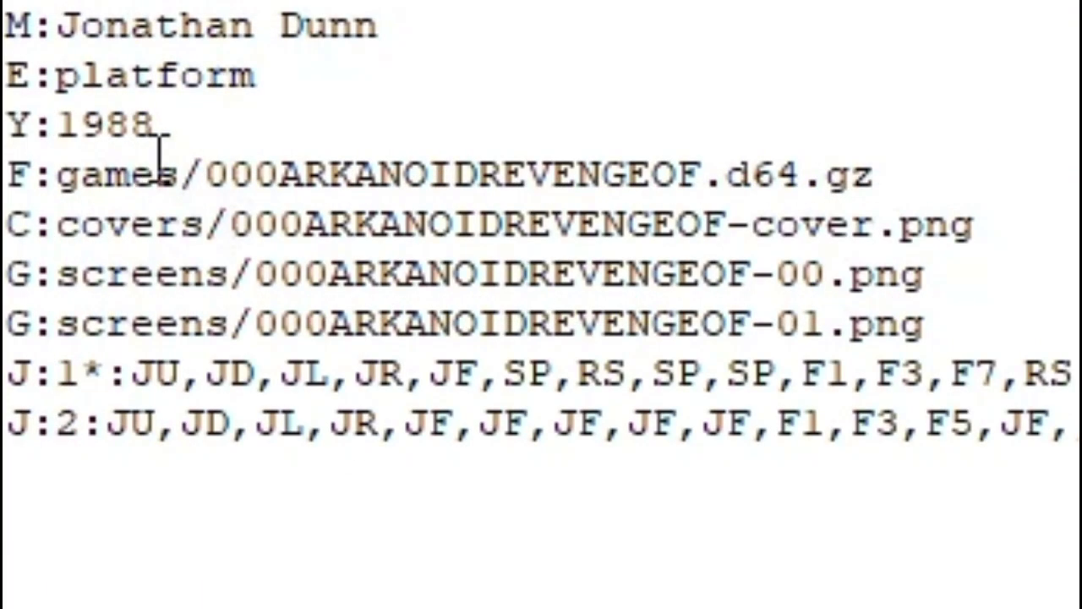
- Highlight the game, cover and screenshot path lines for review, and save the .tsg file
left_click_drag(180, 169, 1056, 319)
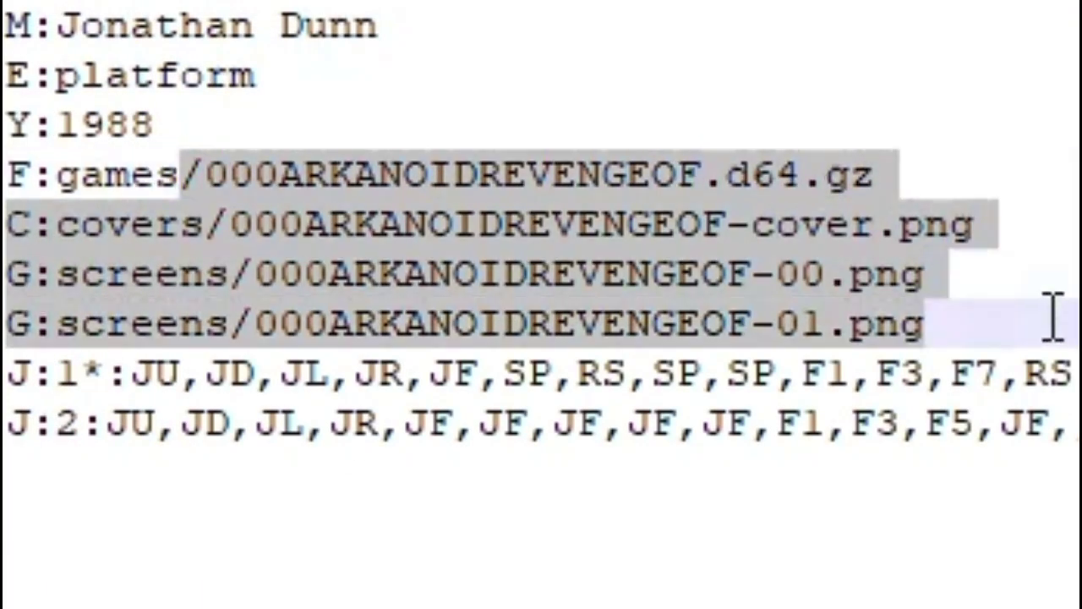
left_click_drag(986, 307, 7, 173)
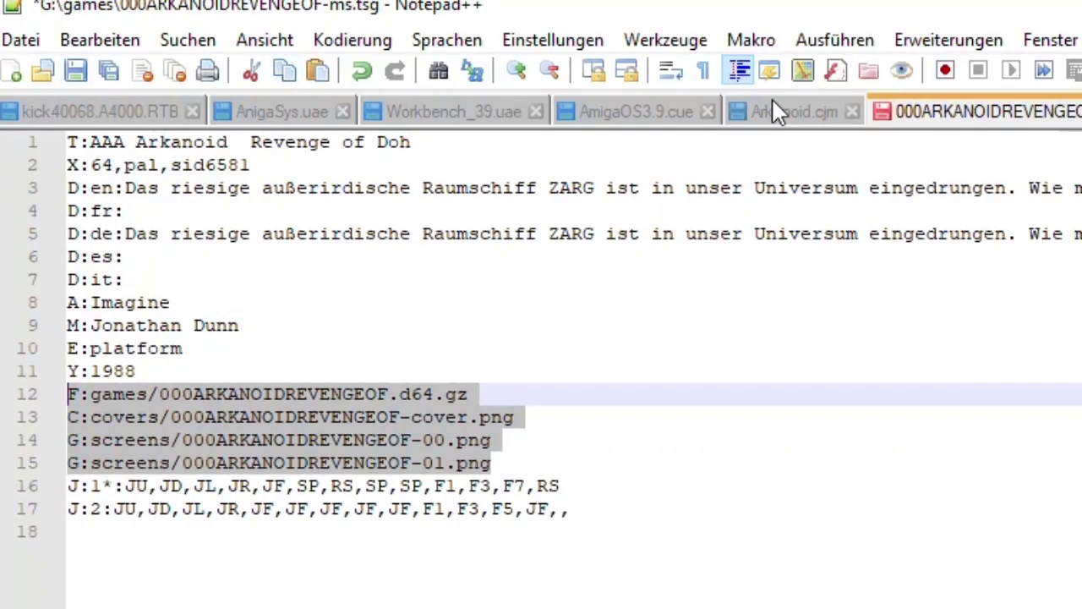
left_click(67, 66)
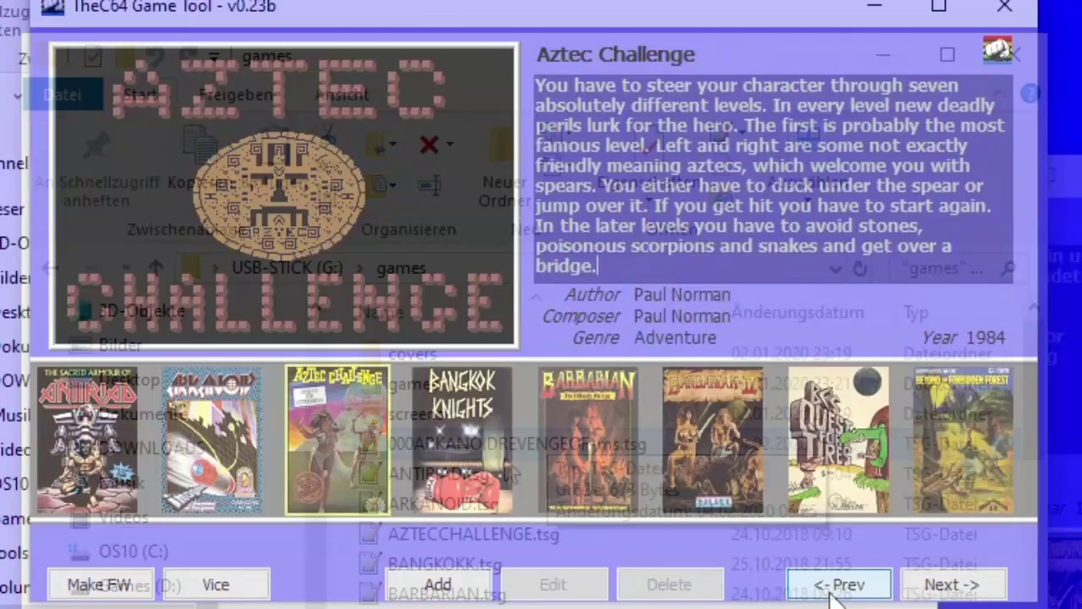
- Switch to TheC64 Game Tool and go back through the carousel to the 000Arkanoid Revenge of Doh entry
left_click(836, 589)
left_click(836, 592)
left_click(835, 591)
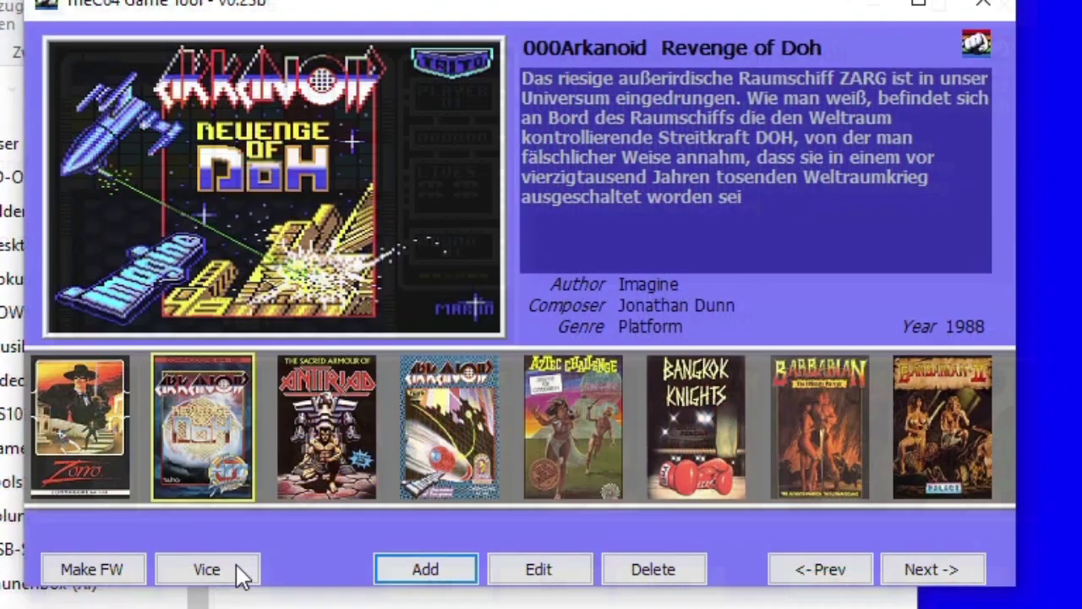
- Open the custom firmware dialog, enable Delete all games first and confirm the deletion warning
left_click(129, 582)
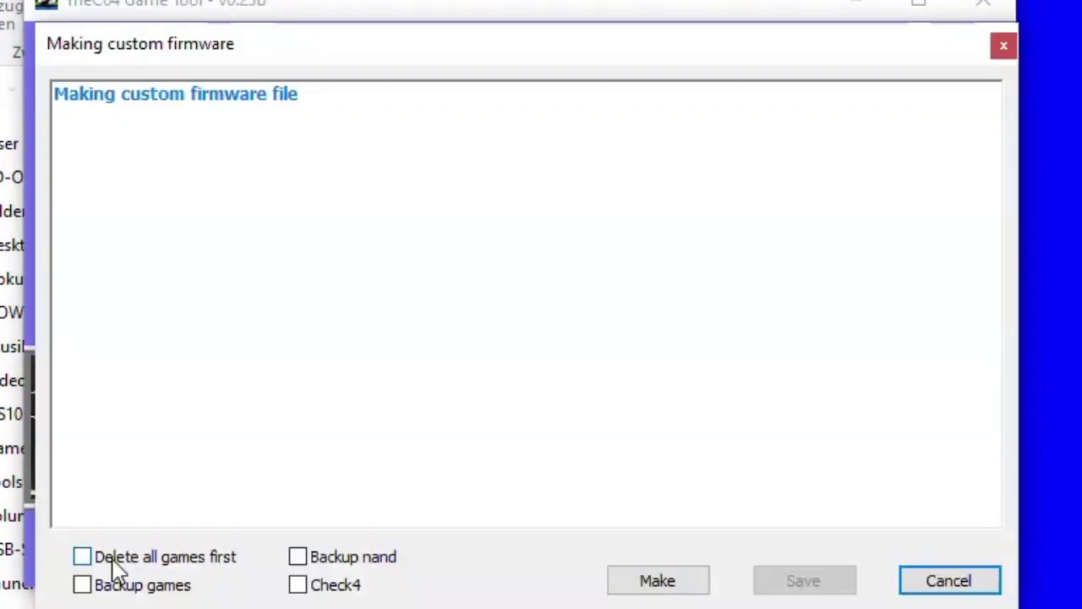
left_click(98, 563)
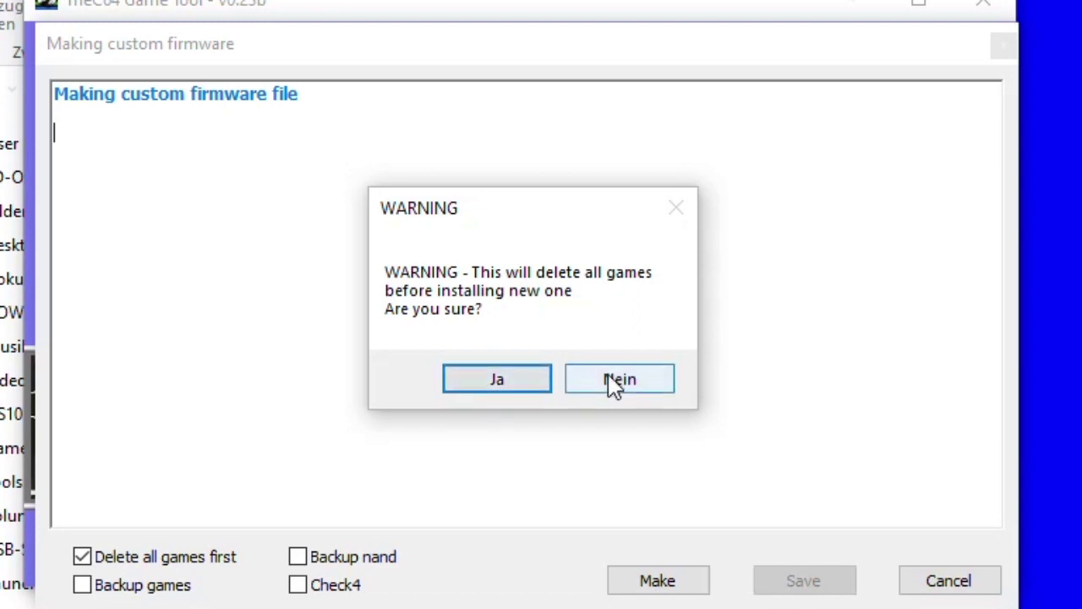
left_click(517, 383)
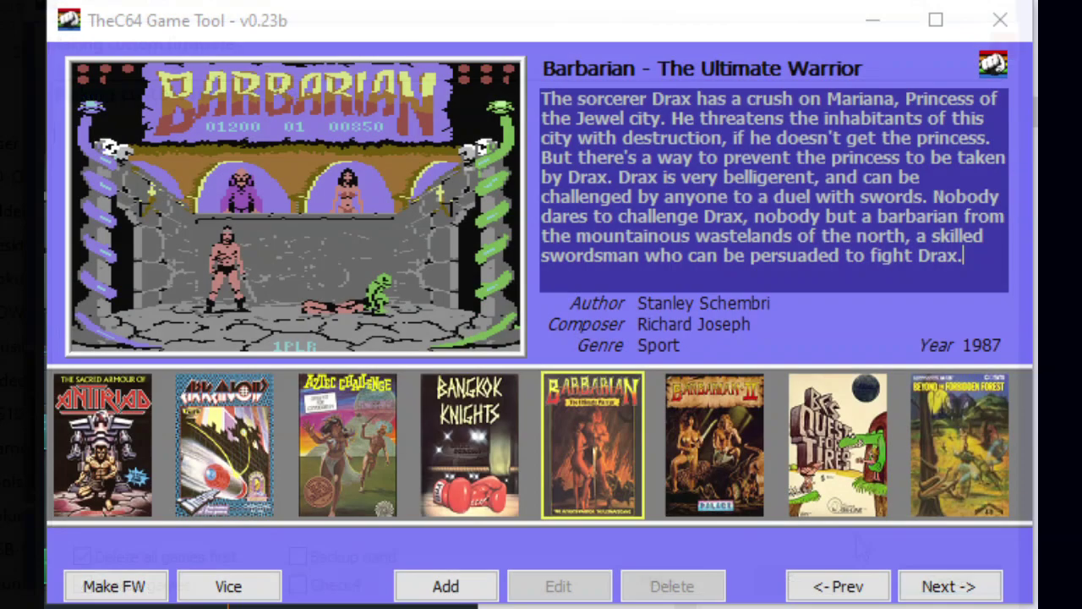